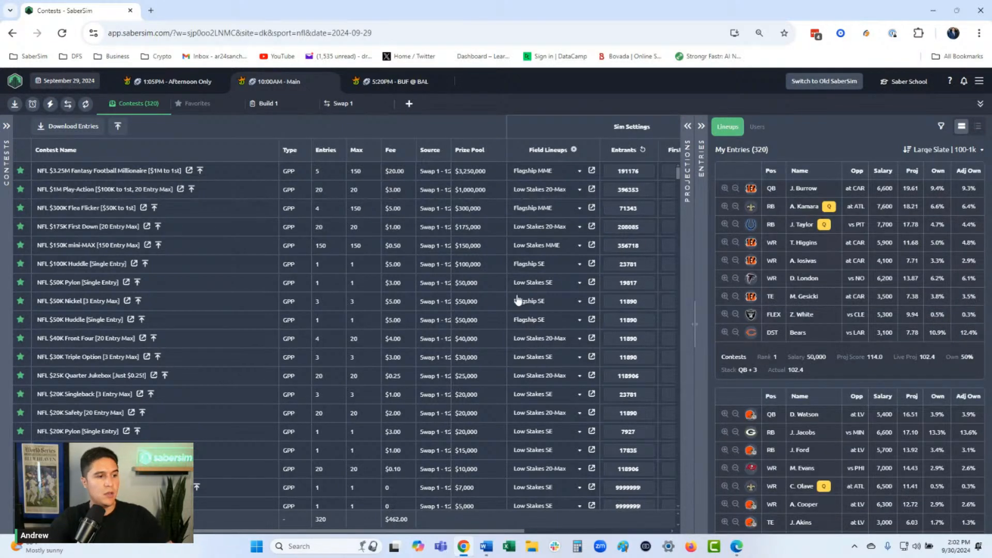
- Sort the contest list by number of entries, highest first
scroll(472, 295, "down", 4)
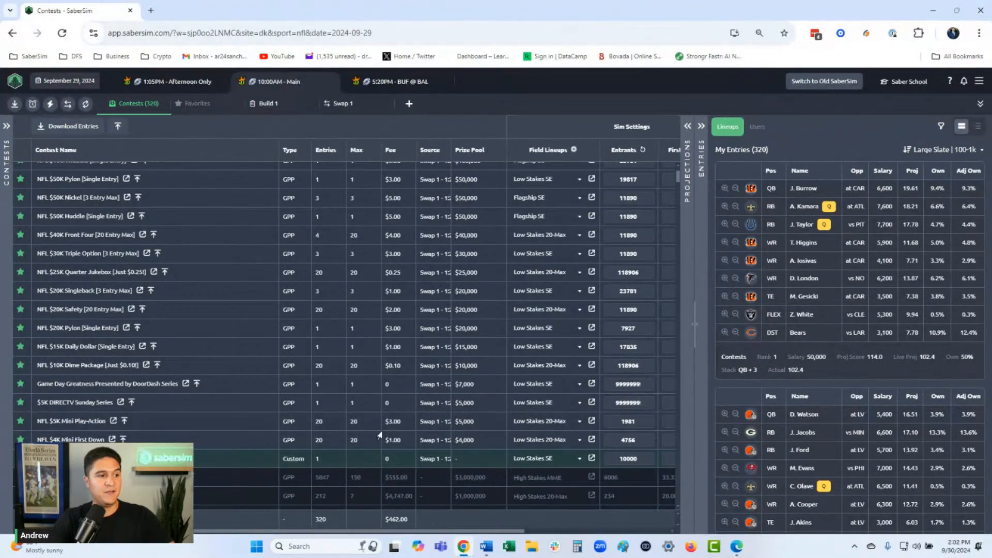
scroll(379, 433, "up", 3)
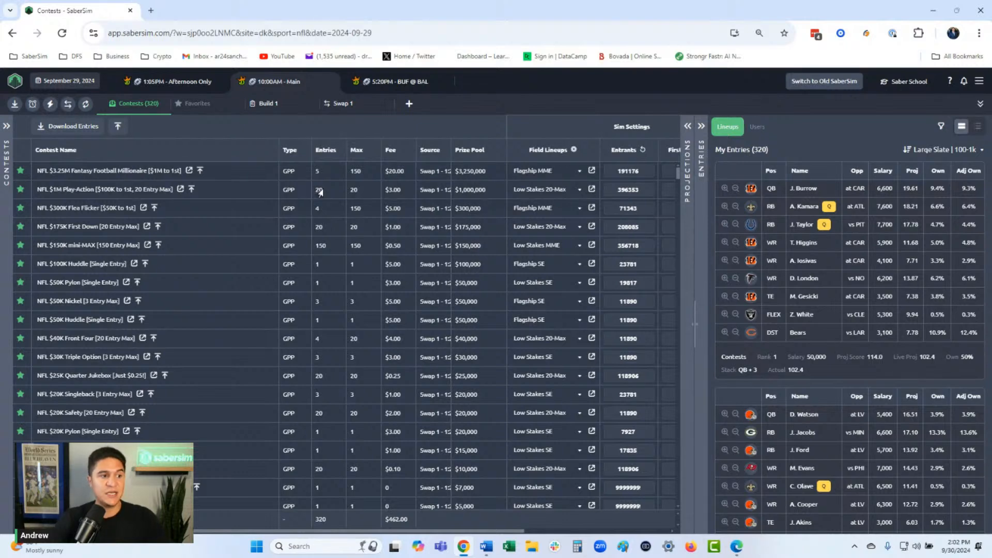
left_click(326, 151)
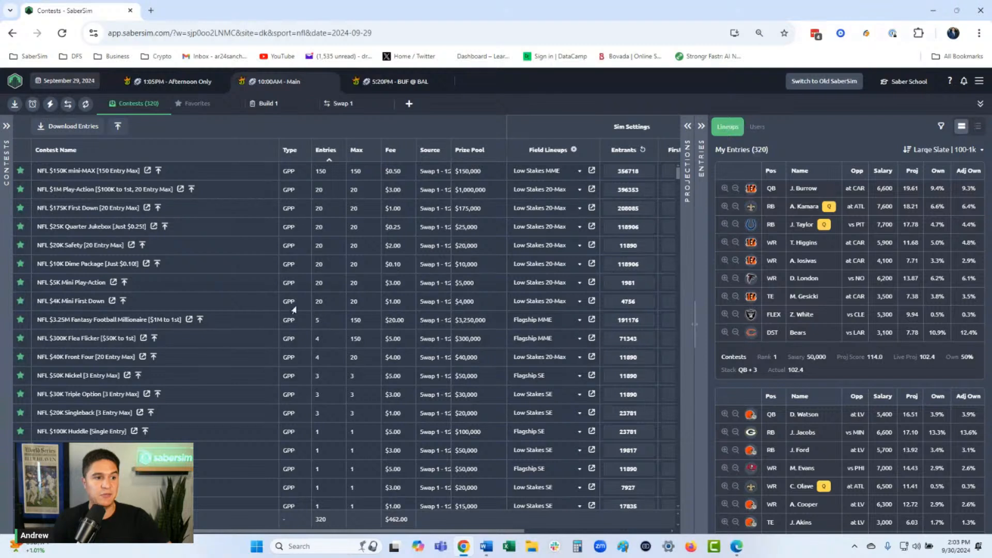
- List the users of the NFL $25K Quarter Jukebox contest with exactly 20 entries, sorted by Sim ROI from highest to lowest
left_click(683, 326)
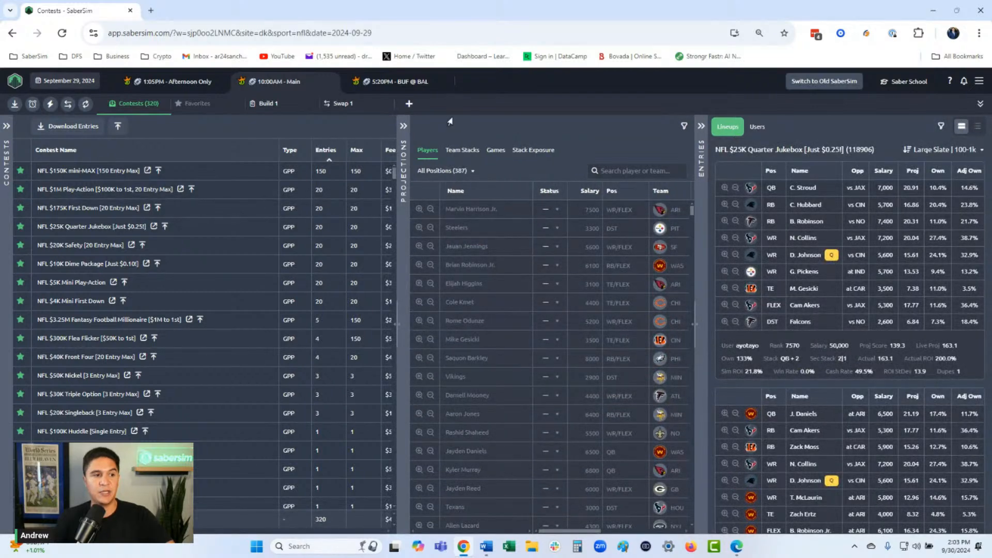
left_click(404, 125)
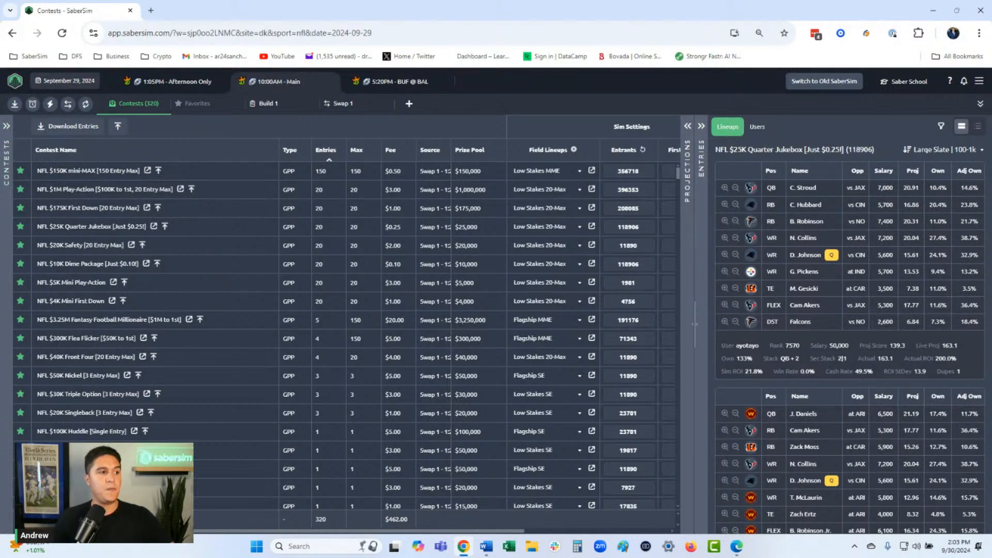
left_click(7, 125)
left_click(96, 130)
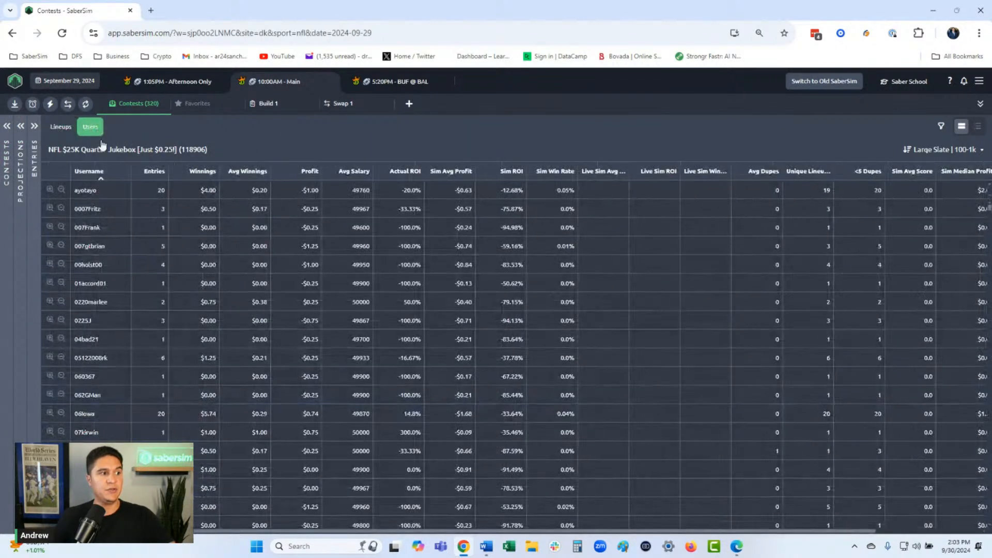
left_click(155, 174)
type("20")
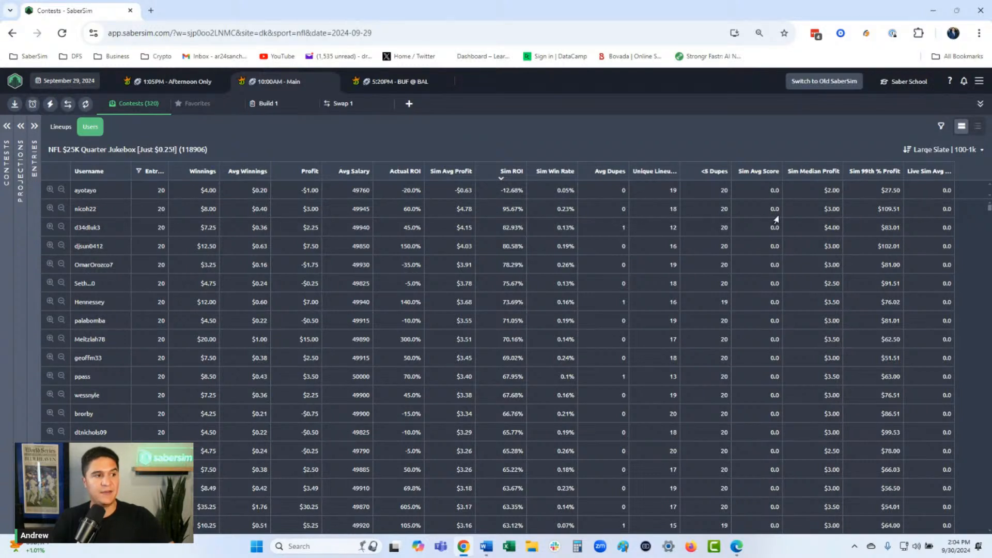
- Show the users table of the NFL $20K Safety [20 Entry Max] contest at full width
left_click(6, 136)
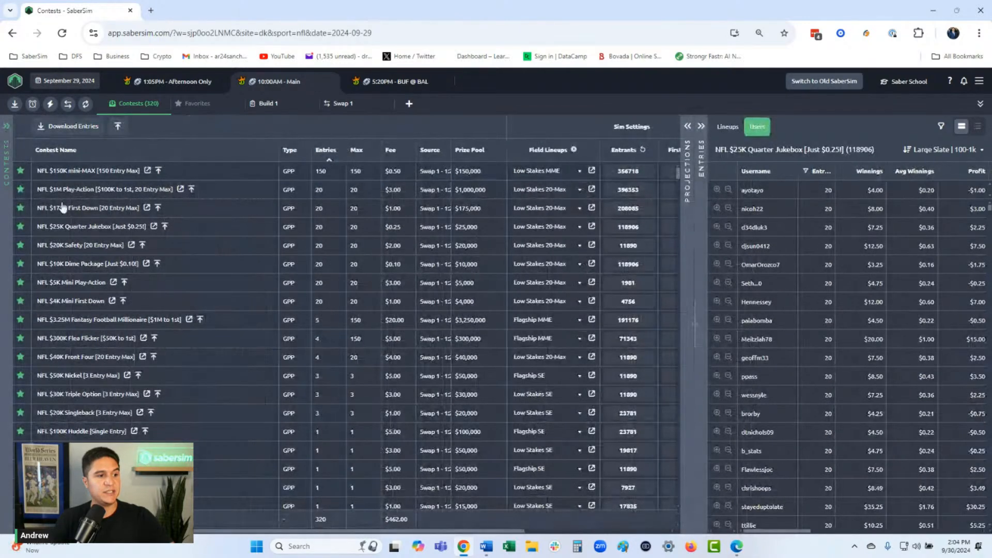
left_click(111, 253)
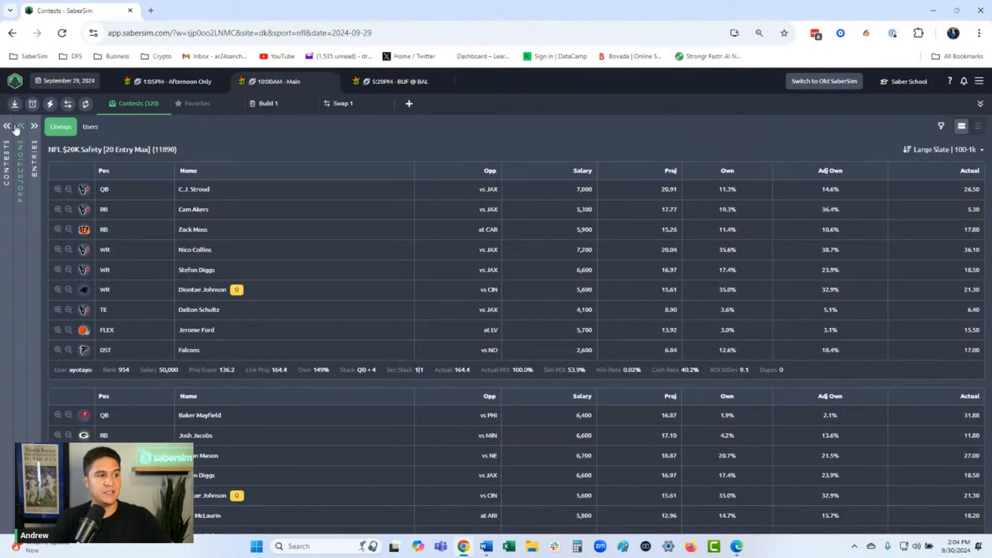
left_click(91, 128)
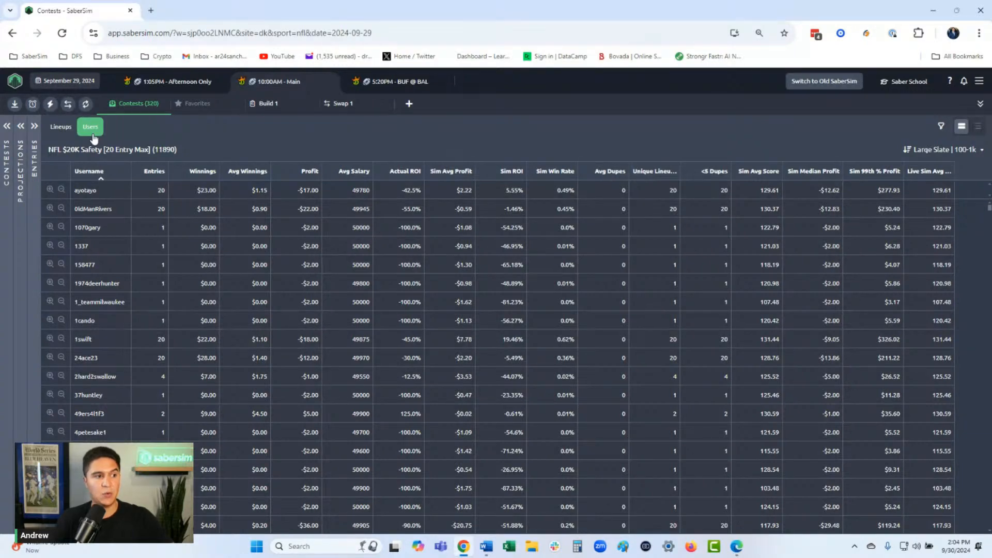
left_click(10, 130)
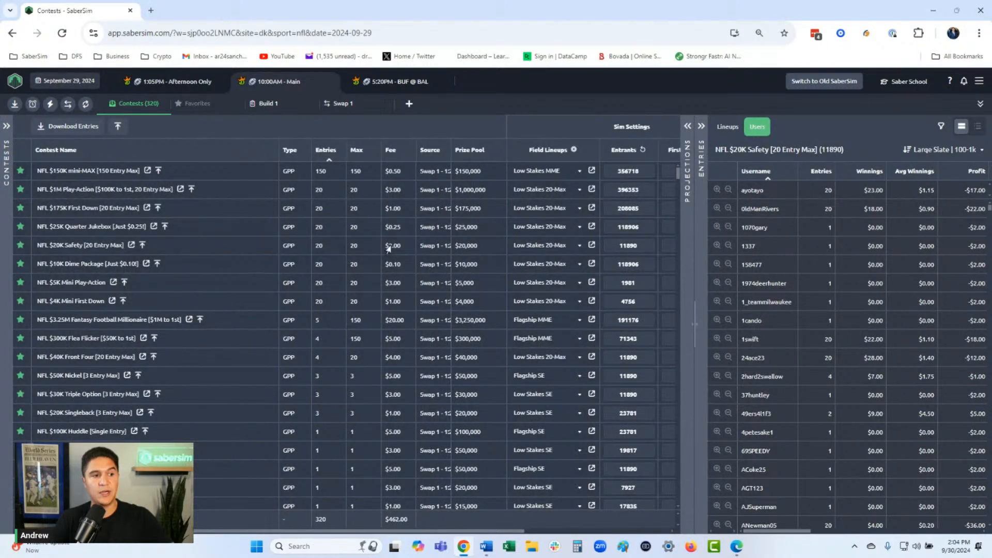
left_click(11, 128)
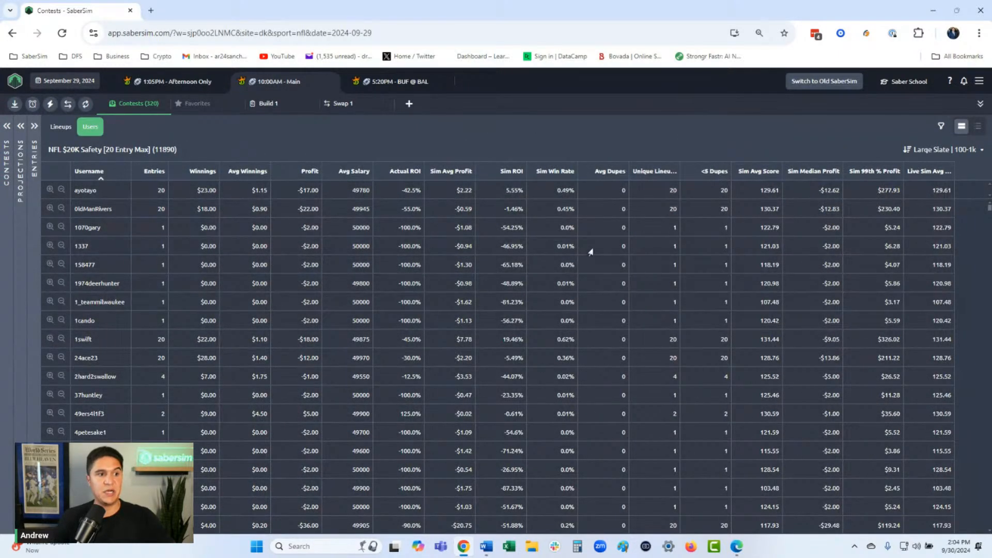
- Filter the Safety contest's users to exactly 20 entries and sort them by Sim ROI, highest first
left_click(158, 173)
type("20")
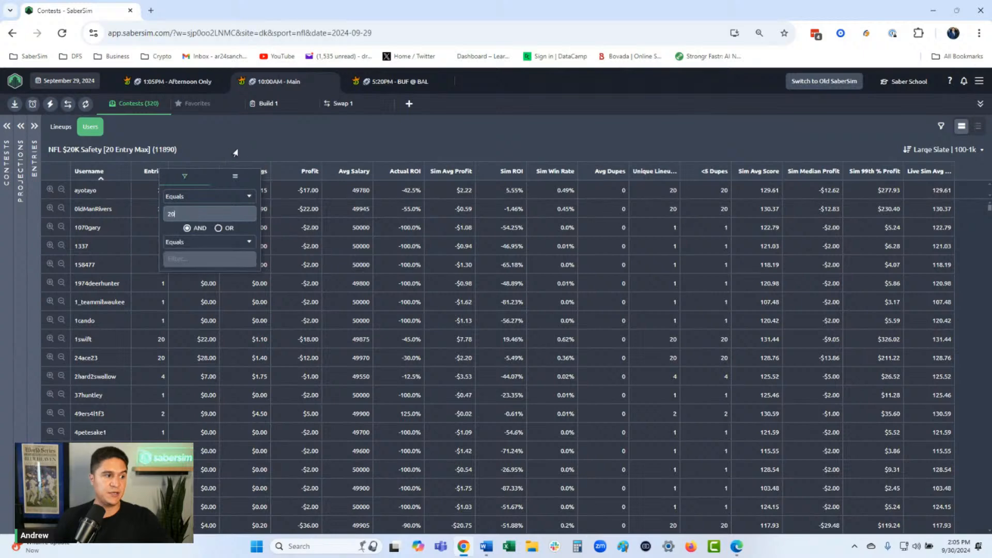
left_click(500, 174)
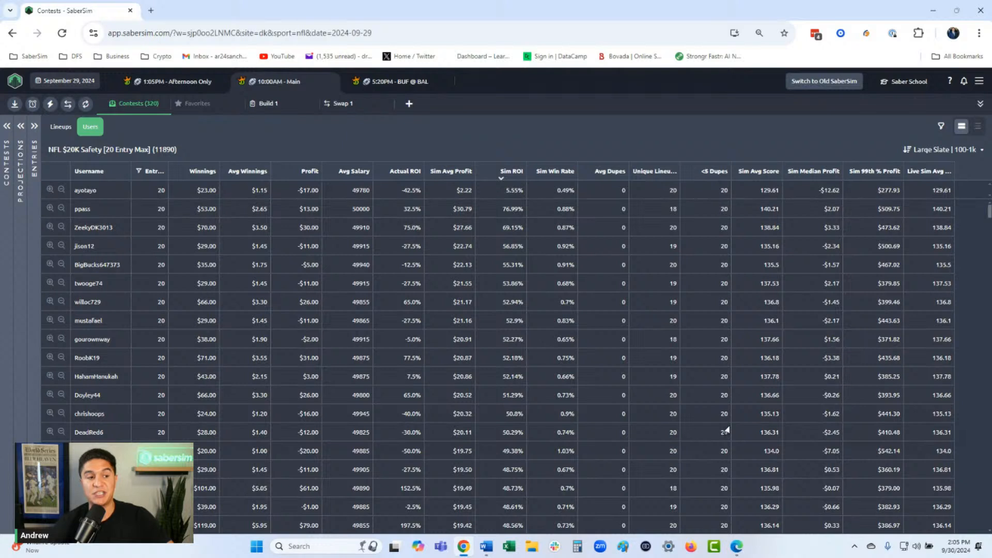
right_click(724, 217)
left_click(719, 105)
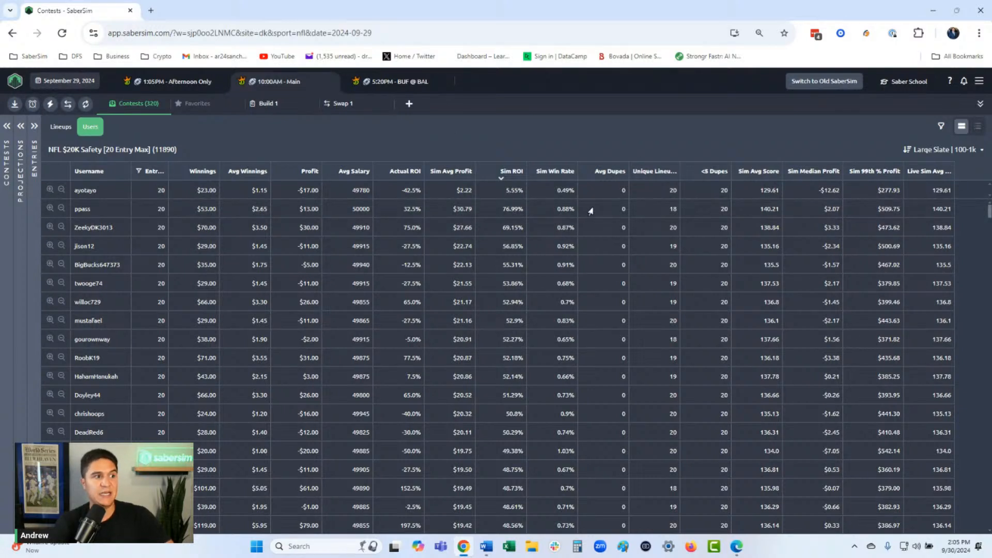
- Open Build 1 with the player projections at full width and sort the players by exposure, highest first
left_click(267, 103)
left_click(268, 102)
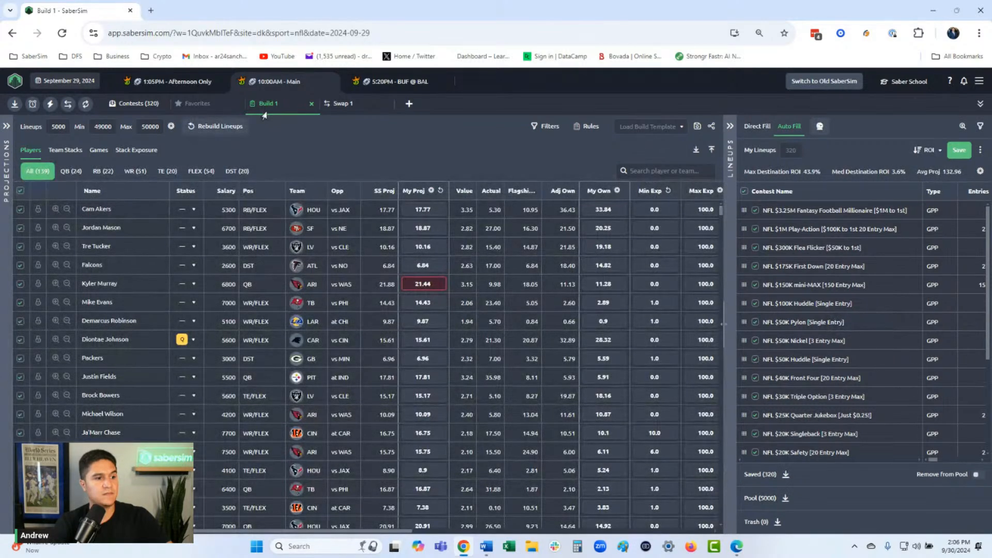
left_click(504, 311)
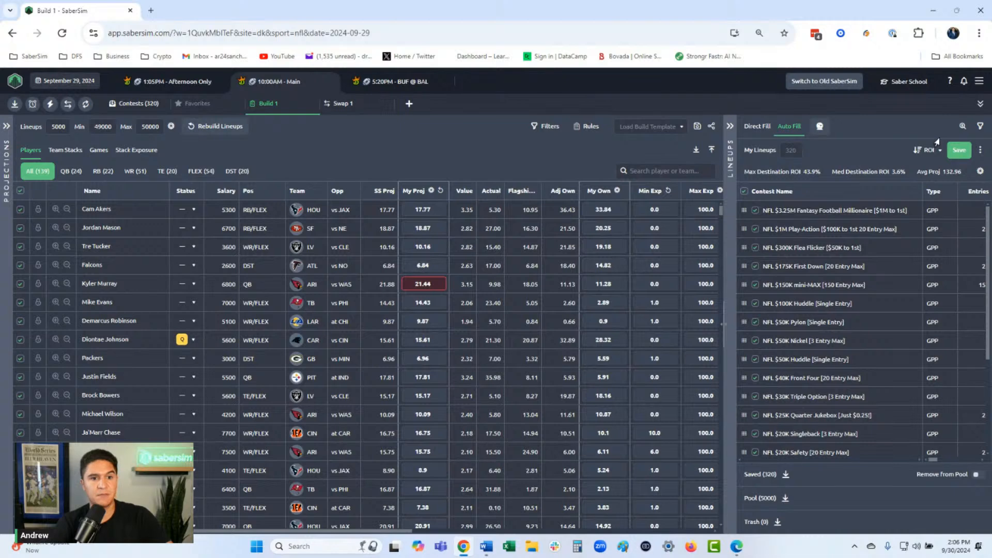
left_click(5, 126)
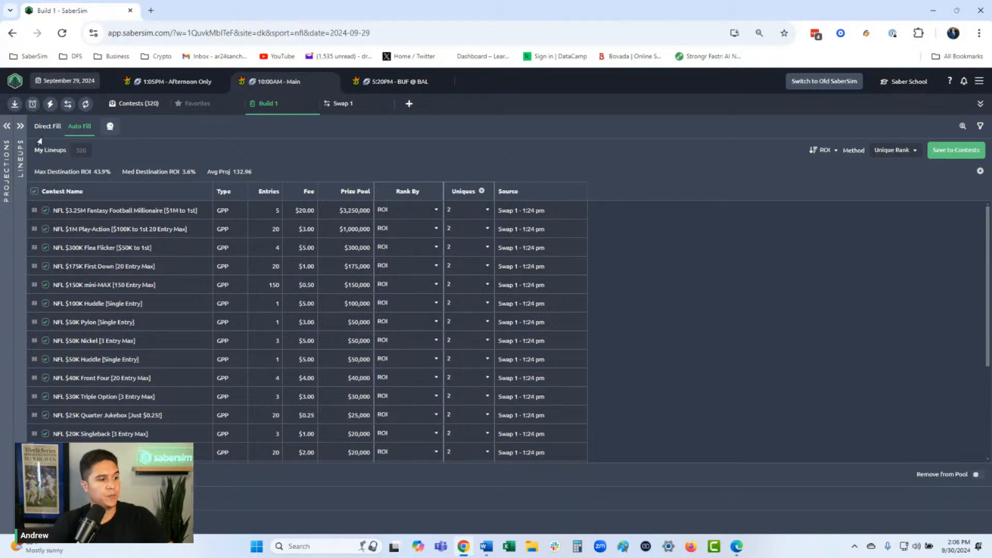
left_click(9, 128)
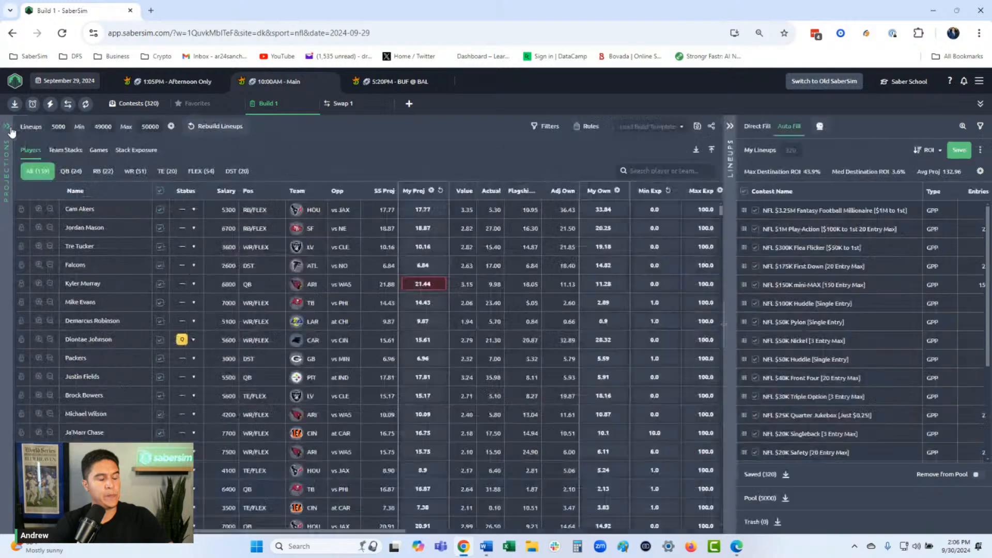
left_click(729, 127)
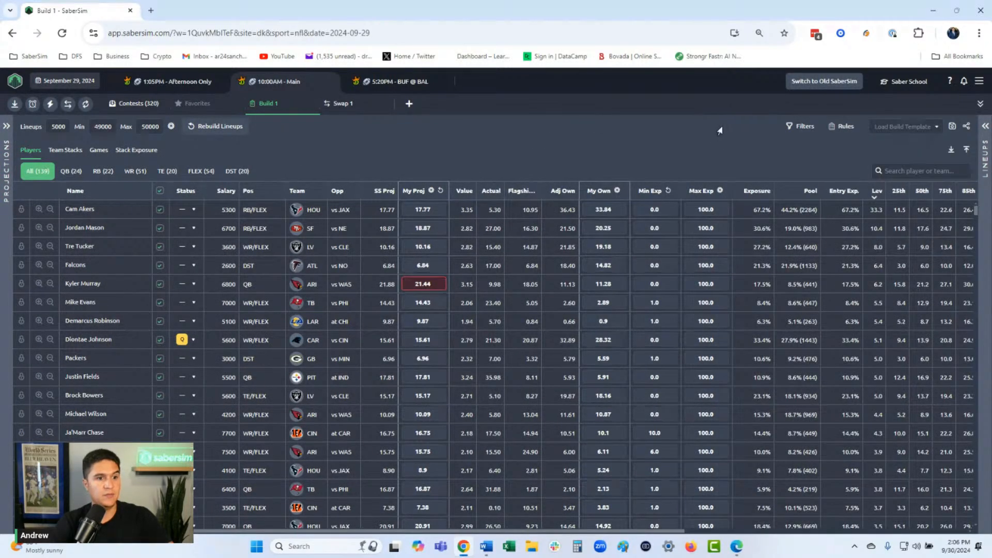
left_click(753, 199)
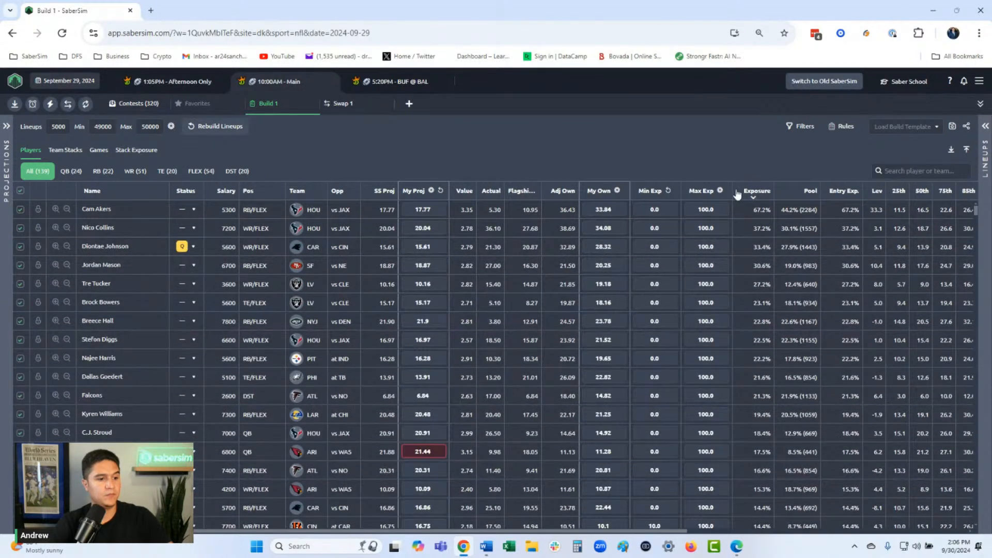
- Examine the build's player exposures from highest to lowest against their minimum exposure, pool share and ownership
scroll(712, 275, "down", 1)
scroll(712, 276, "down", 3)
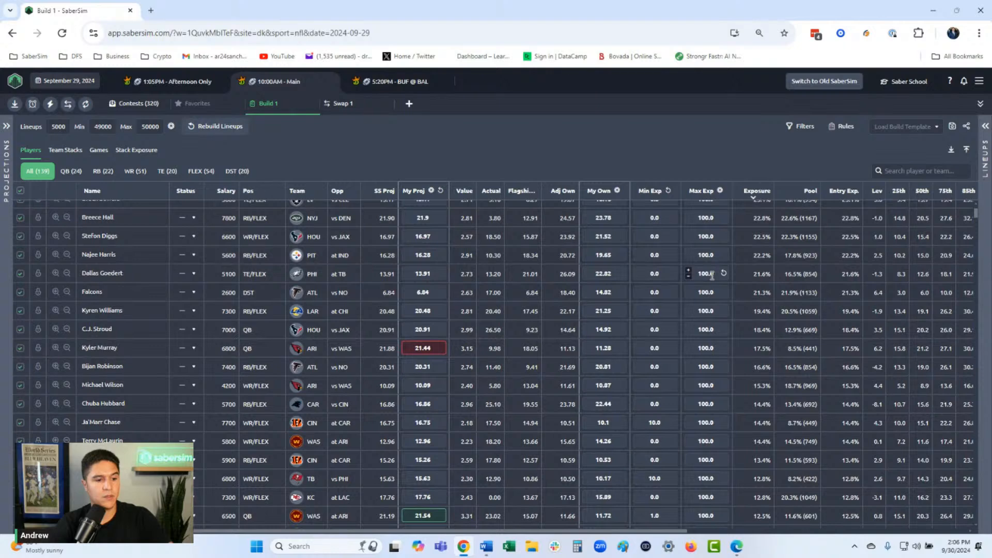
scroll(712, 276, "down", 2)
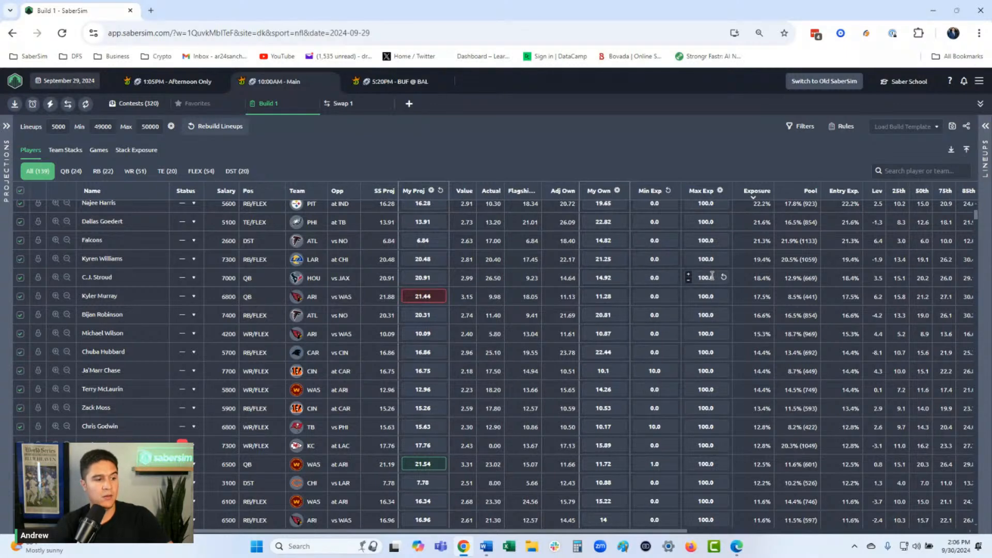
scroll(712, 276, "down", 2)
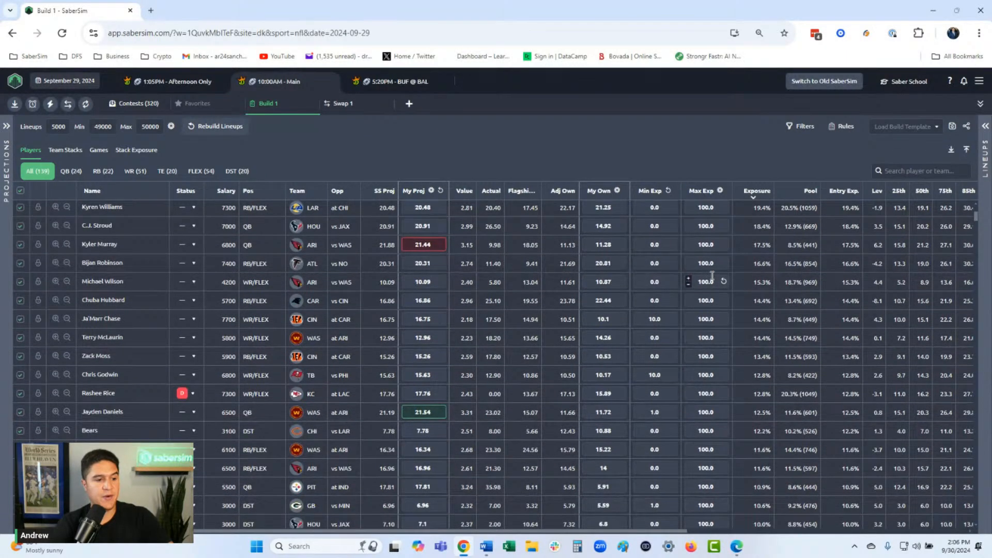
scroll(711, 276, "down", 2)
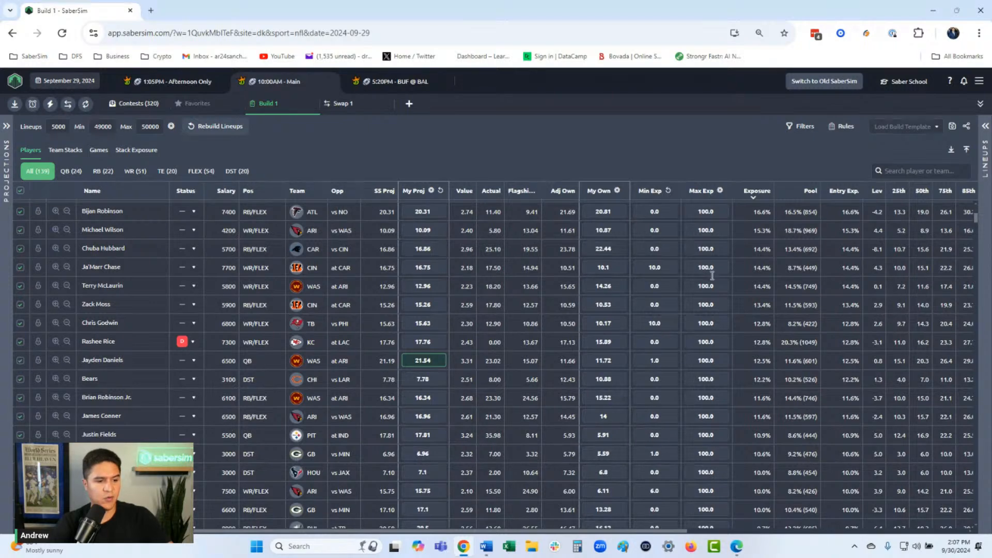
scroll(710, 277, "down", 2)
scroll(712, 276, "down", 4)
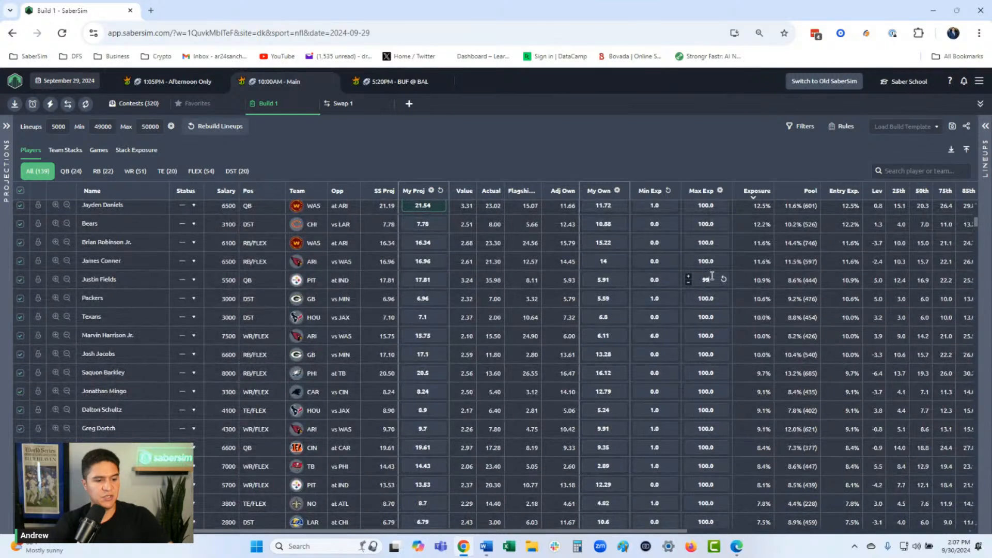
right_click(712, 276)
left_click(688, 282)
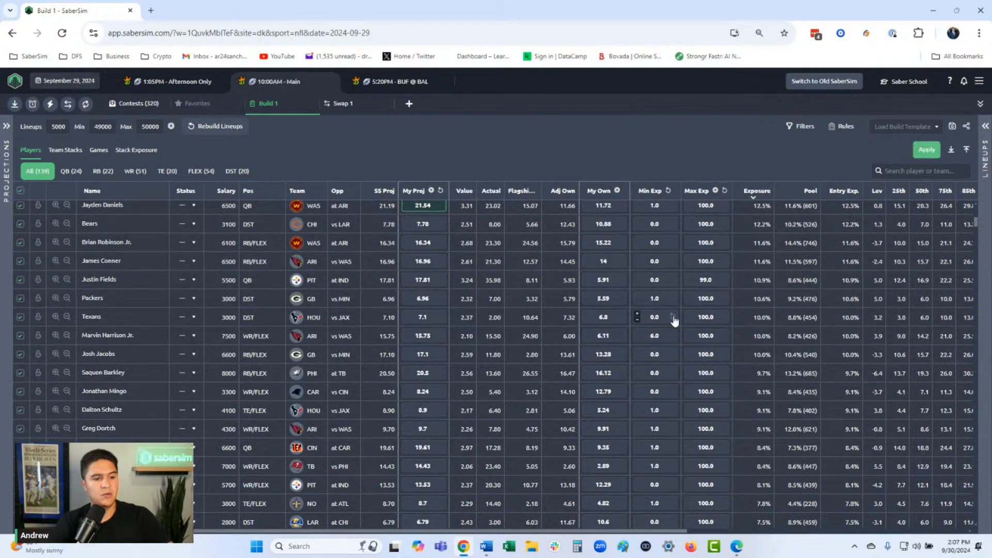
scroll(672, 319, "down", 7)
scroll(670, 319, "down", 7)
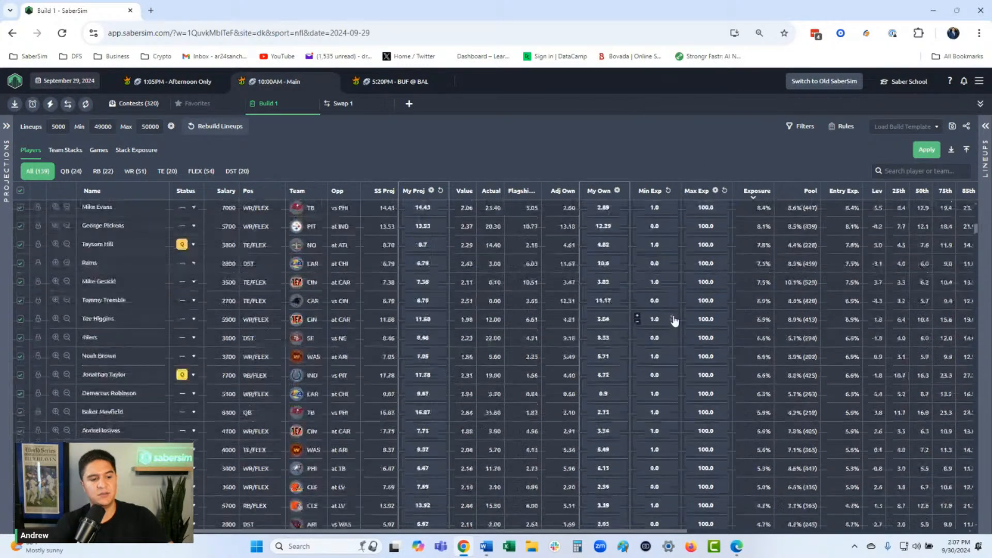
scroll(670, 320, "down", 5)
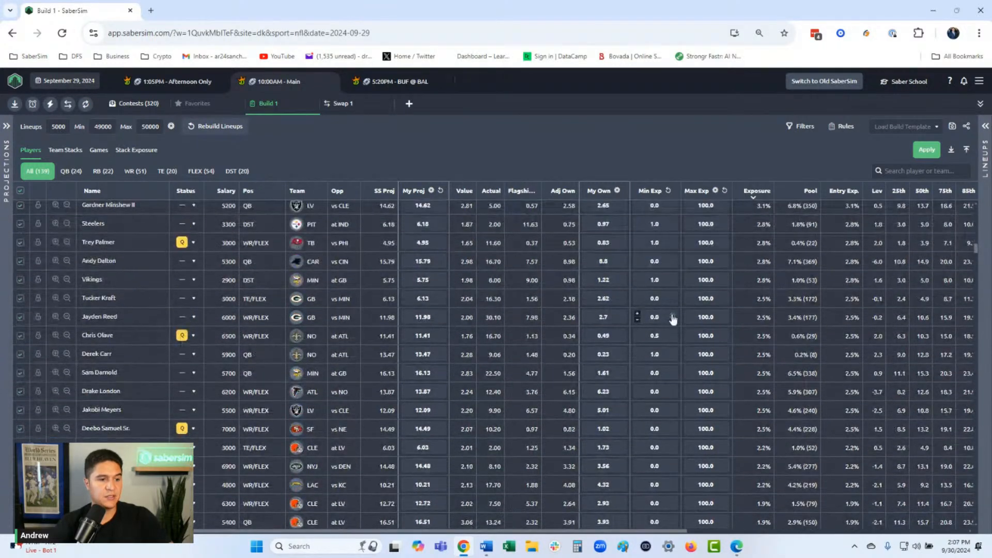
scroll(672, 318, "up", 5)
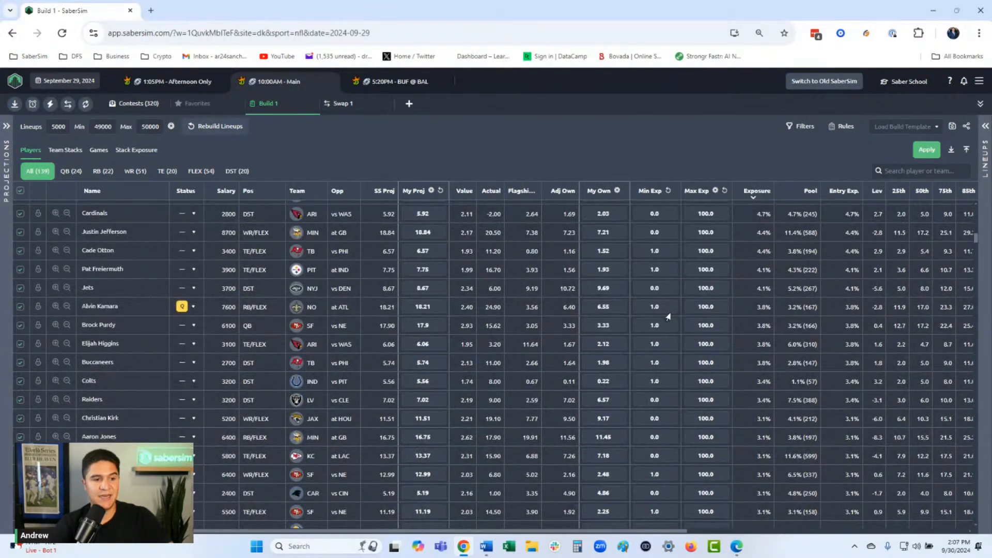
scroll(668, 316, "up", 6)
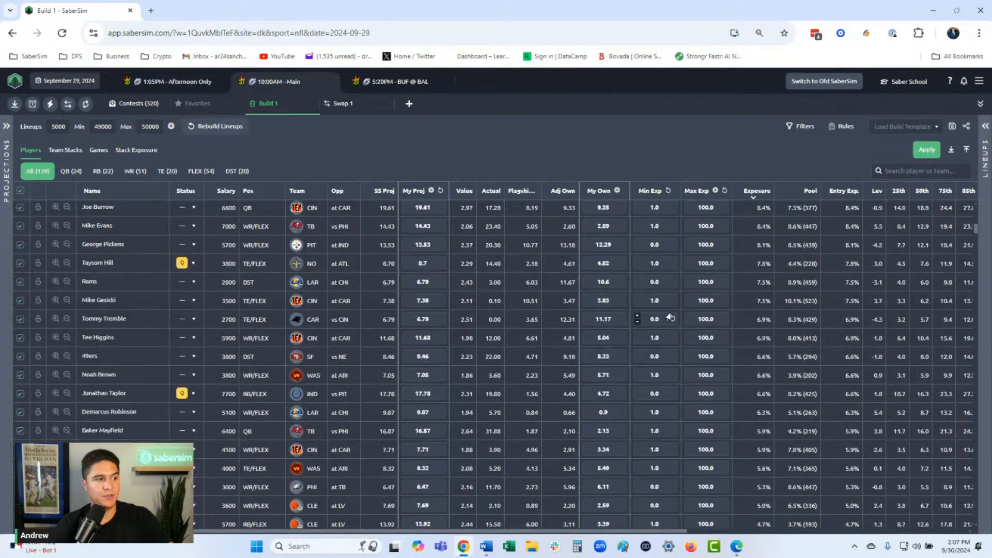
scroll(670, 317, "up", 8)
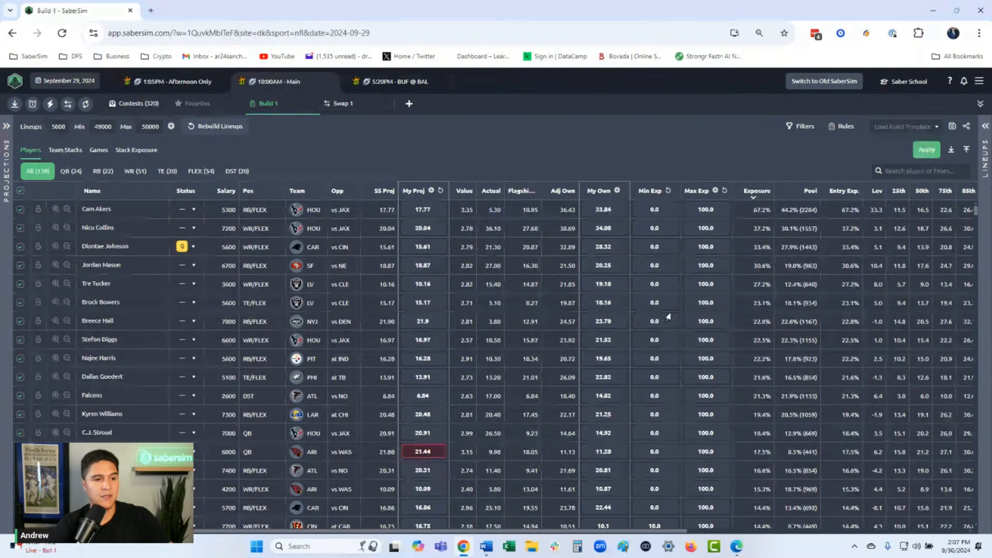
scroll(668, 317, "down", 2)
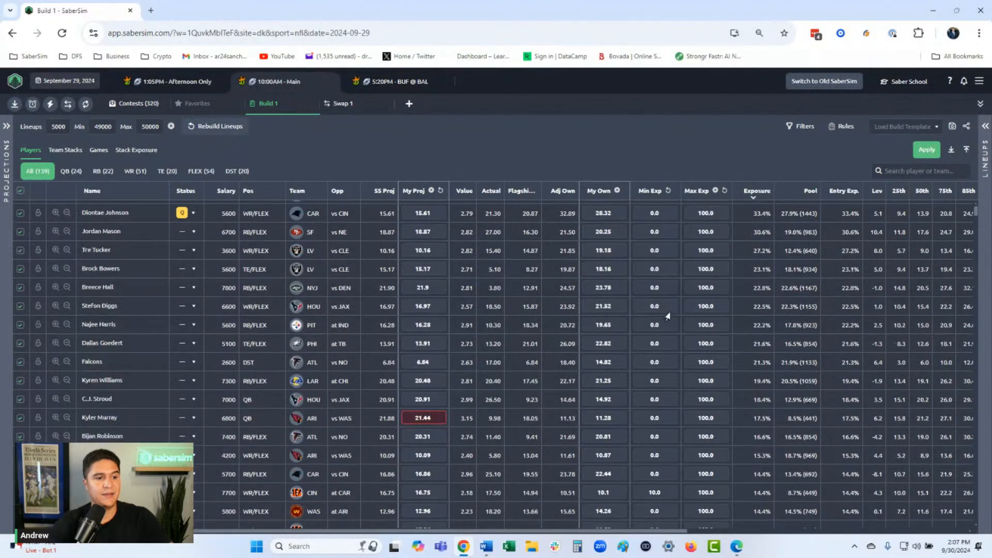
scroll(670, 317, "up", 2)
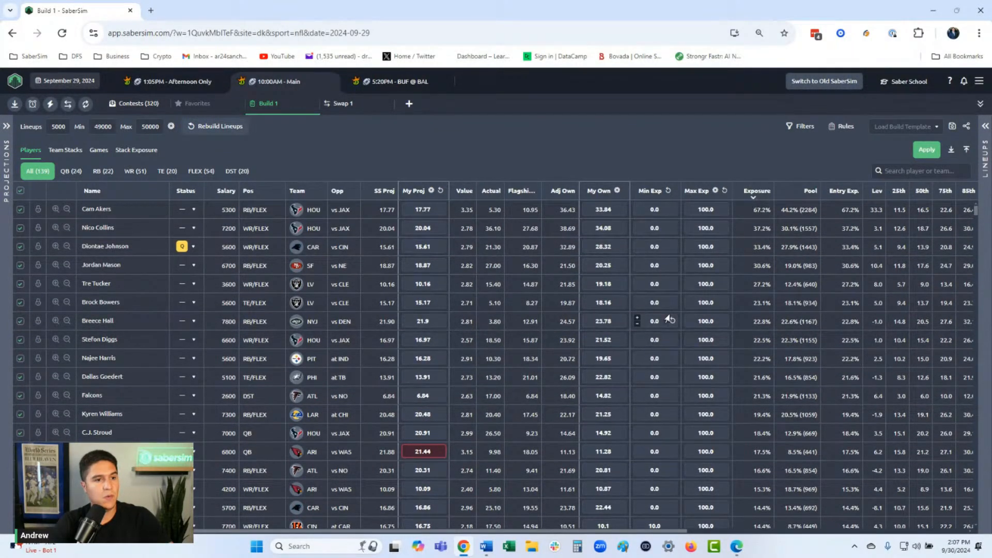
- Examine the build's player exposures position by position for DST, QB, RB, WR, TE and FLEX
left_click(238, 171)
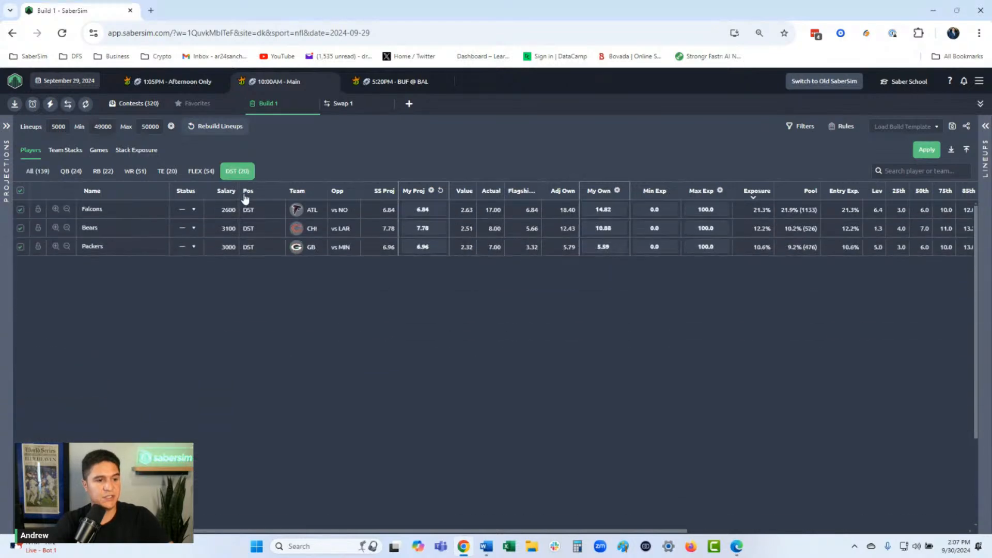
left_click(74, 177)
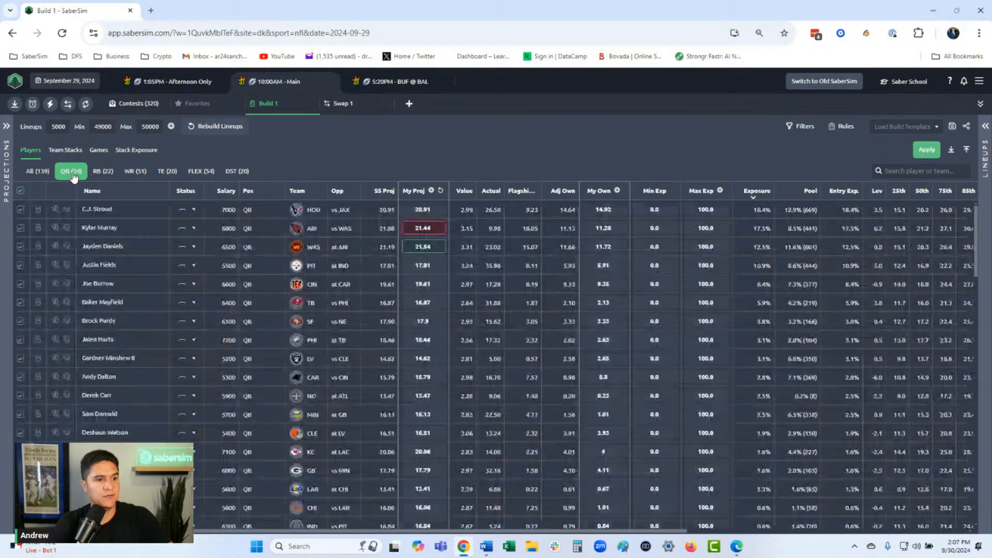
left_click(112, 177)
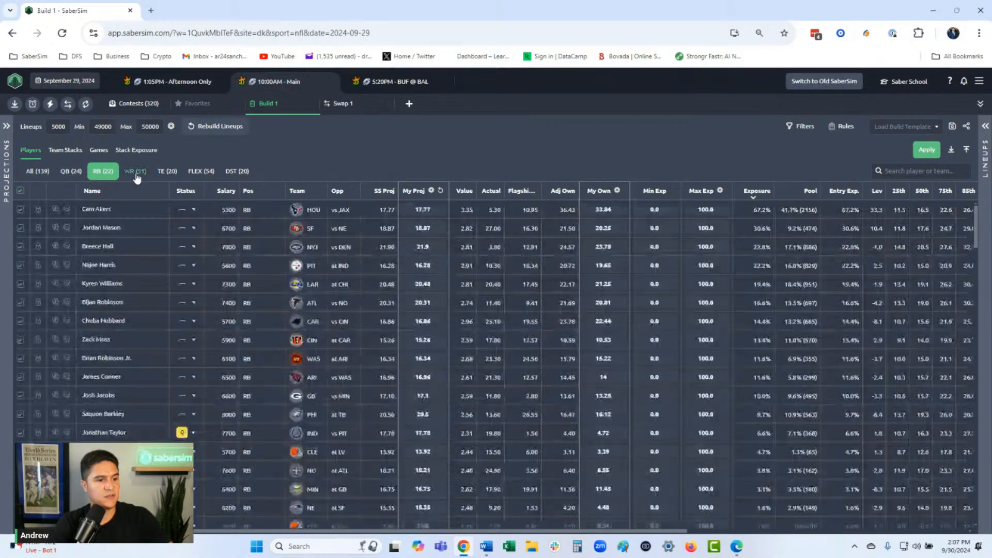
left_click(135, 173)
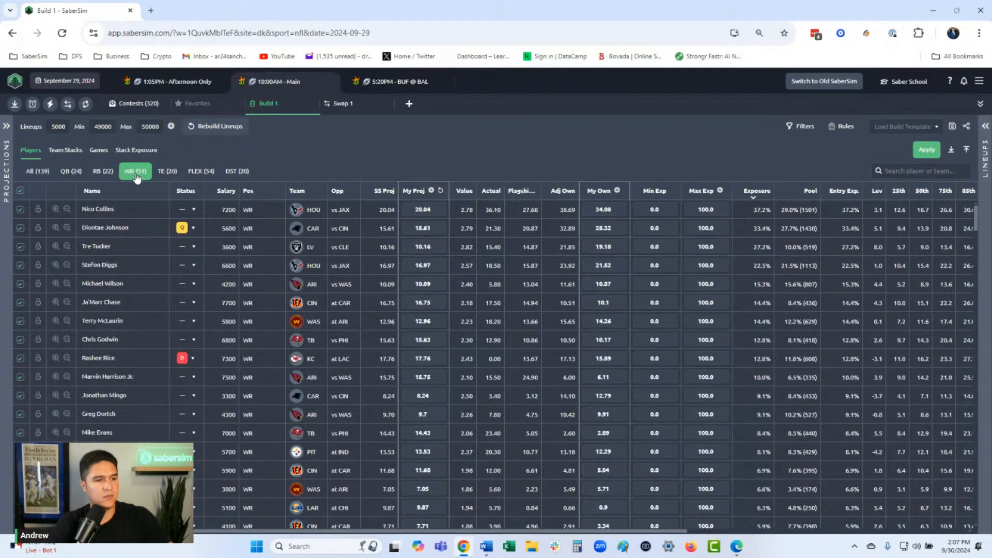
left_click(166, 176)
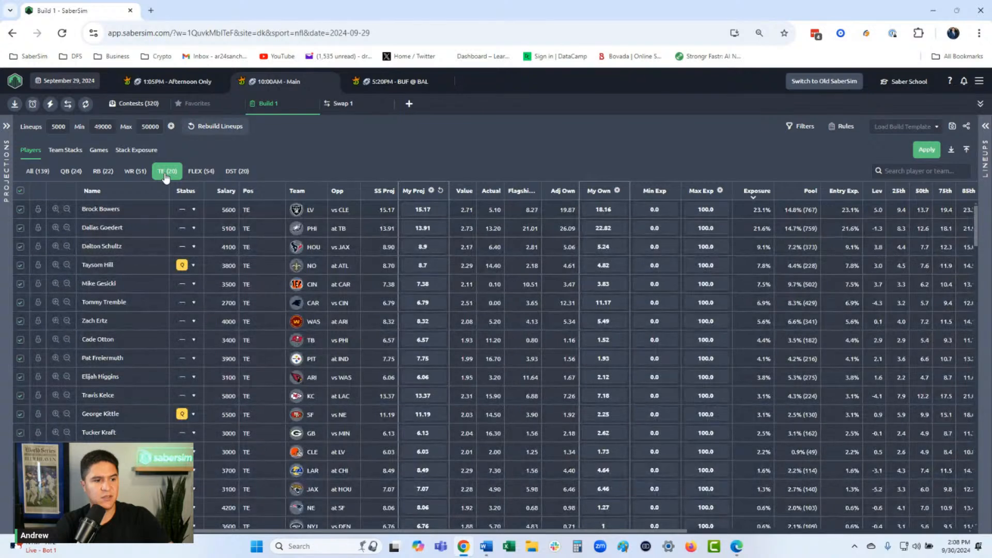
left_click(202, 172)
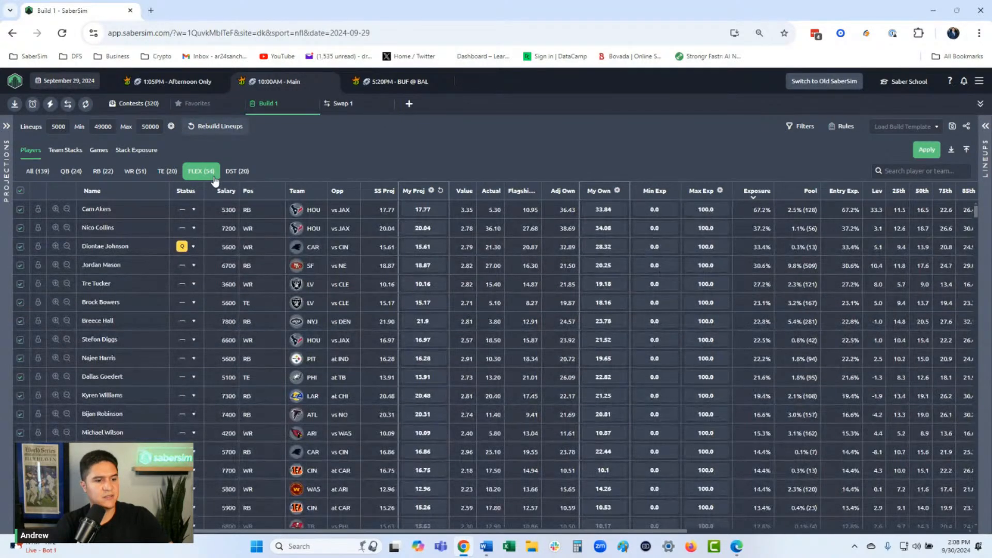
- Examine the build's game exposures and its primary and secondary stack-type exposures
left_click(155, 152)
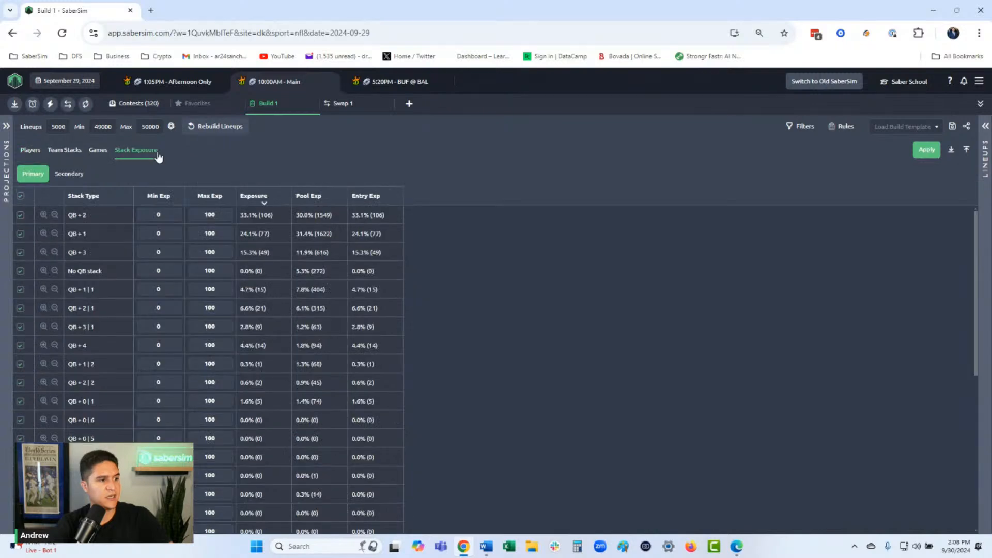
left_click(98, 150)
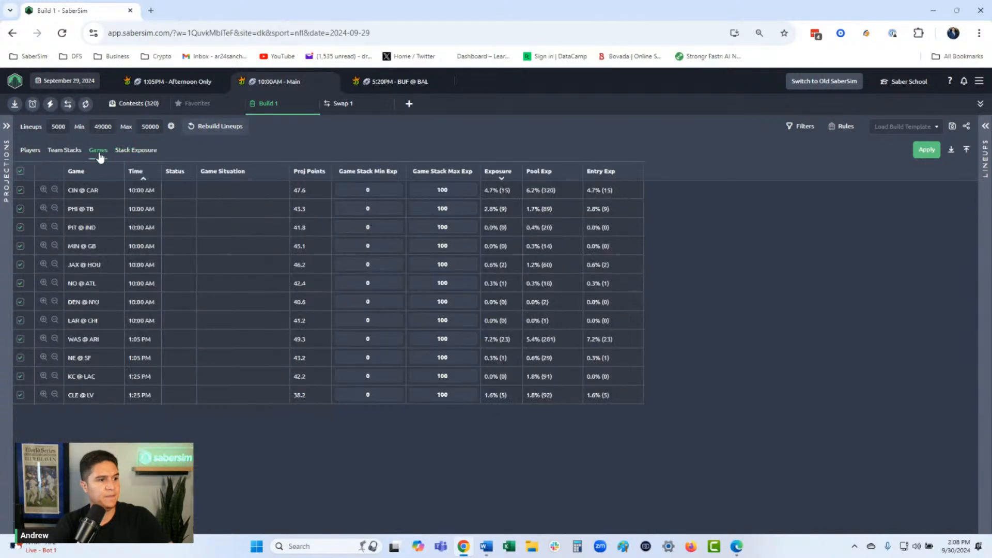
left_click(137, 152)
left_click(79, 174)
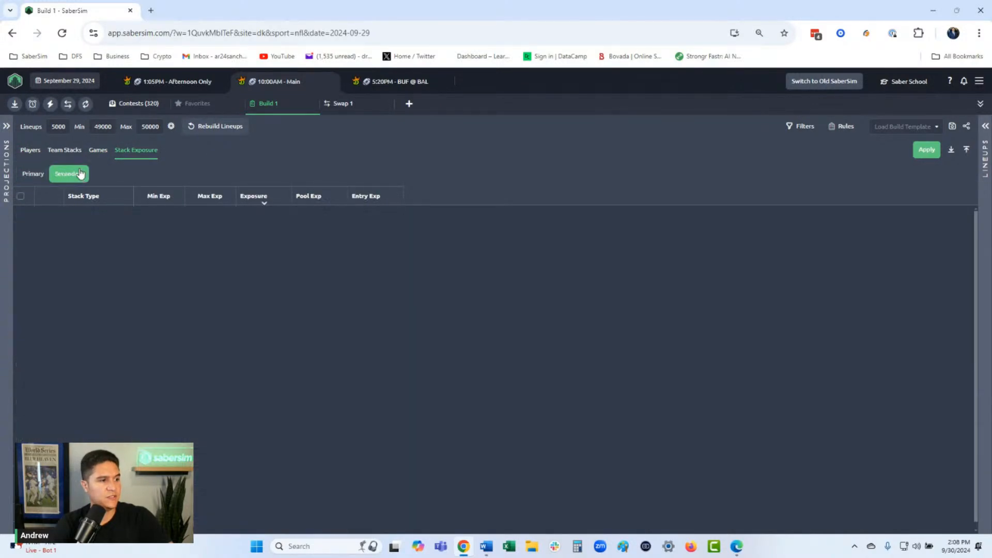
- Examine the build's team stack exposures for all stacks and each size from 2-stacks to 6-stacks, and return to the players
left_click(70, 151)
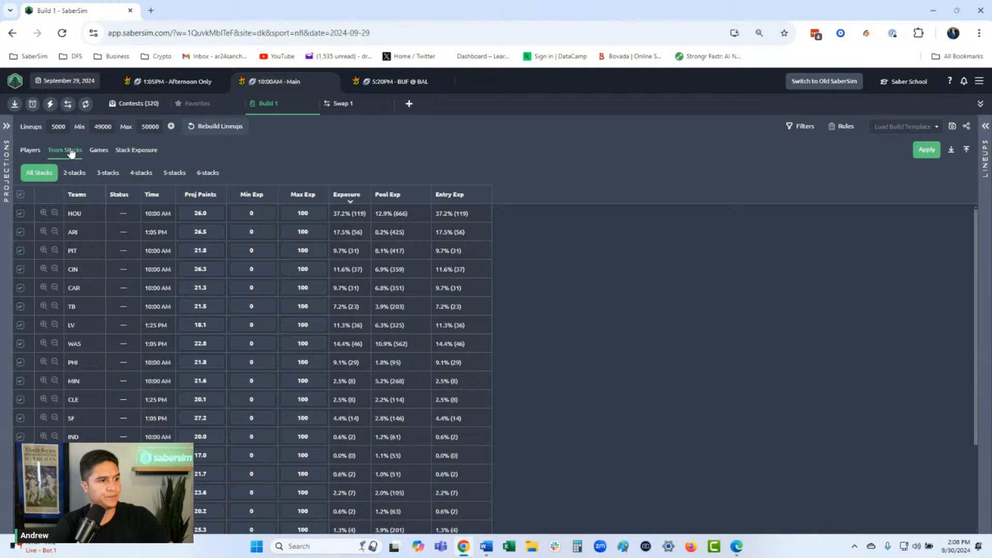
left_click(74, 173)
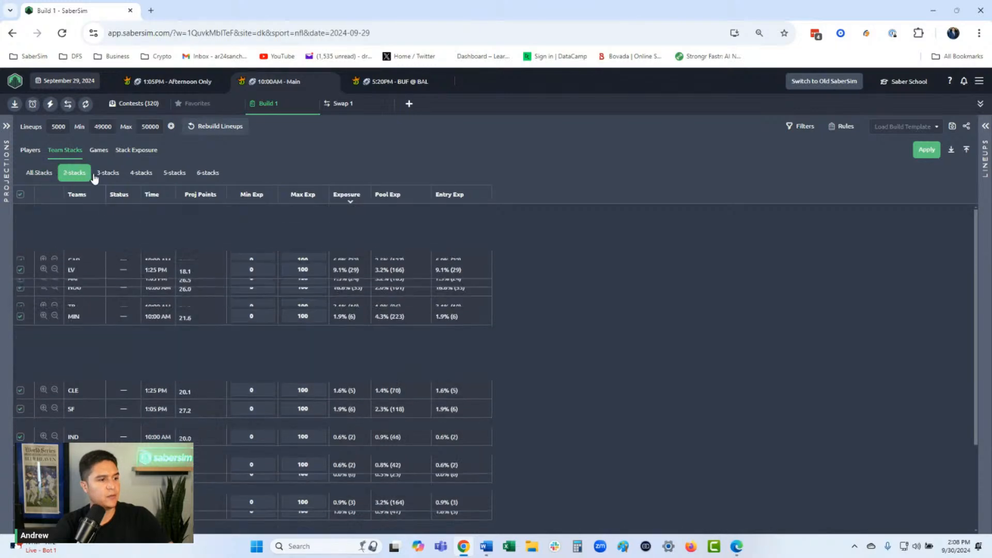
left_click(106, 174)
left_click(141, 174)
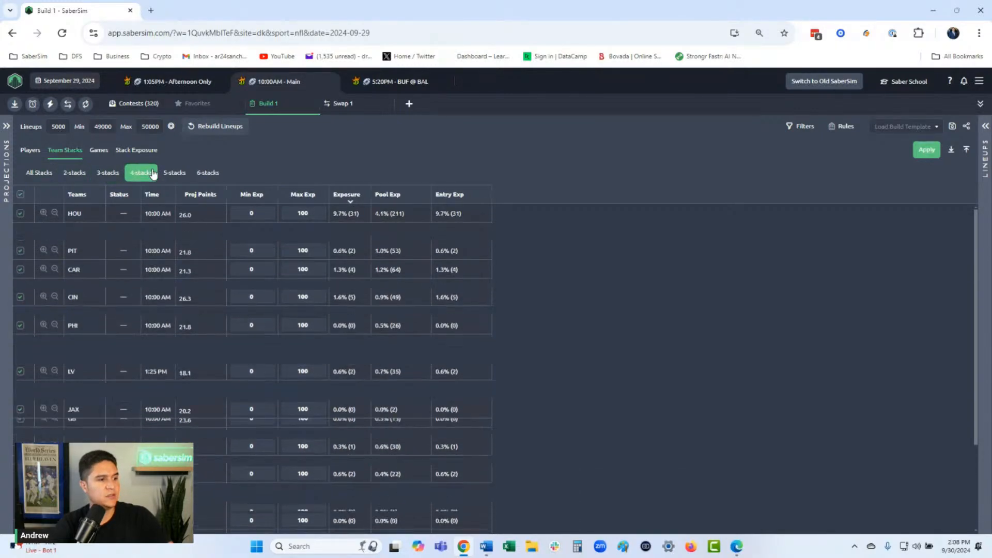
left_click(175, 174)
left_click(207, 173)
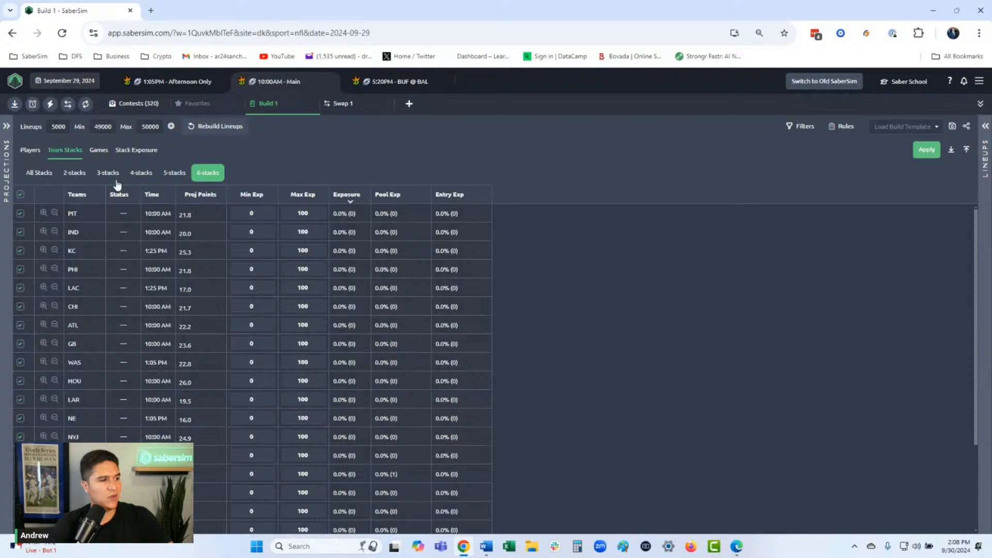
left_click(38, 156)
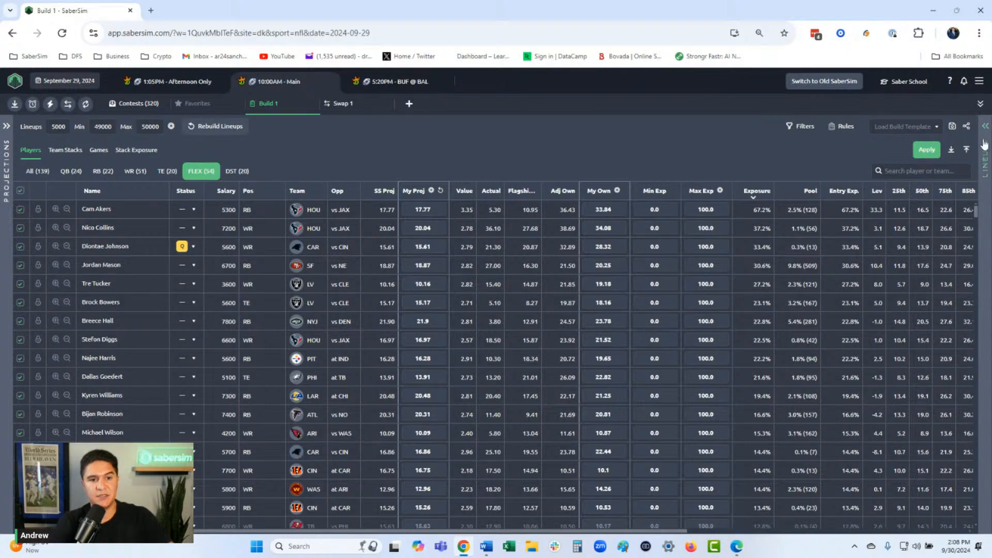
- Open the build's Auto Fill contest list and show it at full width without the projections
left_click(981, 146)
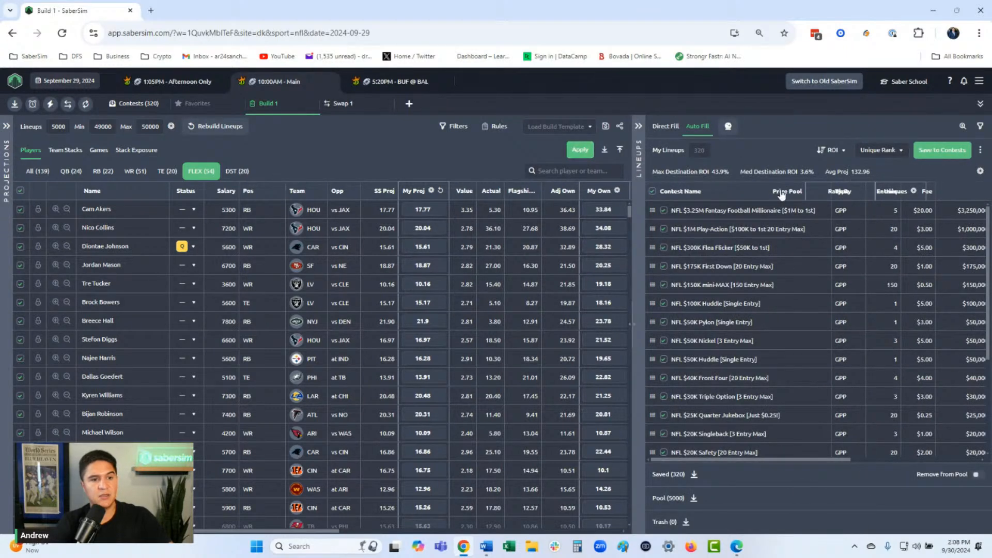
left_click_drag(800, 196, 804, 197)
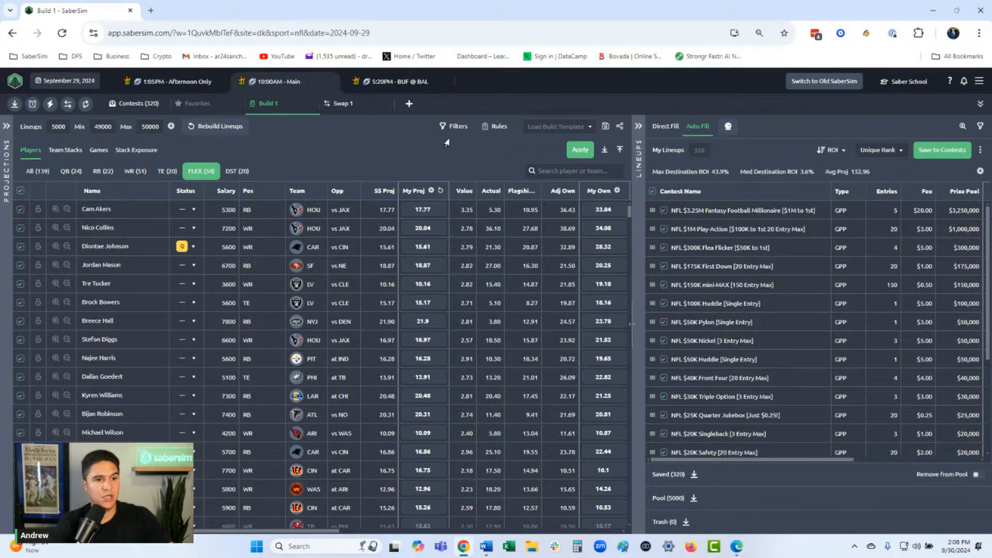
left_click(6, 126)
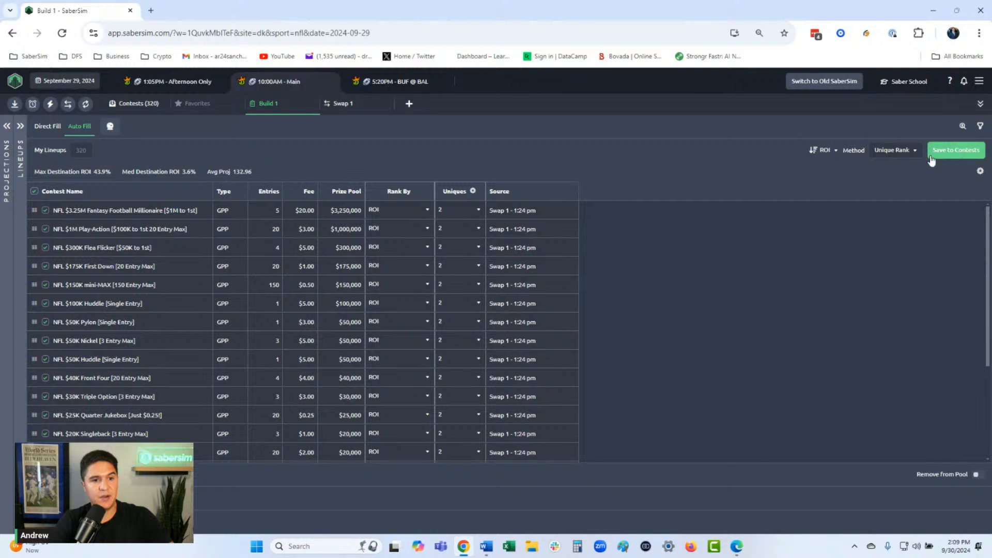
- Create and save a lineup pool filter that shows lineups with Proj Score greater than 120
left_click(975, 127)
left_click(387, 290)
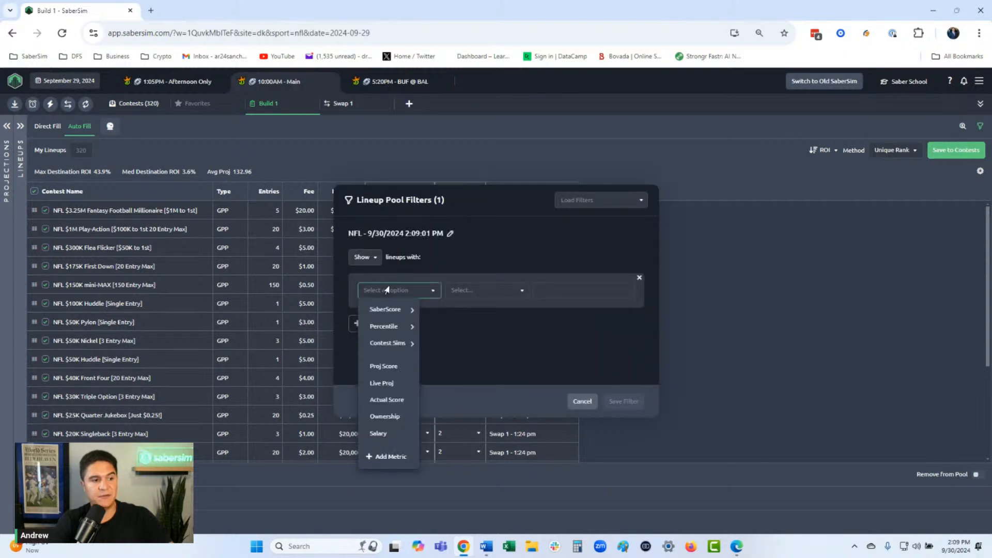
left_click(381, 367)
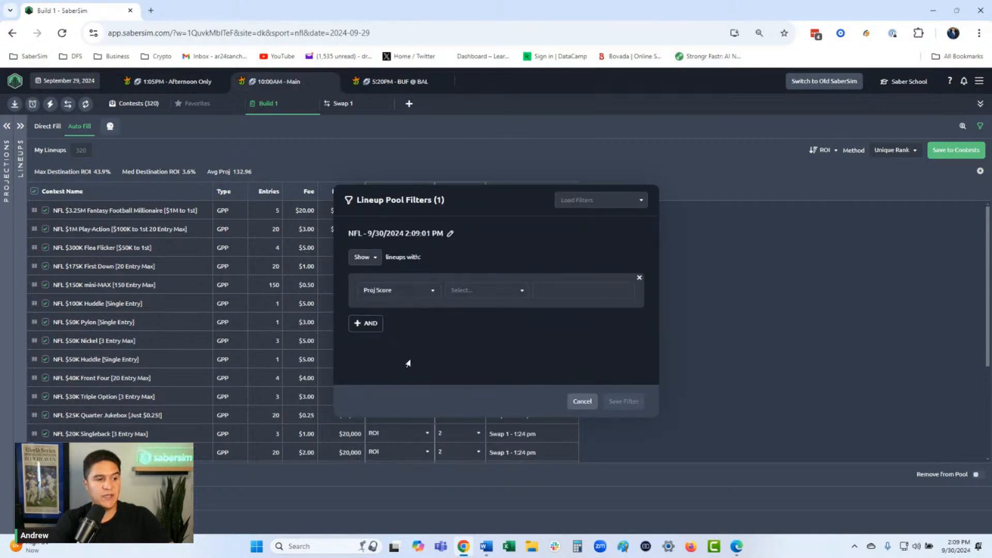
left_click(480, 290)
left_click(475, 318)
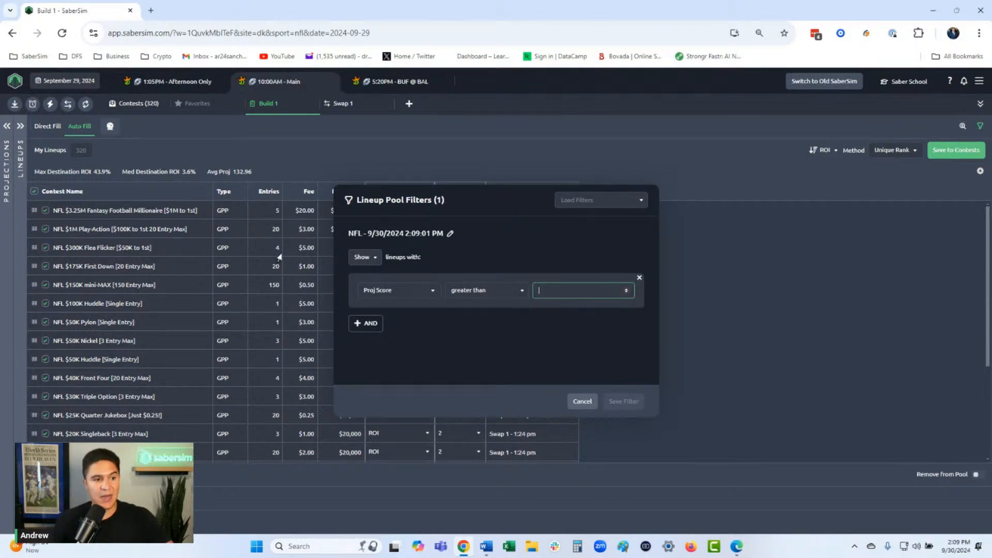
type("120")
left_click(631, 403)
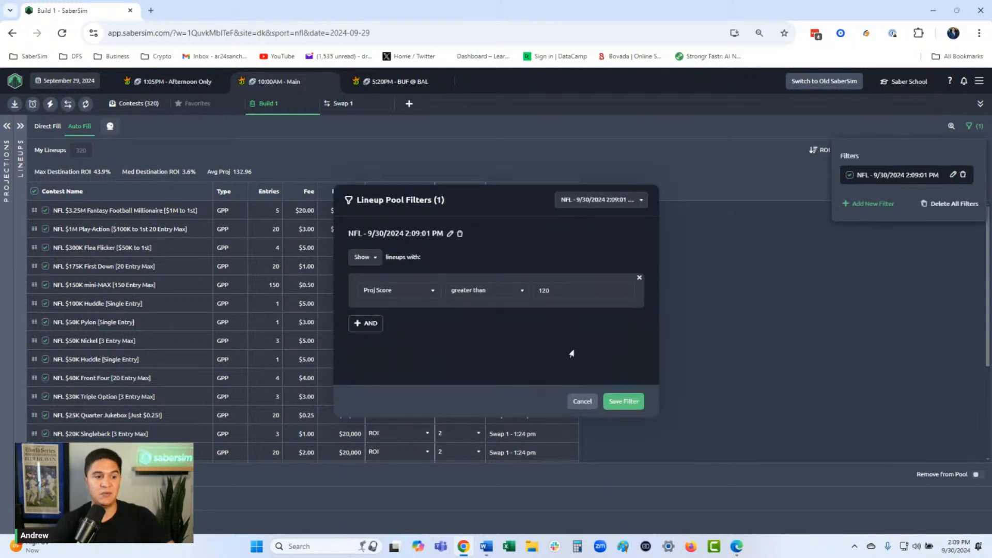
- Set the lineup pool filter's Proj Score threshold to 125 and save it
left_click(560, 292)
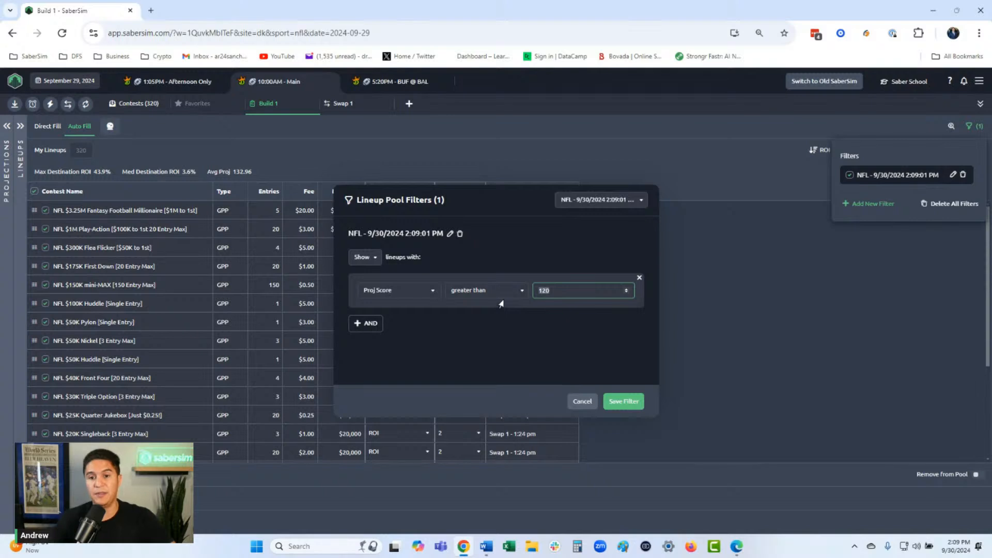
type("125")
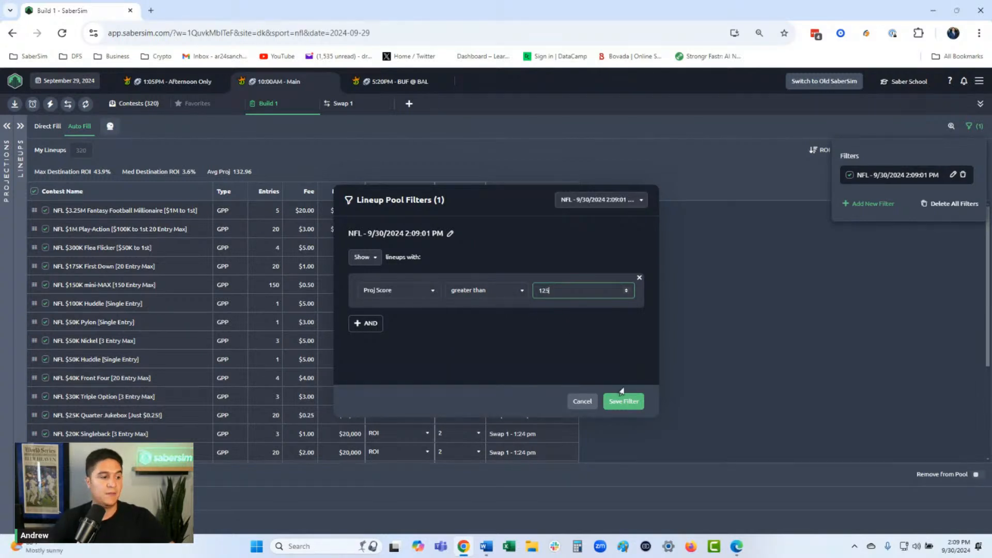
left_click(623, 406)
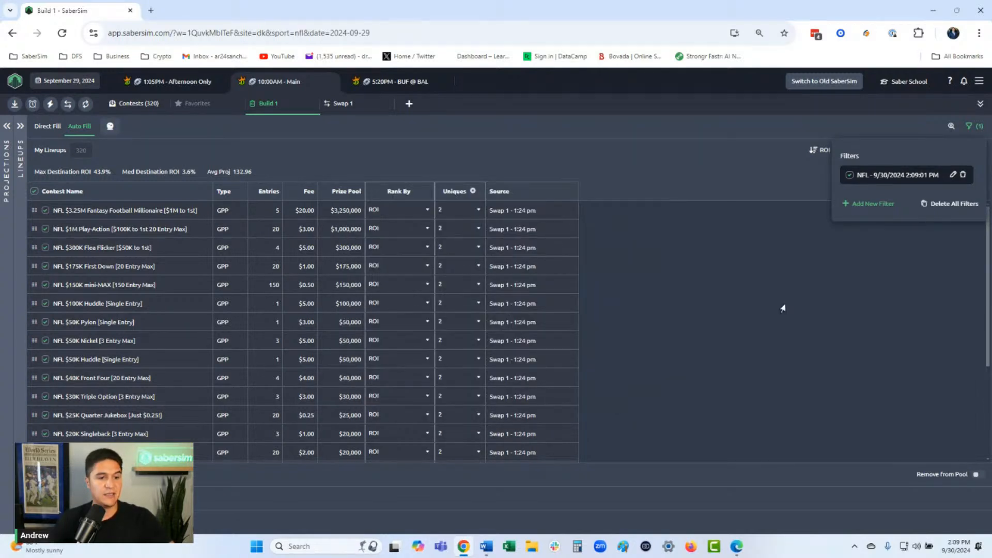
- Edit the saved lineup pool filter to show lineups with Proj Score greater than 123
left_click(952, 175)
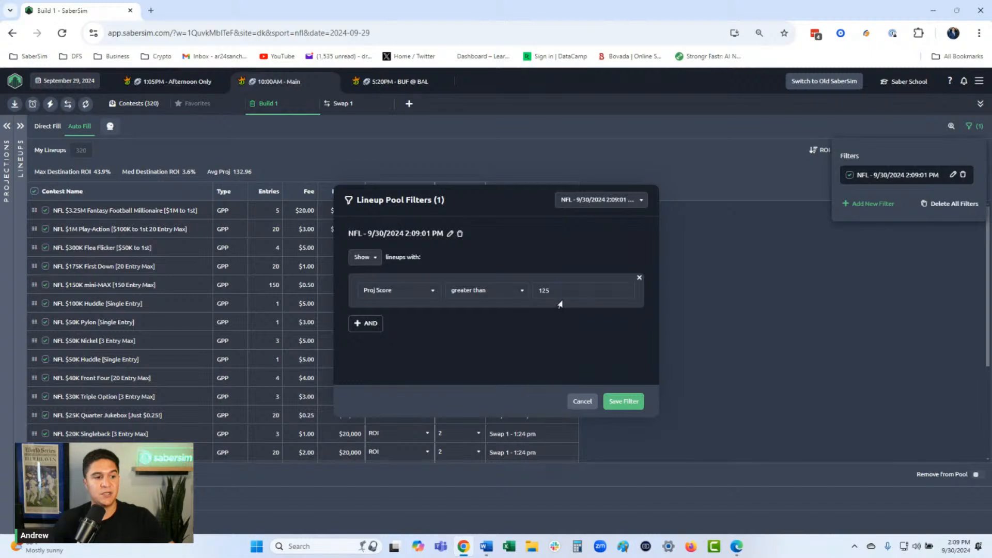
left_click_drag(560, 292, 468, 288)
type("123")
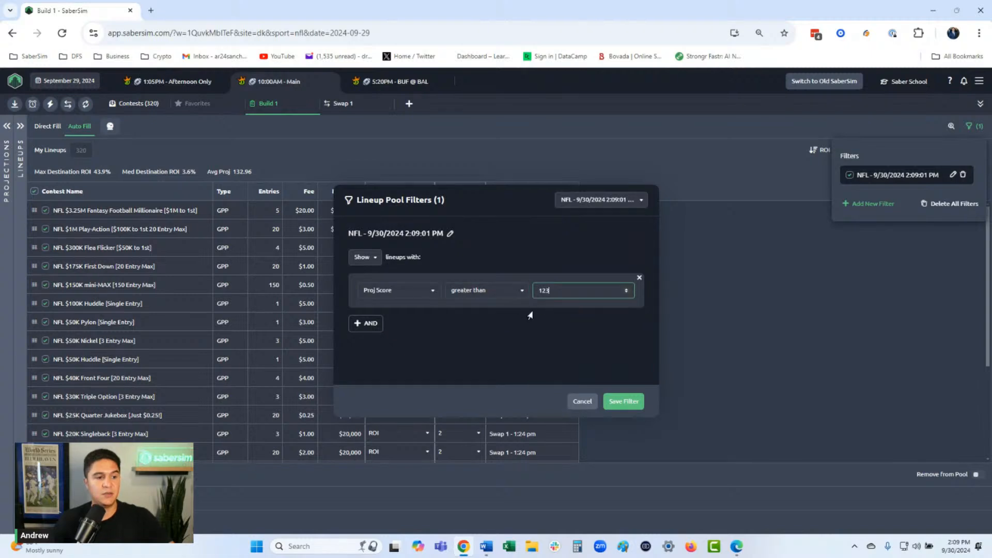
left_click(623, 404)
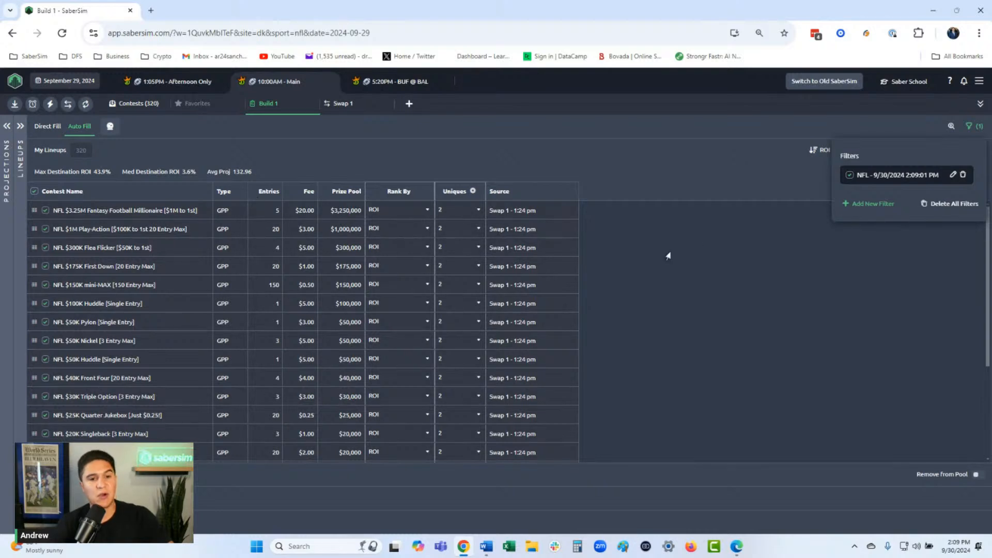
left_click(720, 224)
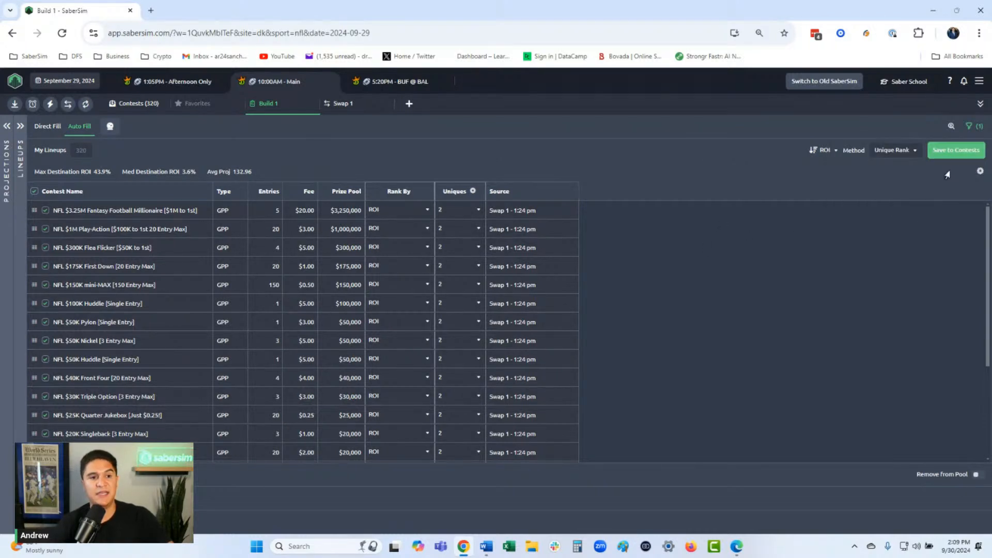
- Review the filtered build's players beside the Auto Fill contests, and show the contest list at full width
left_click(14, 142)
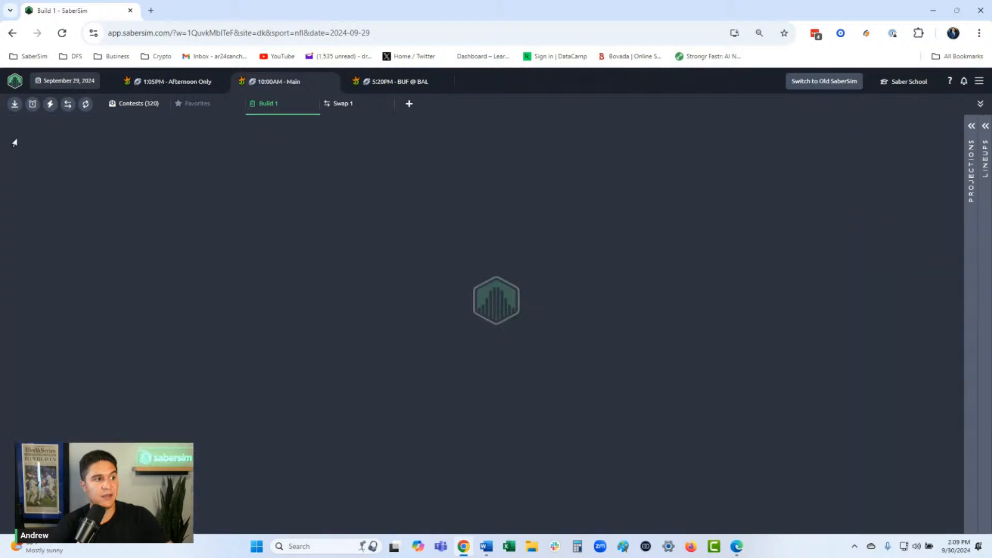
left_click(972, 126)
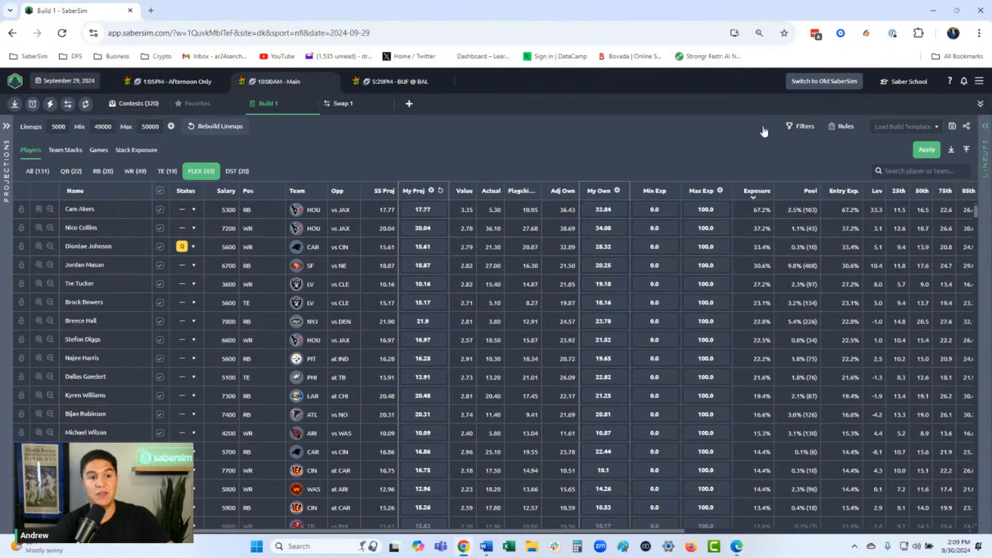
left_click(985, 129)
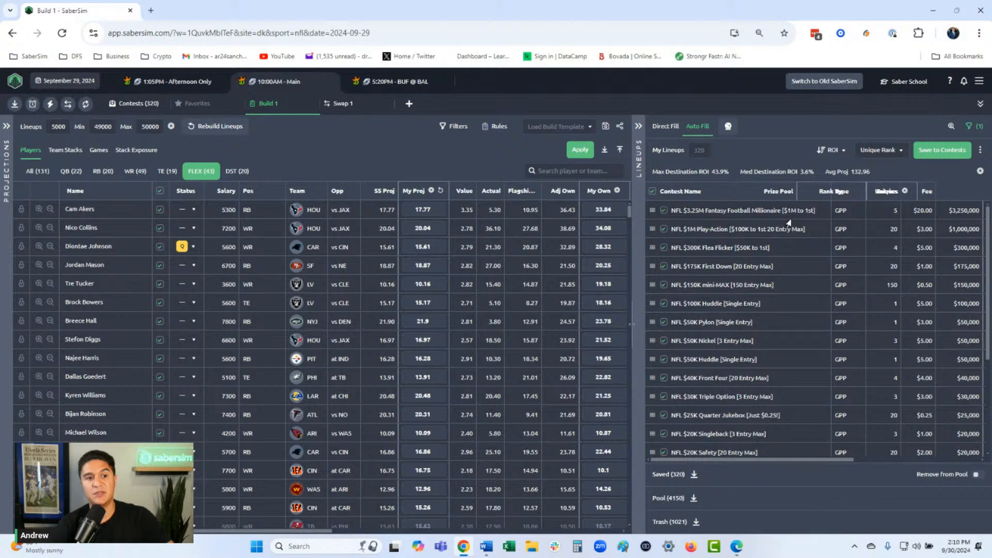
scroll(801, 407, "down", 3)
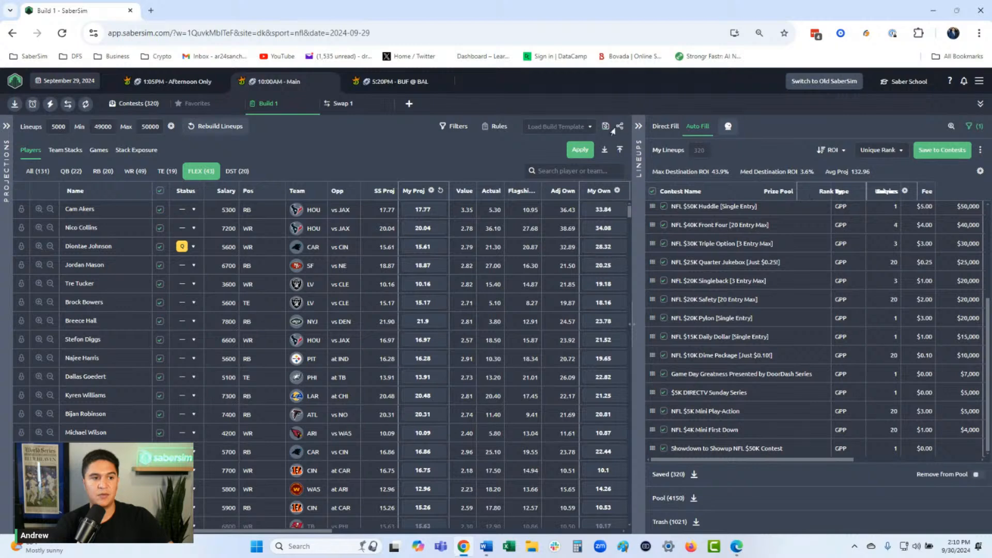
left_click(7, 126)
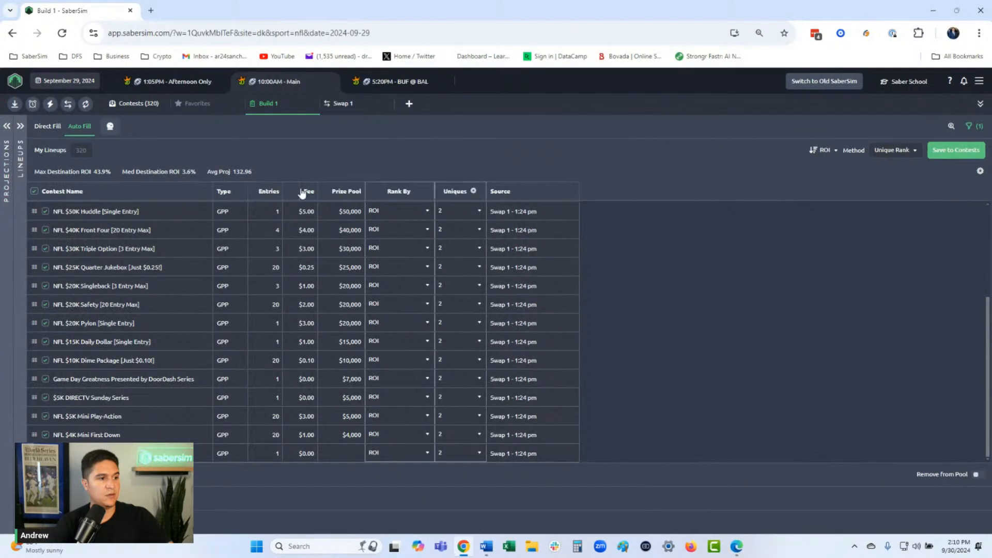
left_click(277, 196)
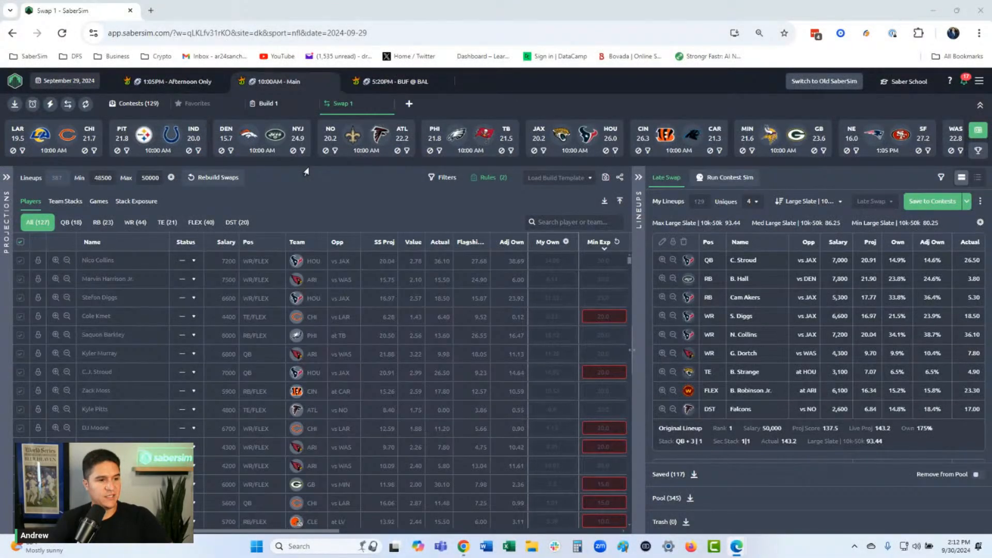
- Open the main slate's contests with the entered lineups alongside
left_click(138, 111)
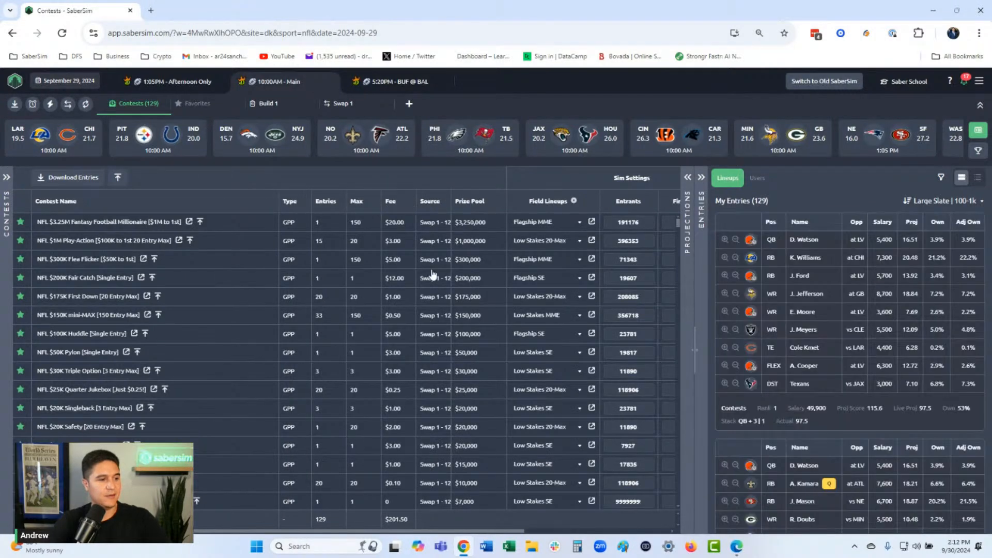
- Sort the main slate's contests by number of entries, with the most-entered contests first
scroll(438, 307, "down", 1)
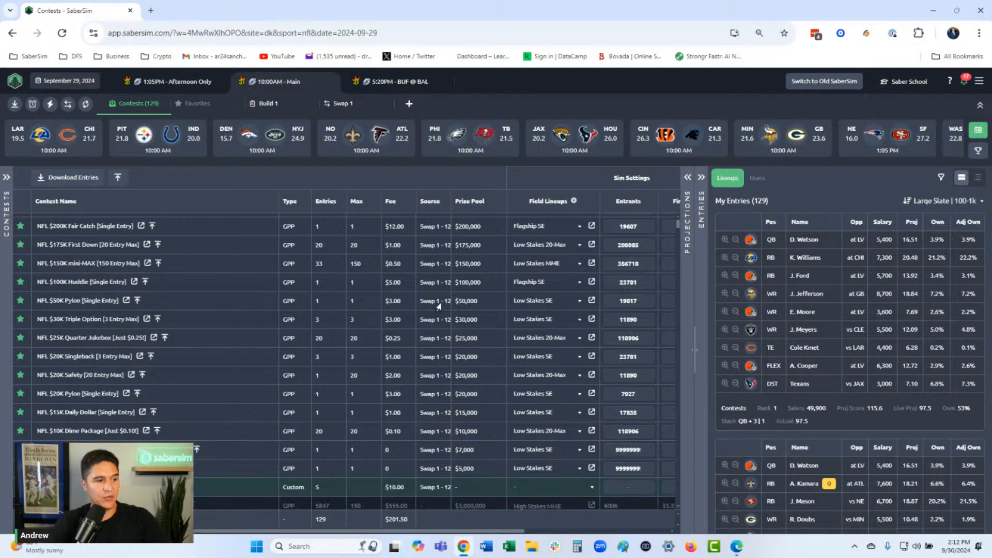
scroll(438, 307, "up", 1)
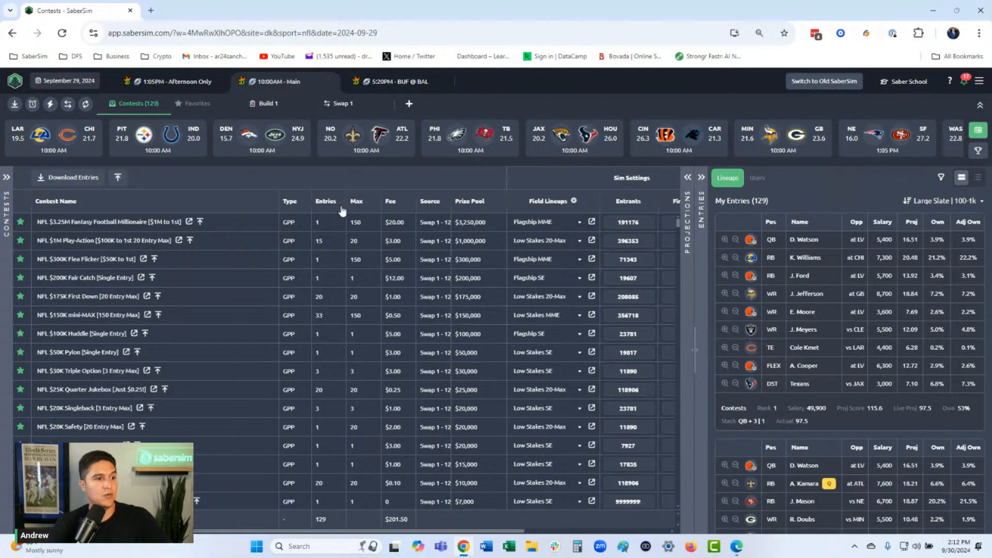
left_click(321, 210)
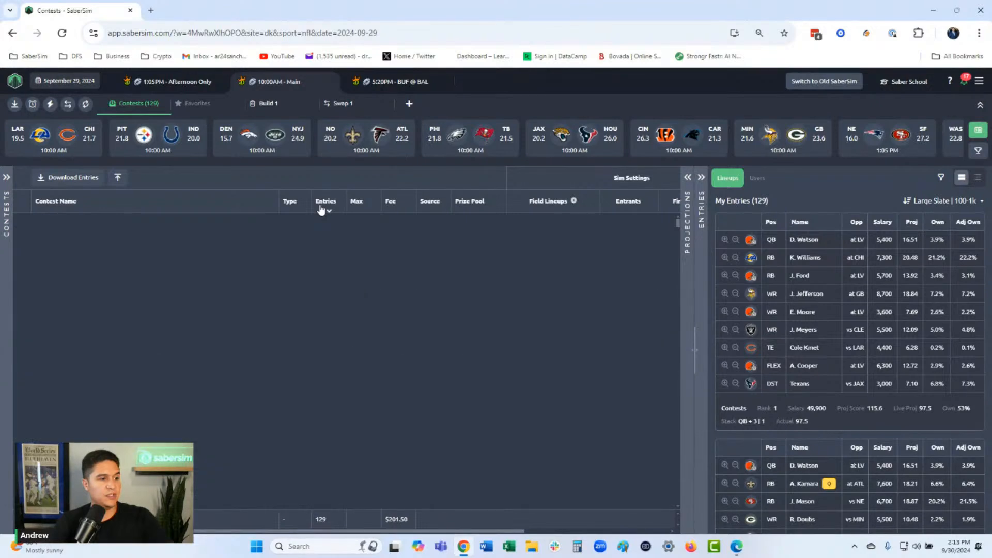
left_click(321, 209)
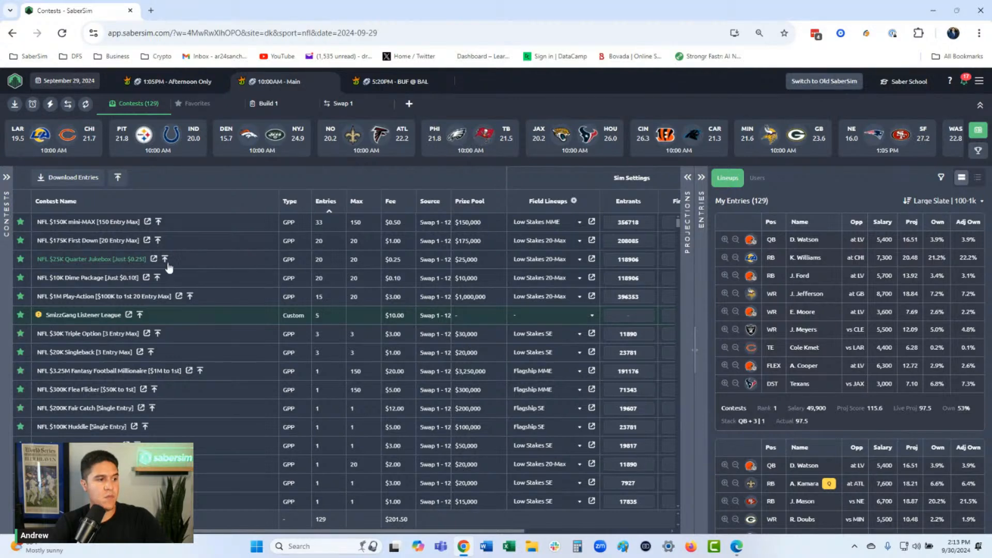
- Open the NFL $25K Quarter Jukebox contest's results per user, shown at full width
left_click(282, 269)
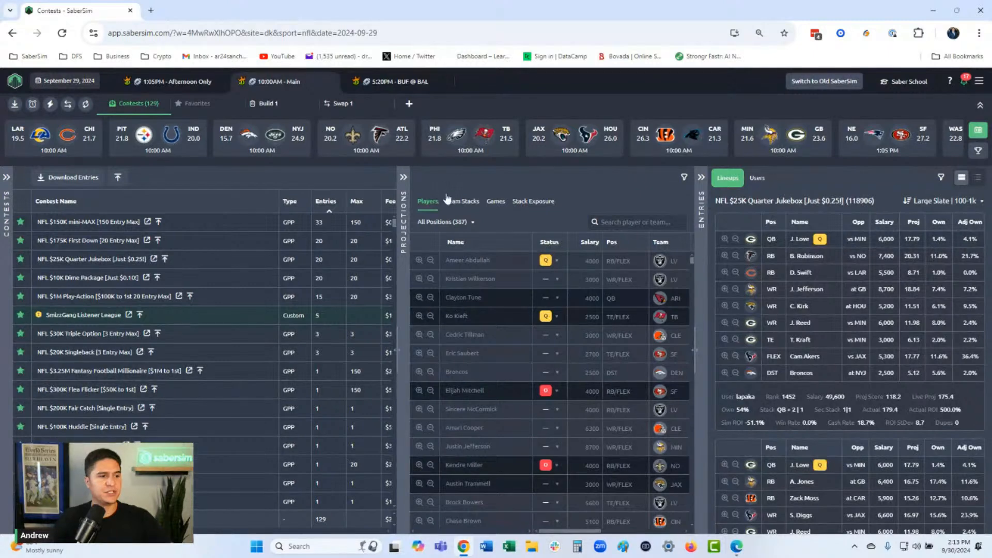
left_click(406, 186)
left_click(10, 190)
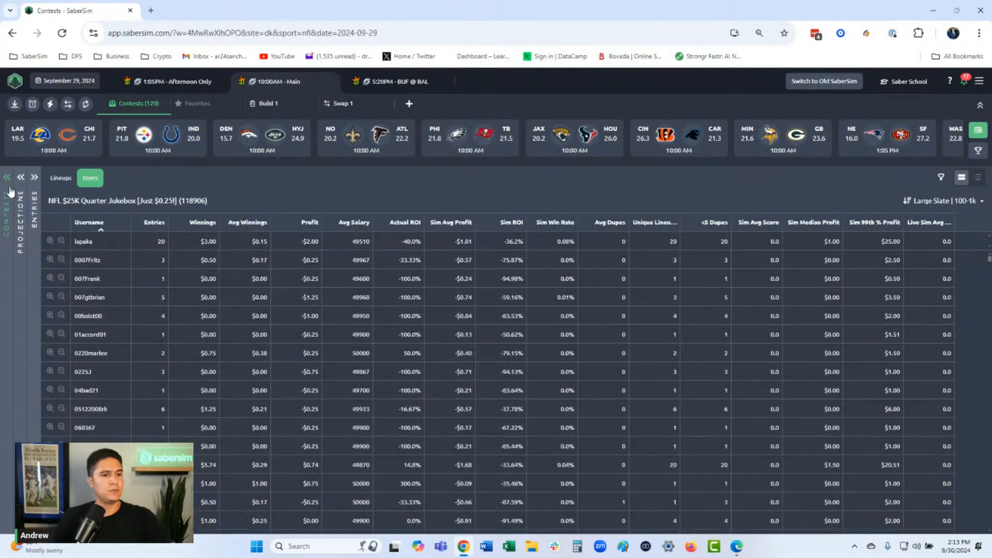
- Filter the Quarter Jukebox users to those with 20 entries and sort them by Sim ROI, highest first
left_click(148, 229)
type("20")
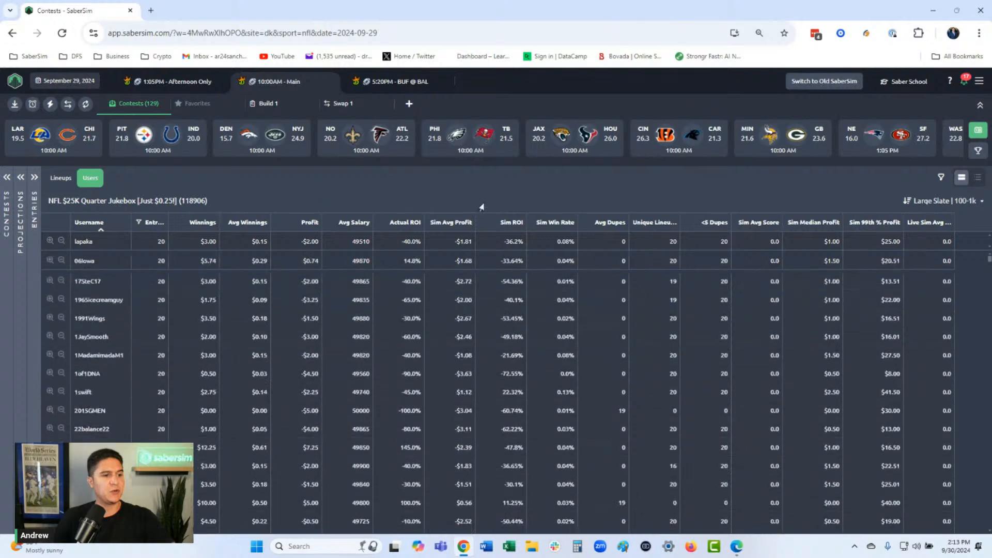
left_click(518, 227)
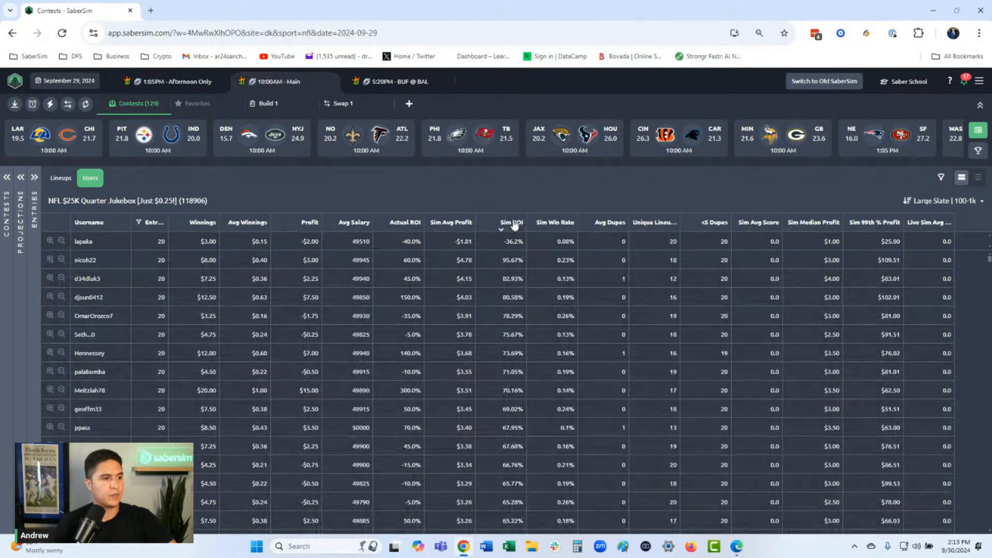
- Review the per-user results of the NFL $10K Dime Package contest at full width, and return to the contest list
left_click(8, 179)
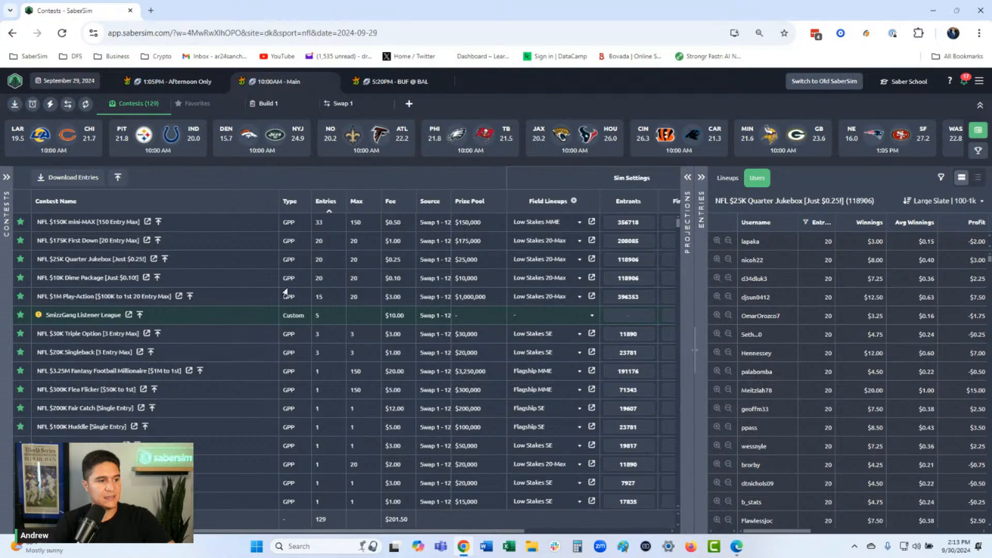
left_click(71, 282)
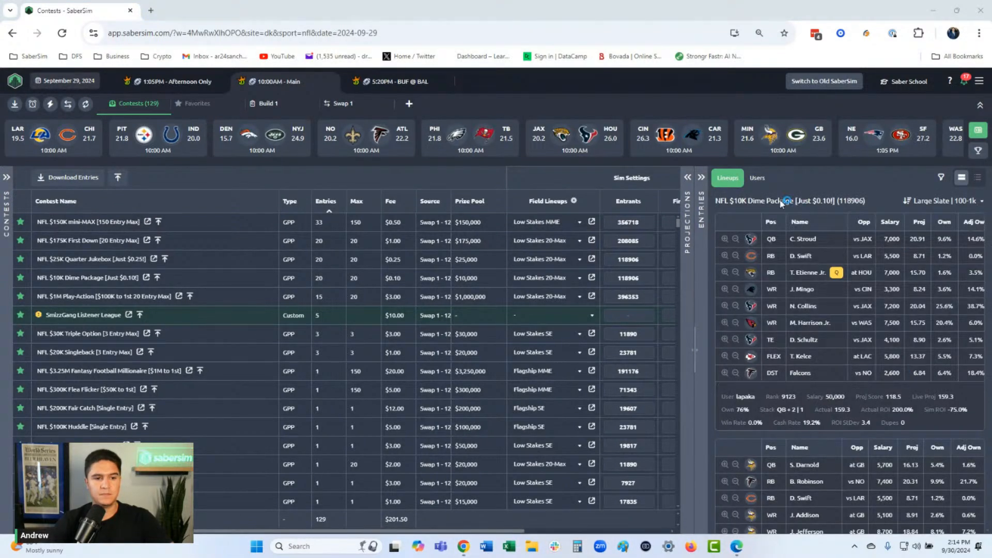
left_click(757, 178)
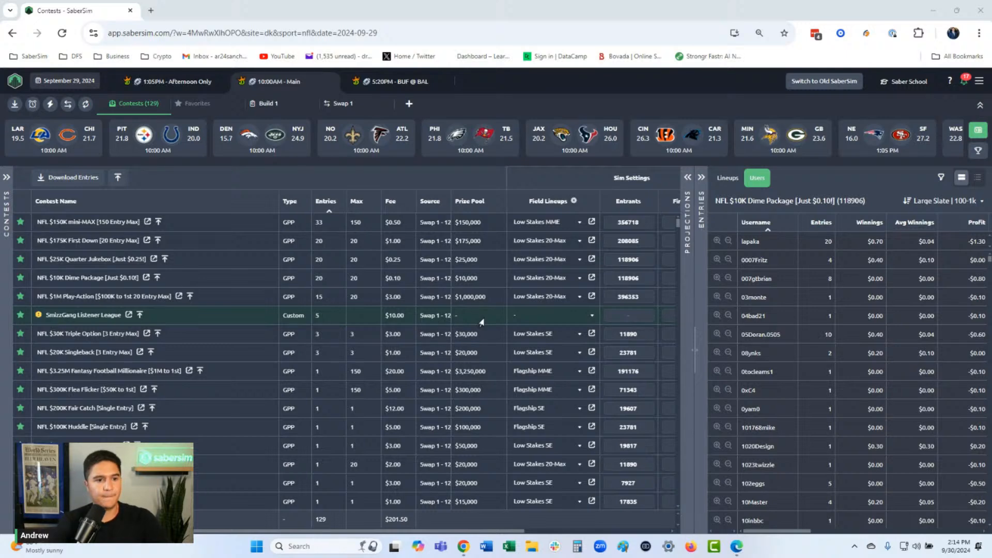
left_click(8, 179)
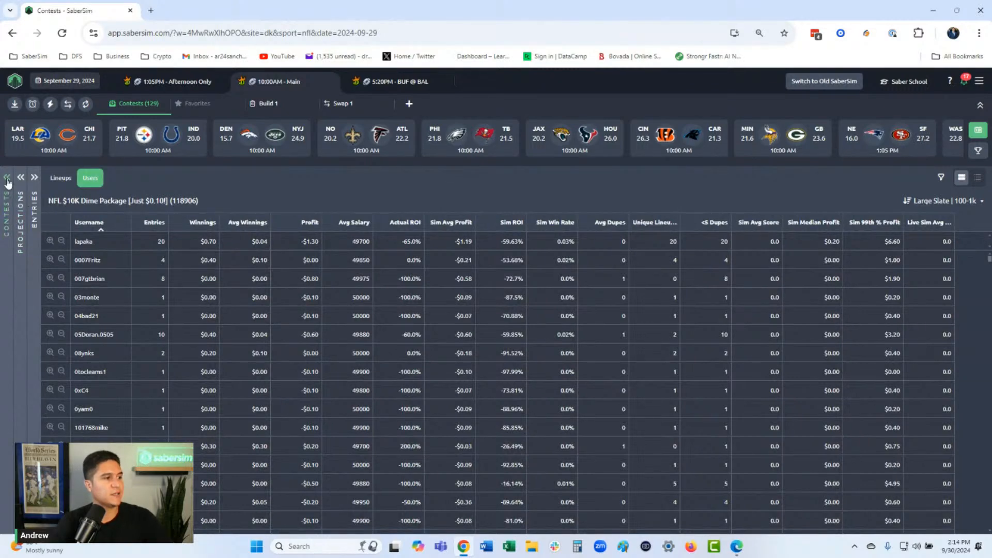
left_click(14, 199)
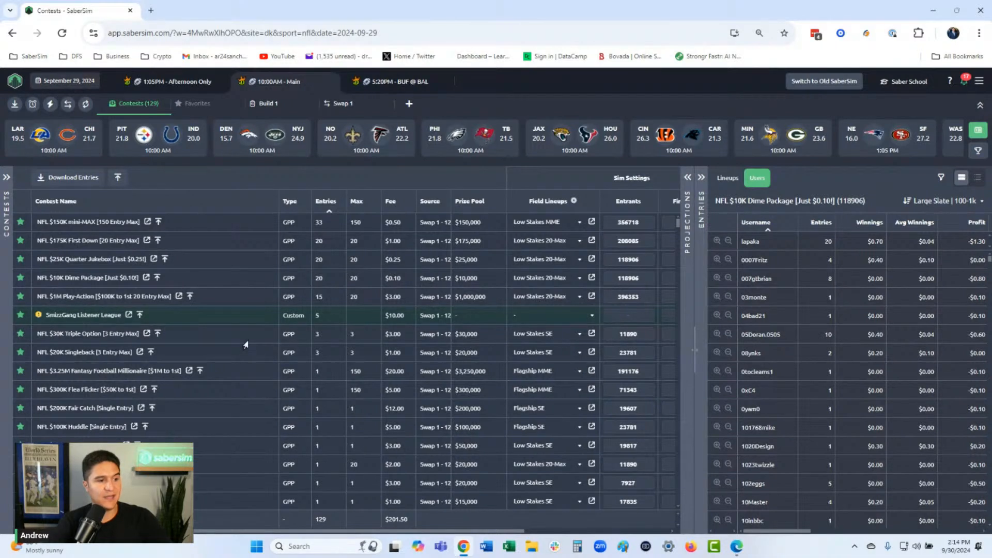
- Show the NFL $30K Triple Option contest's users with 3 entries, sorted by Sim ROI from highest
left_click(117, 335)
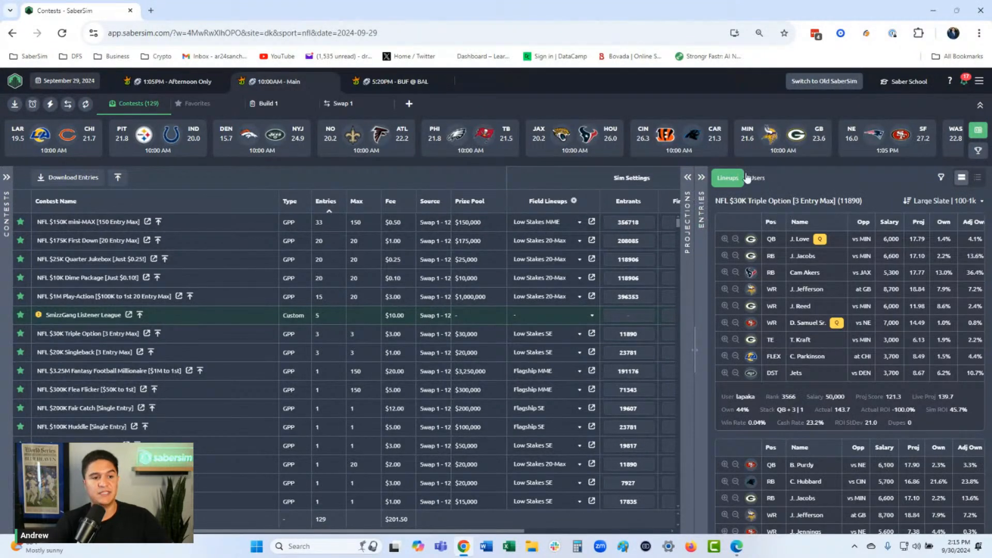
left_click(757, 184)
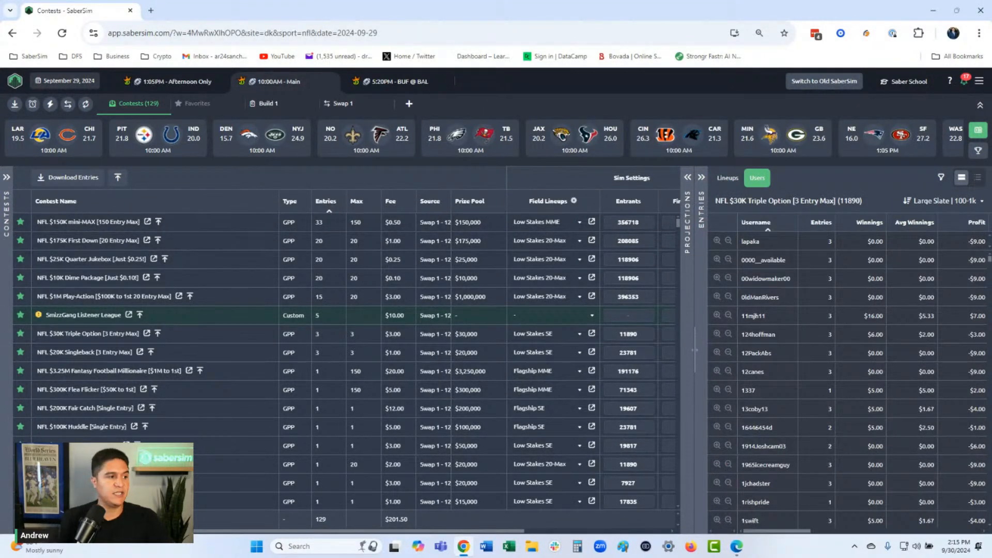
left_click(6, 177)
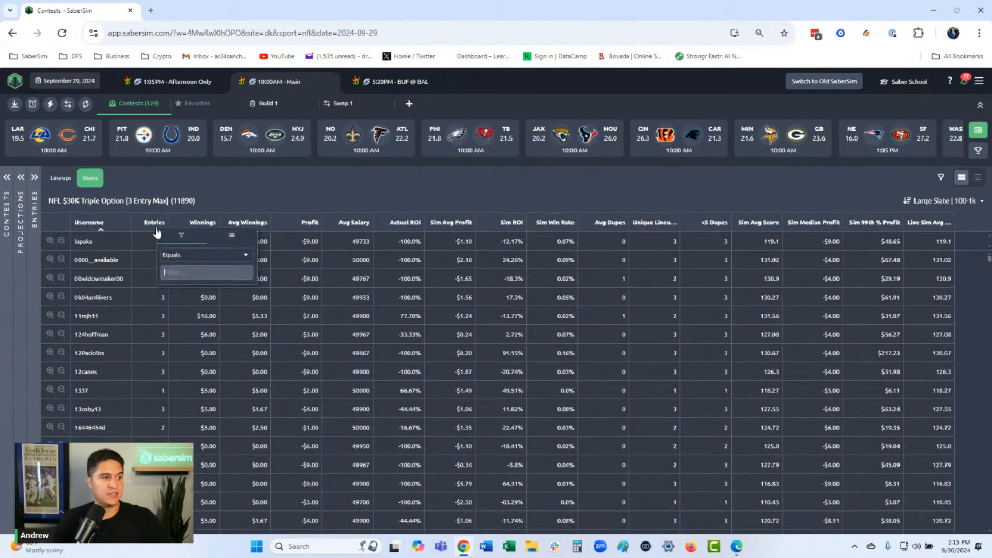
left_click(506, 227)
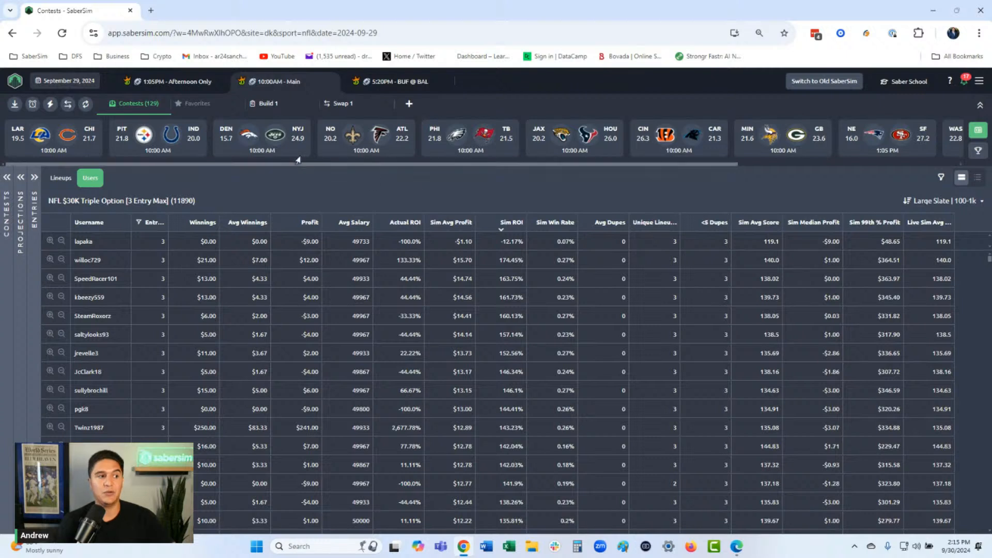
- Review Build 1's correlation and sim diversity settings and its Advanced Stack #1 rule, leaving the rule unsaved
left_click(276, 112)
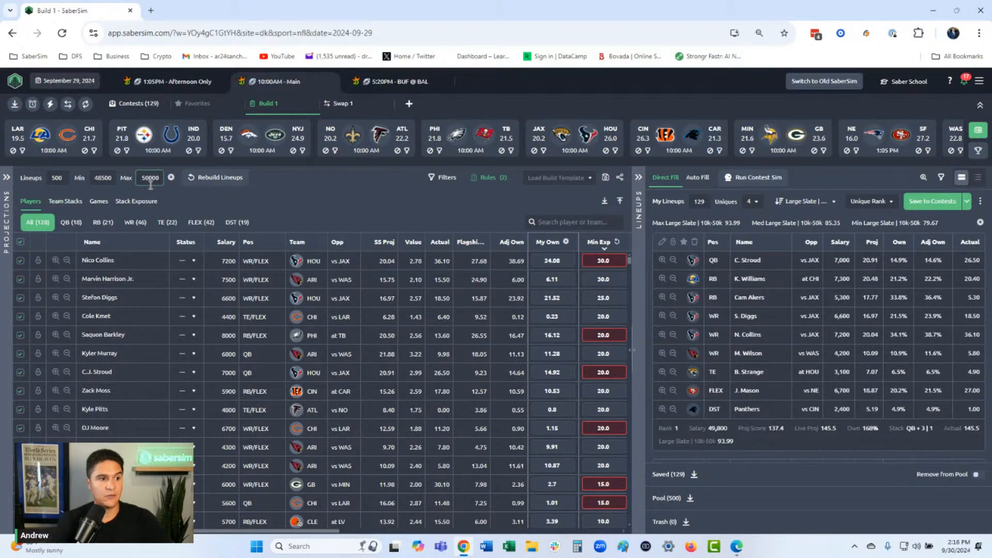
left_click(171, 177)
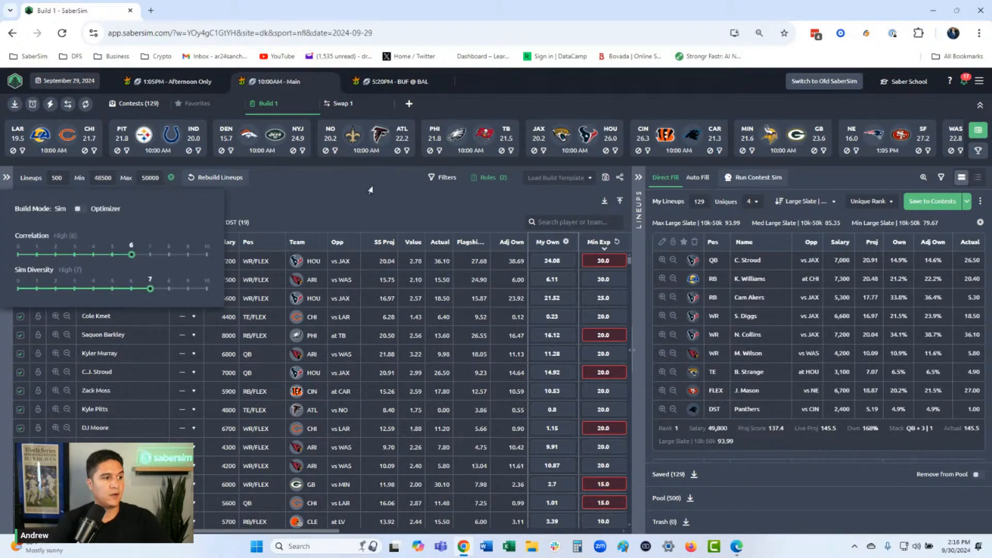
left_click(487, 178)
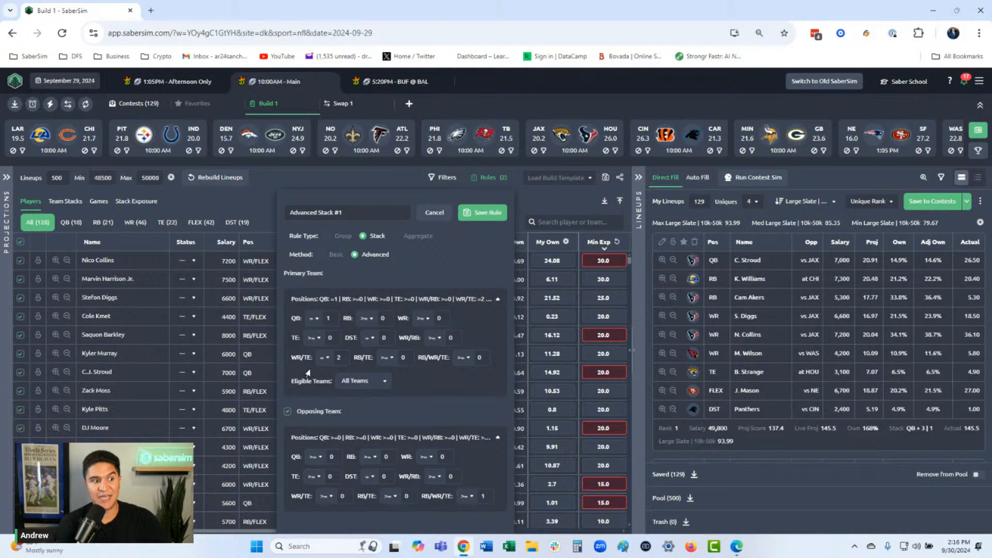
left_click(481, 496)
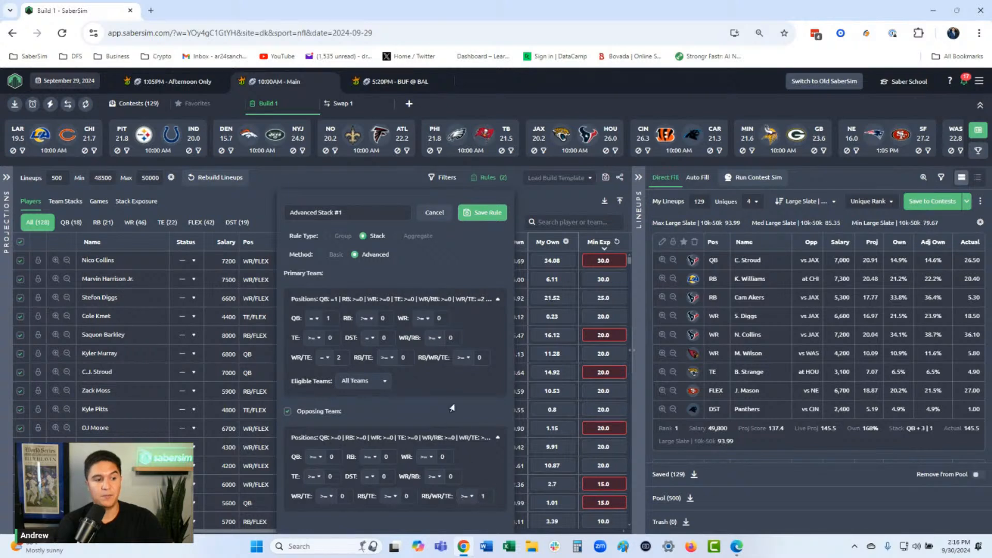
left_click(434, 212)
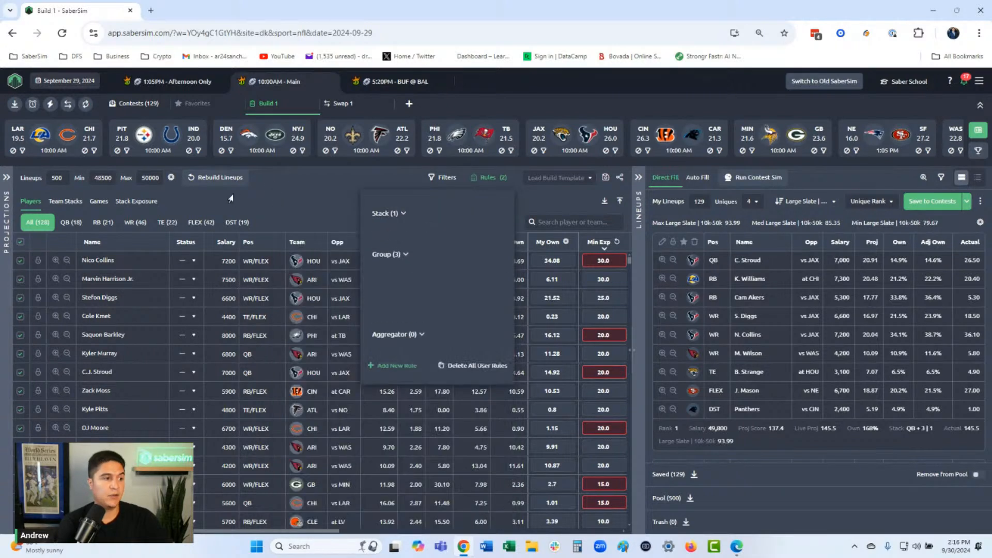
- Examine Build 1's primary stack exposure alongside the list of its rules
left_click(144, 205)
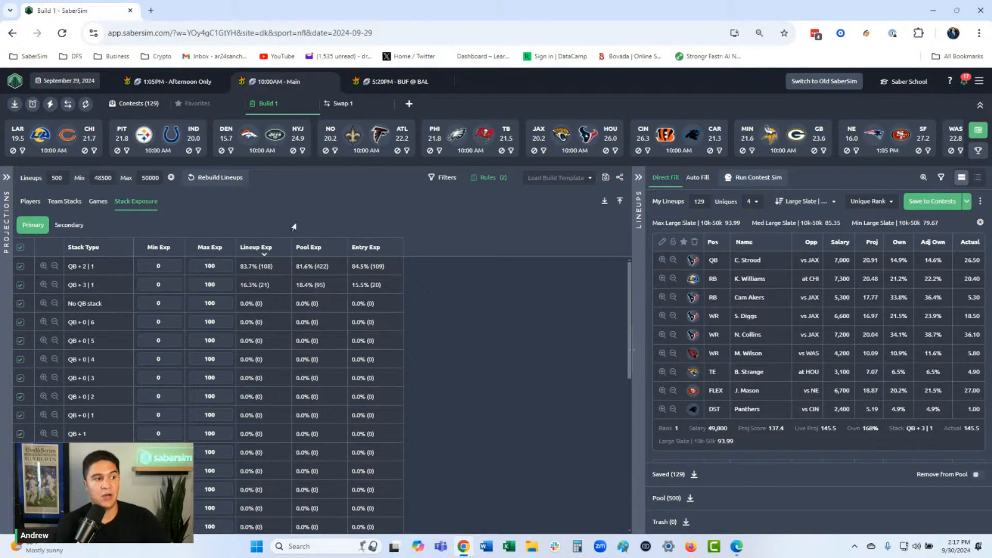
left_click(488, 178)
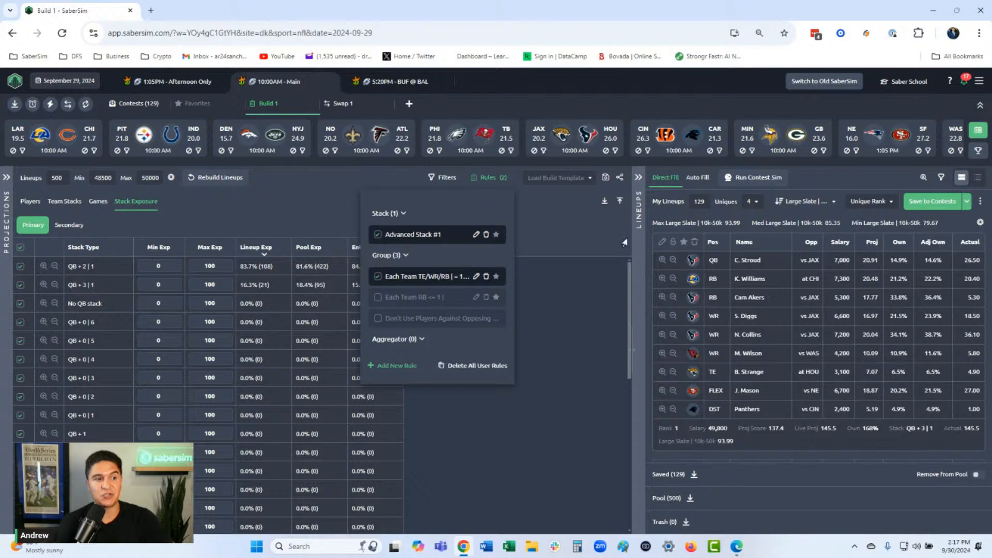
left_click(600, 222)
- Examine the Each Team TE/WR/RB group rule's conditions and close the rule without saving
left_click(504, 184)
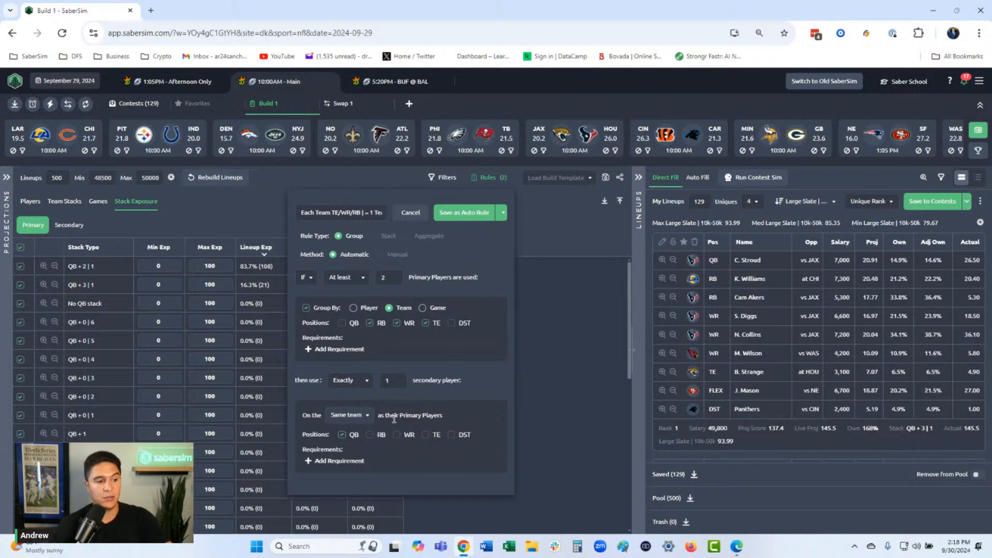
left_click(555, 276)
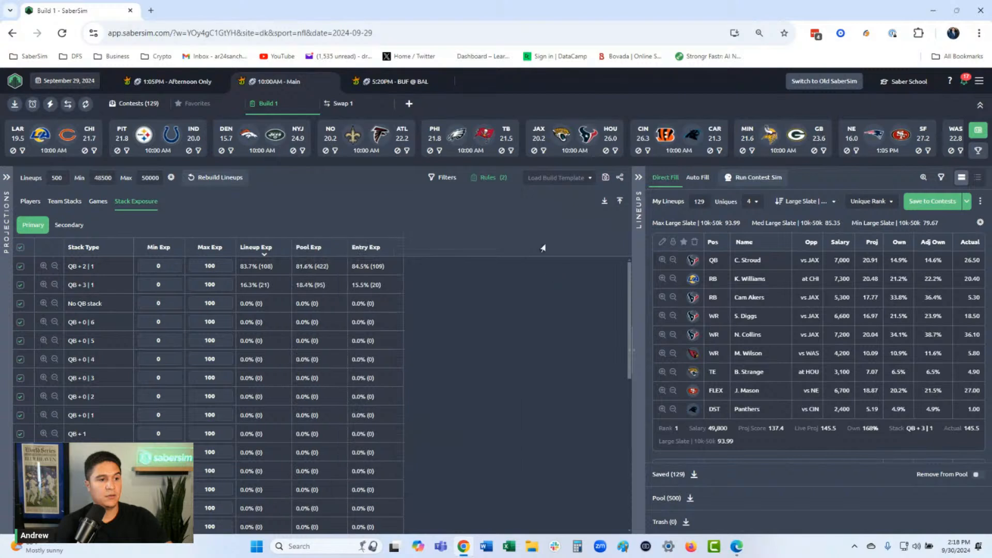
left_click(496, 178)
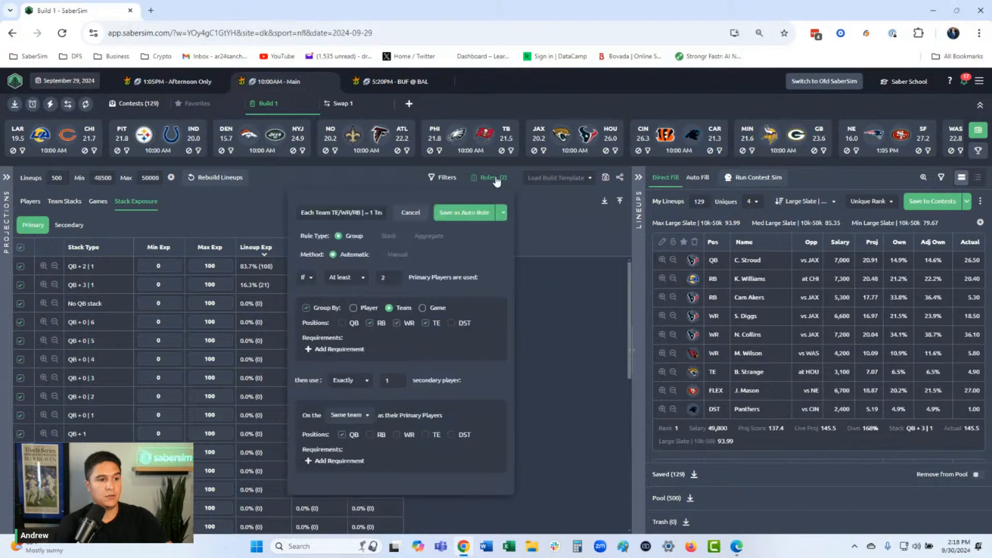
left_click(393, 217)
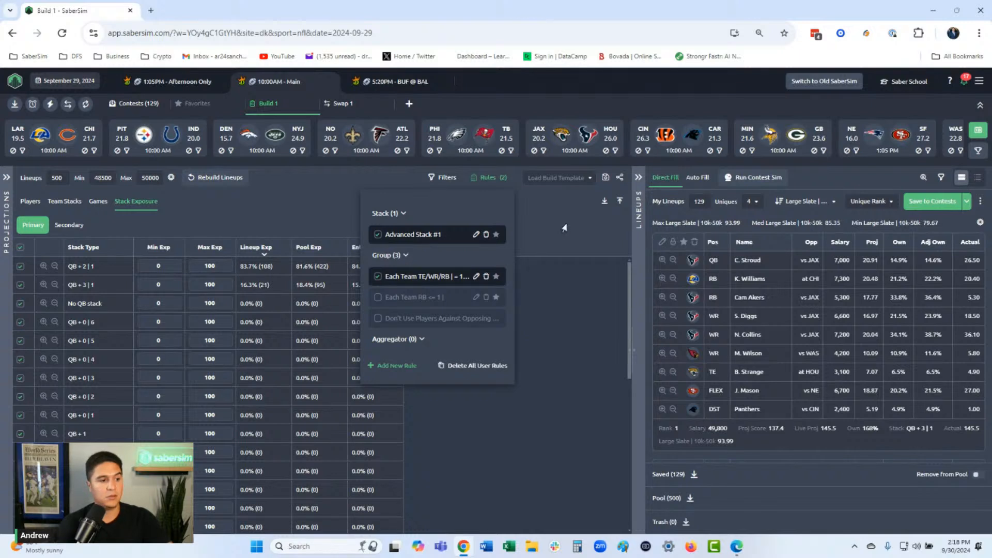
left_click(475, 279)
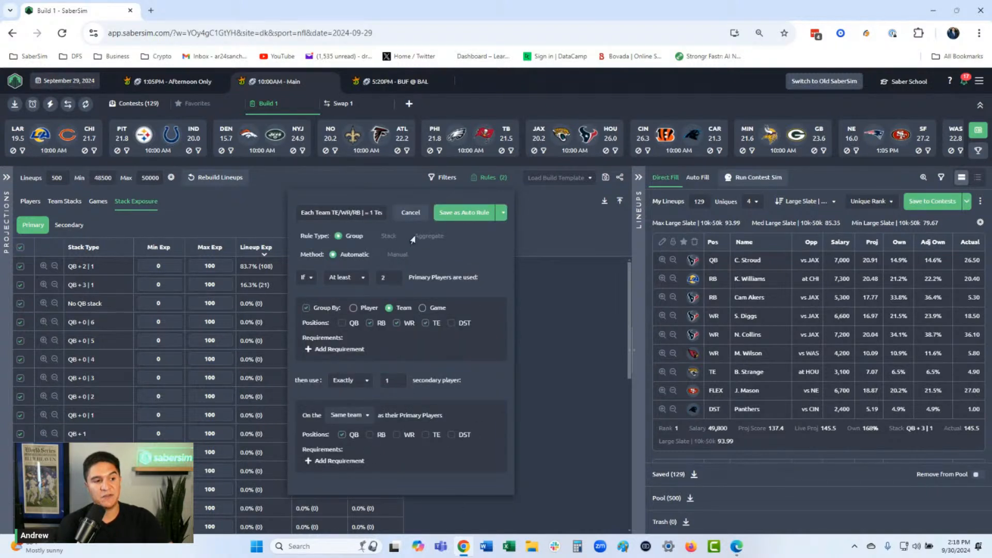
left_click(414, 215)
left_click(582, 229)
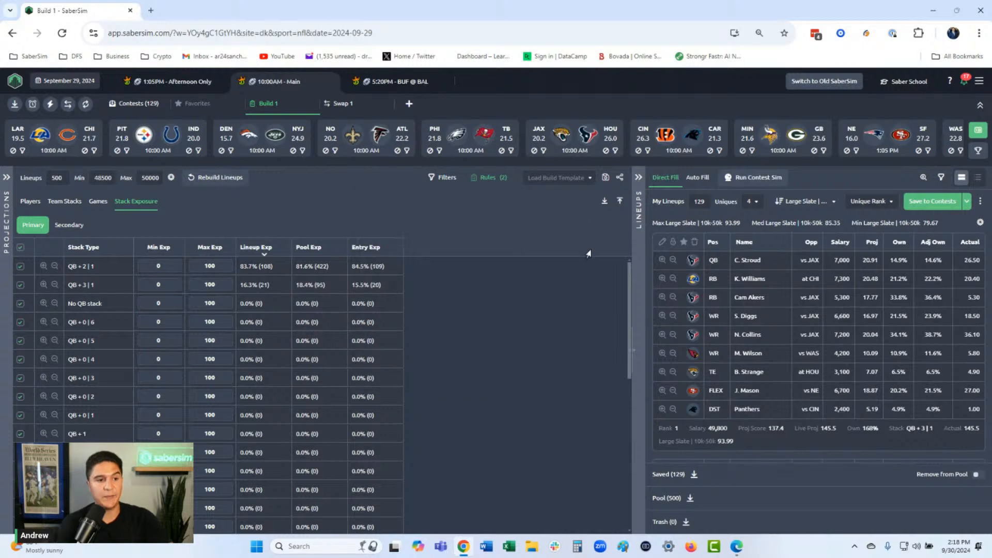
- Look through Build 1's exposures for all team stacks, and return to the player list
left_click(92, 202)
left_click(74, 202)
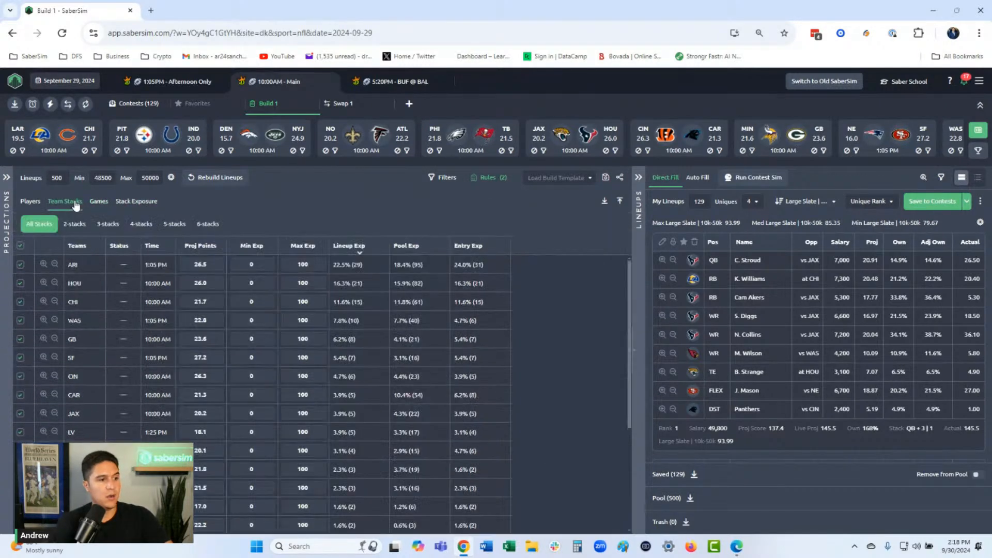
scroll(217, 352, "down", 3)
scroll(217, 352, "up", 3)
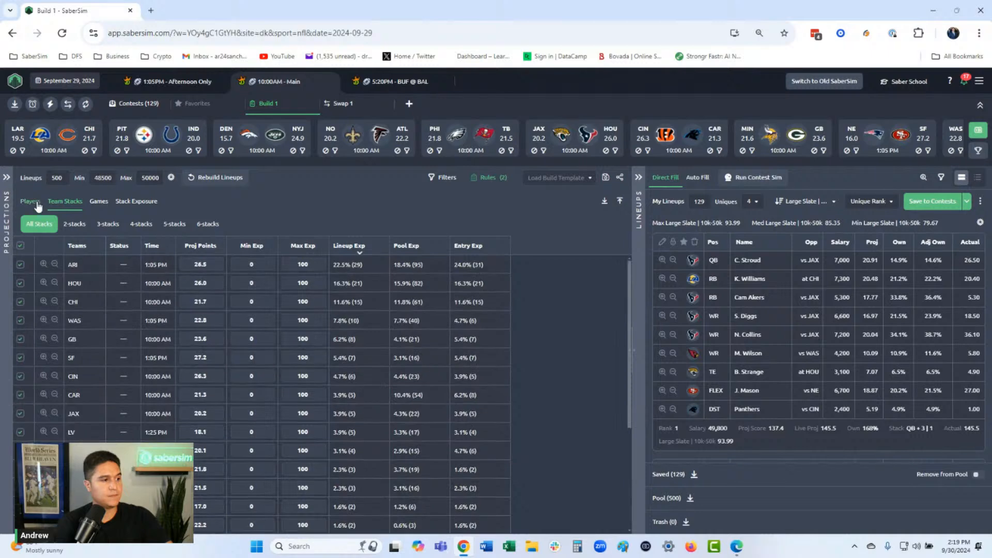
left_click(30, 202)
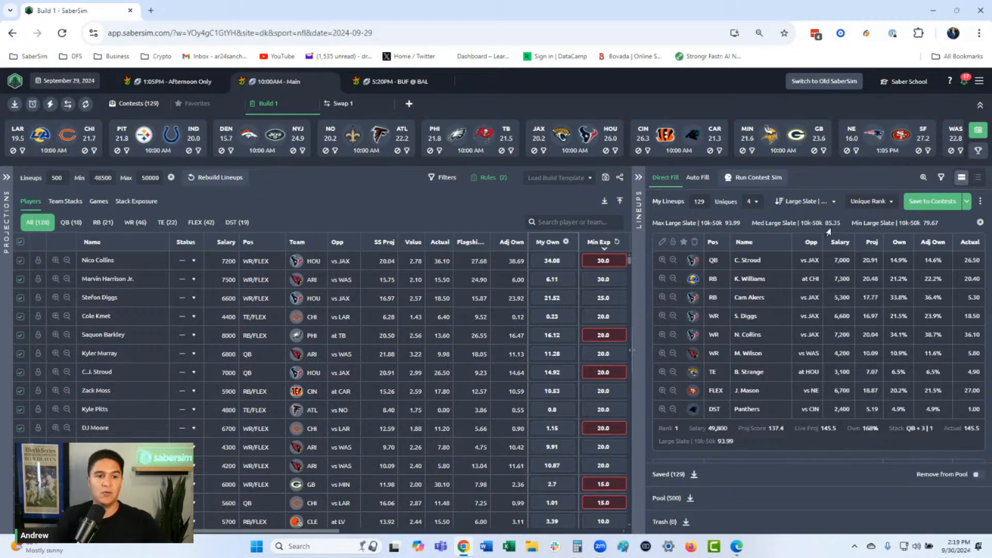
- Remove the Max, Median and Min Large Slate | 10k-50k entries from the lineups' aggregate metrics
left_click(975, 224)
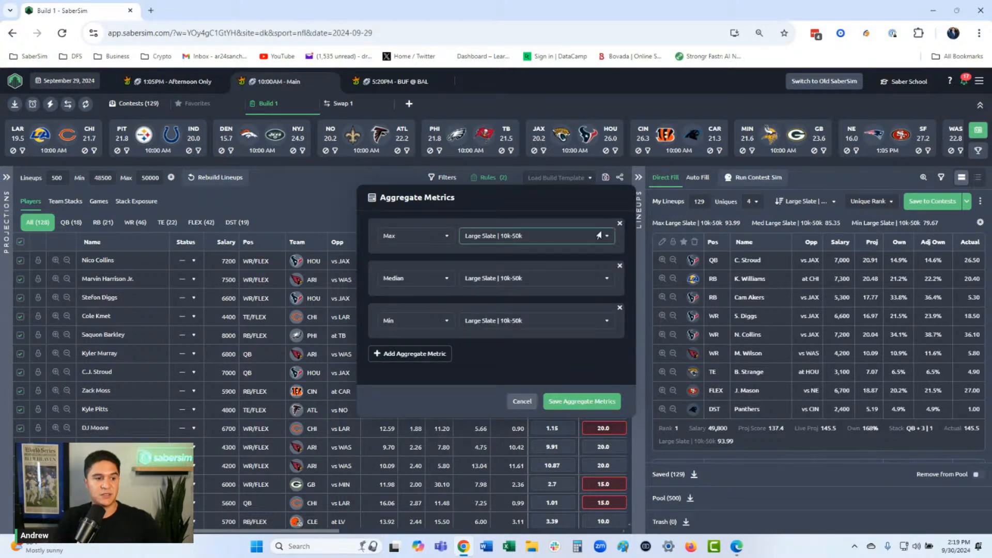
left_click(619, 224)
left_click(620, 223)
left_click(619, 223)
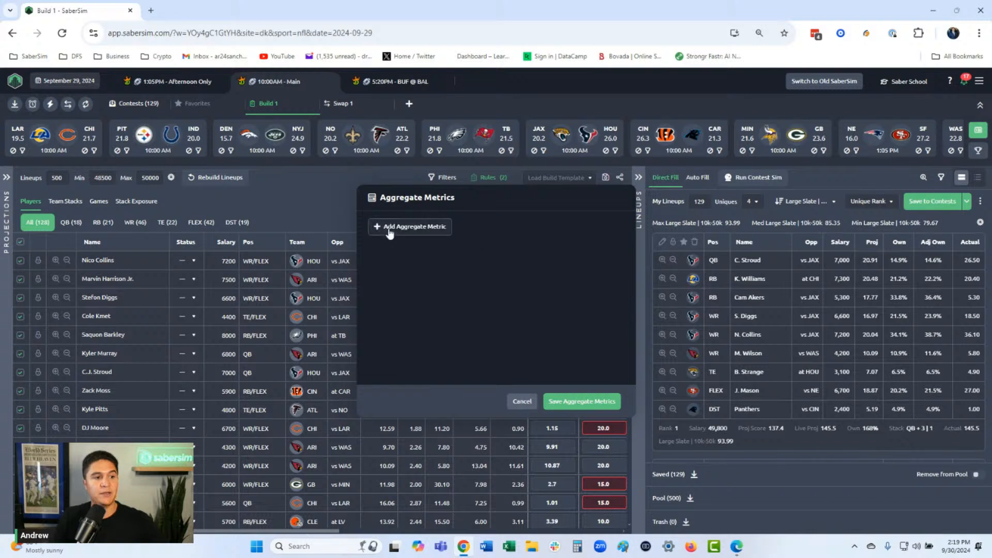
- Add an Average Proj Score metric to the lineups' aggregate metrics and save it
left_click(393, 228)
left_click(408, 236)
left_click(416, 257)
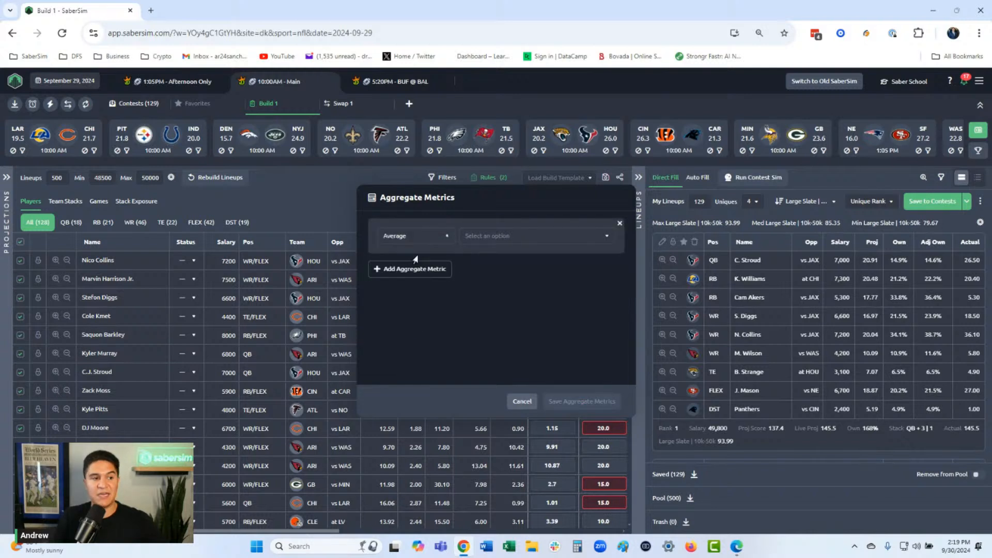
left_click(473, 242)
left_click(488, 311)
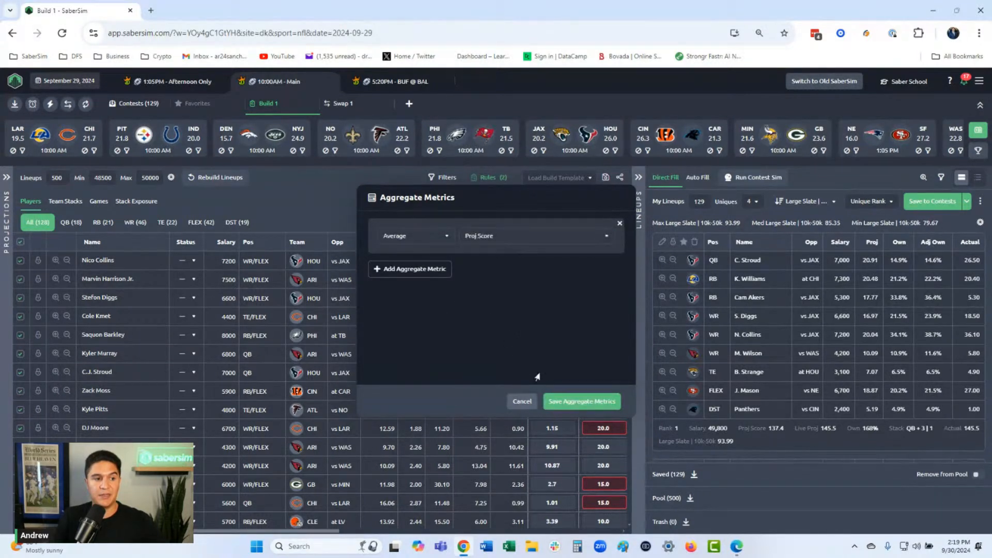
left_click(572, 402)
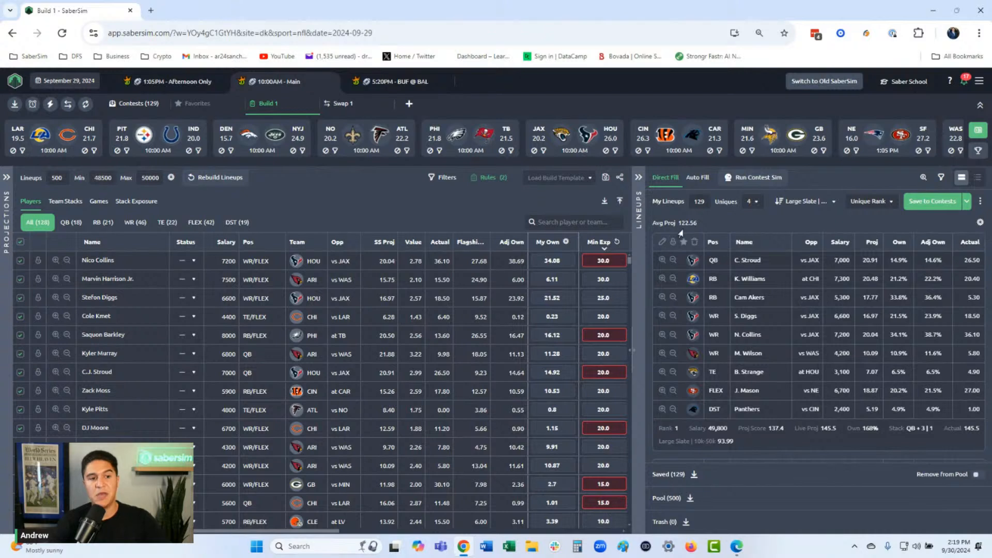
- Try the lineups' Uniques setting at 1 and at 2 to compare their average projections
left_click(751, 201)
left_click(754, 225)
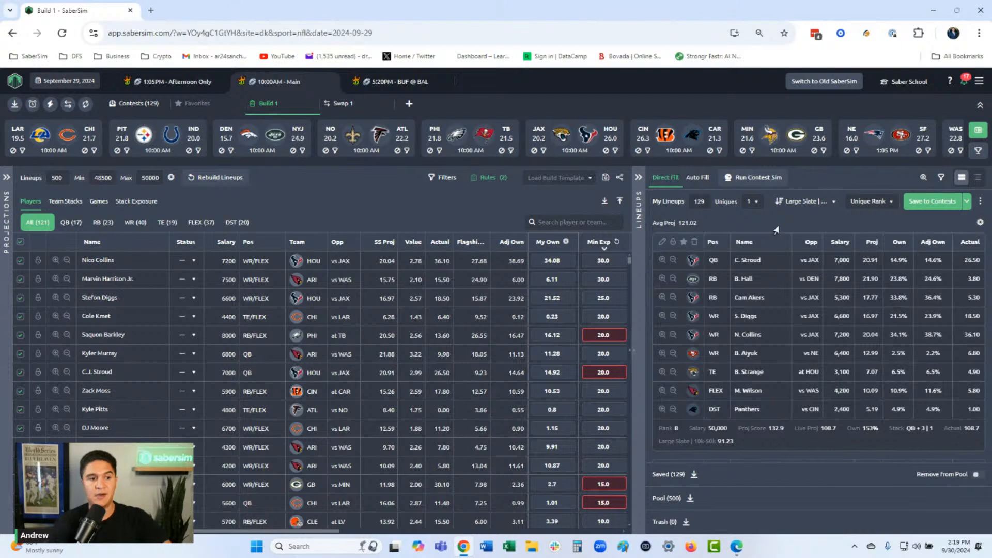
left_click(751, 201)
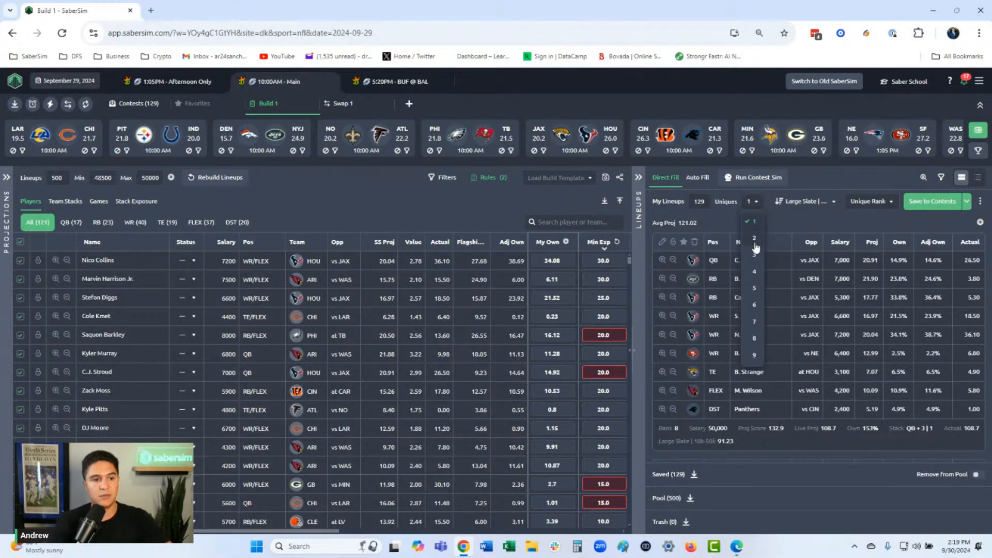
left_click(754, 224)
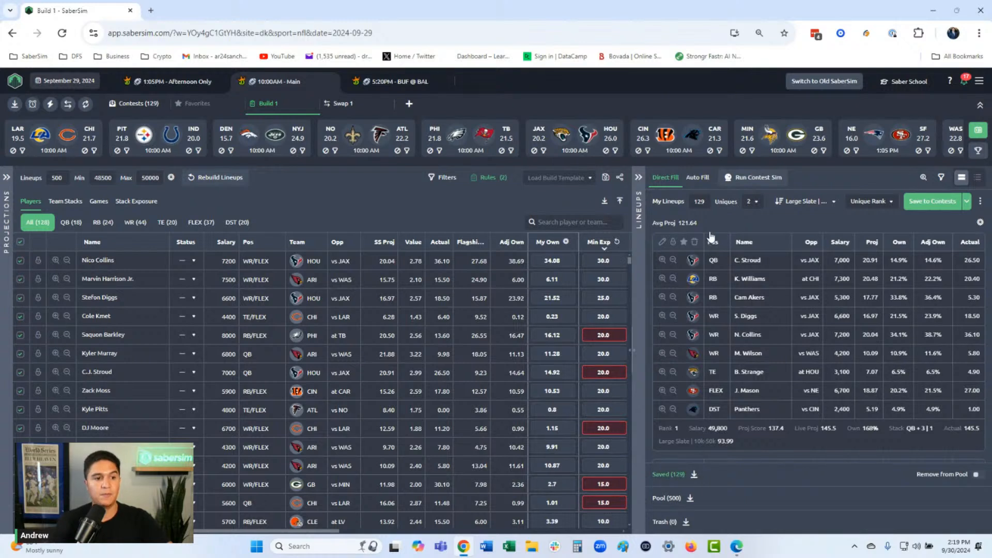
- Expand the saved lineups of Build 1 and clear all of them, confirming the removal
left_click(673, 478)
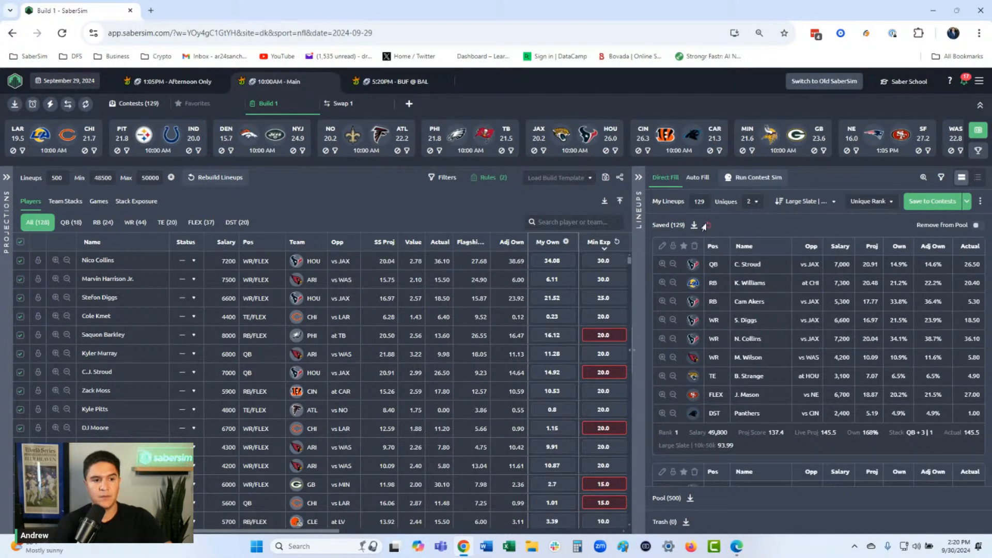
left_click(706, 225)
left_click(520, 326)
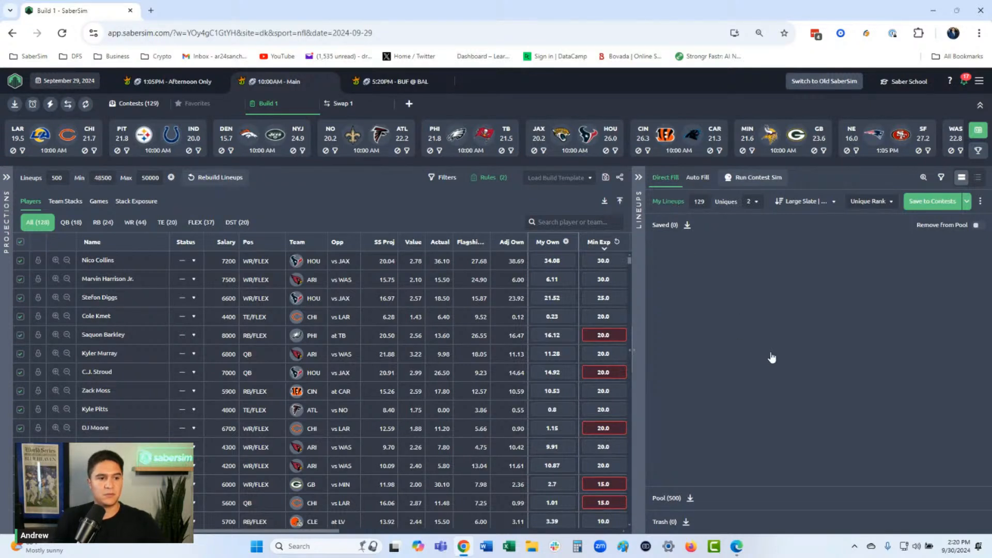
- Compare the lineups' average projection at Uniques values 3, 4 and 5, and set Uniques back to 1
left_click(759, 205)
left_click(753, 260)
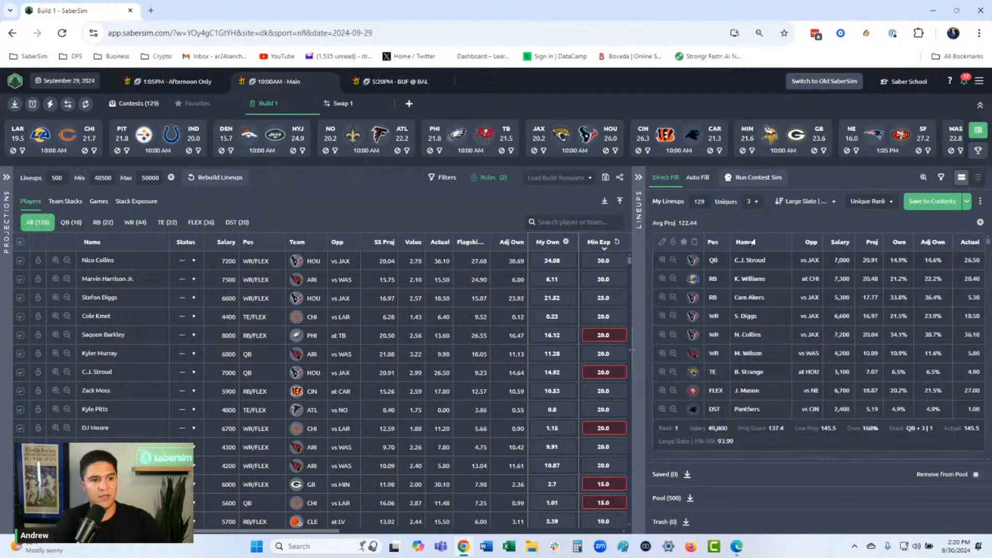
left_click(755, 202)
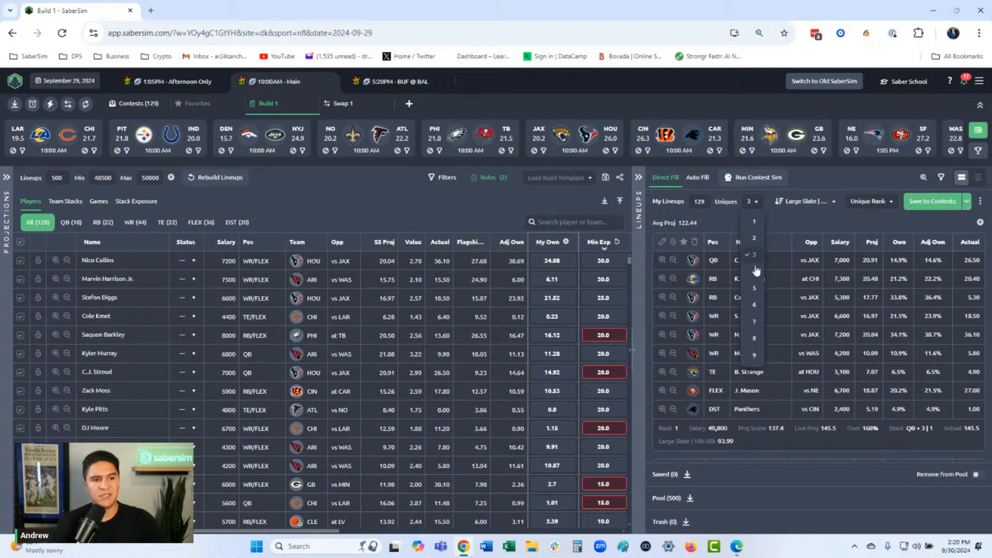
left_click(755, 271)
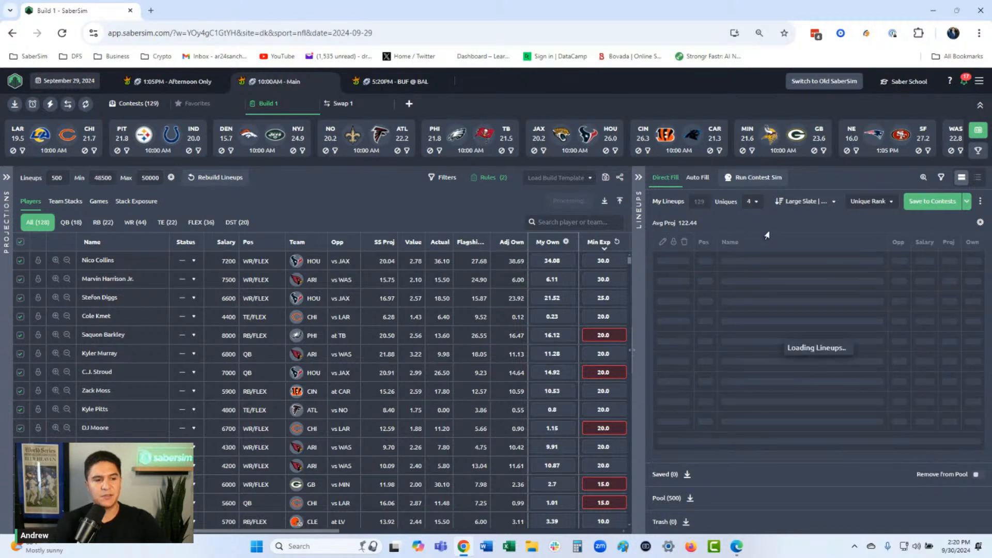
left_click(752, 202)
left_click(753, 288)
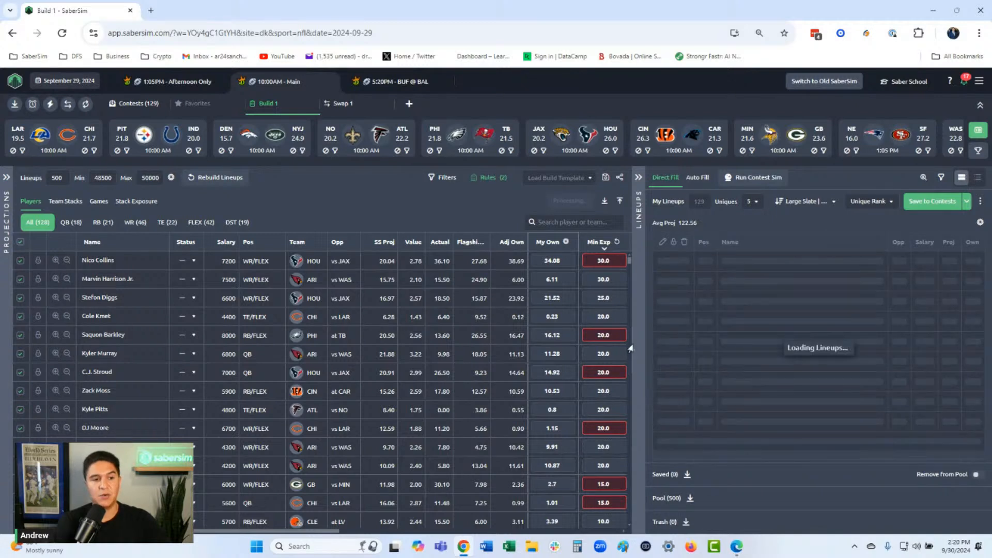
left_click(752, 202)
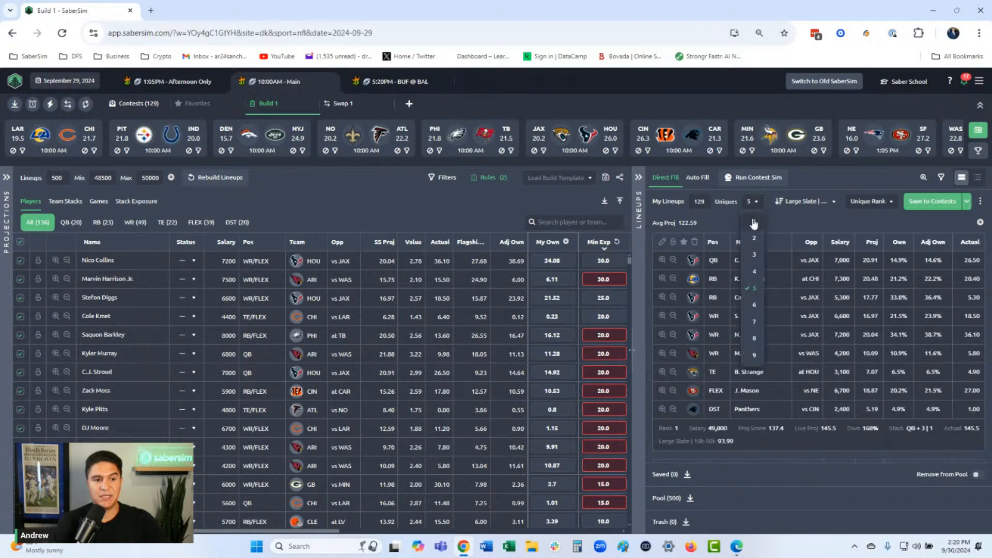
left_click(754, 222)
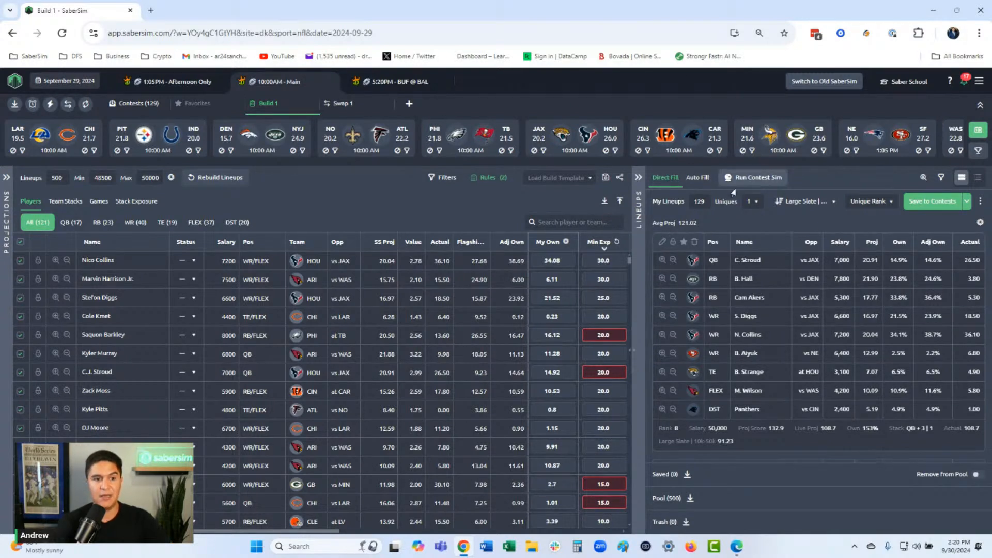
- Collapse the lineups area and examine the players' minimum and maximum exposure settings
left_click(639, 178)
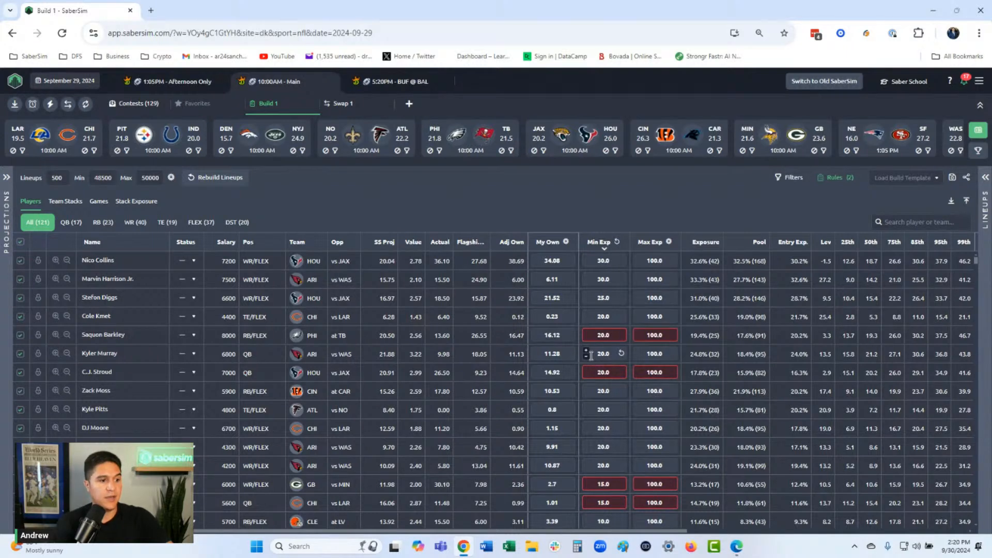
scroll(590, 355, "down", 5)
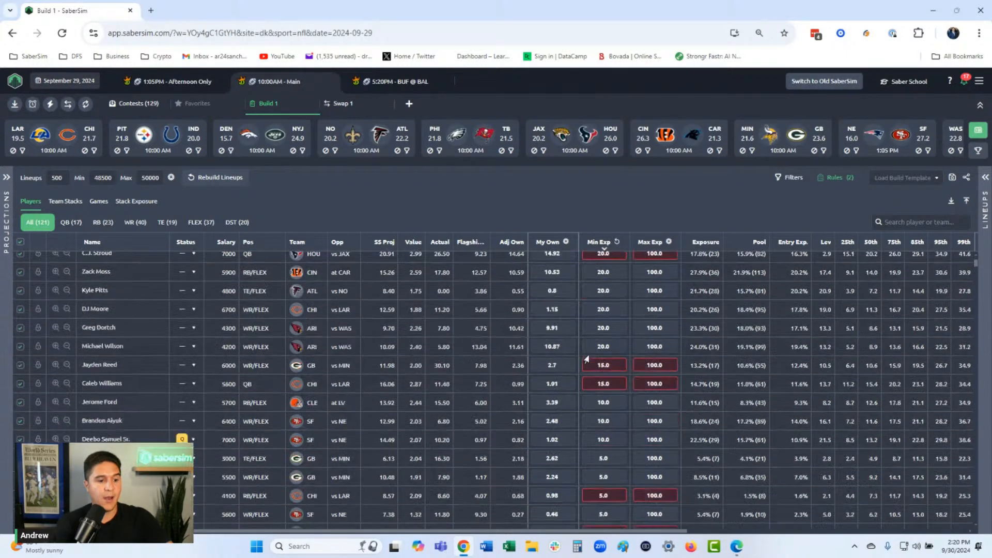
scroll(590, 355, "down", 3)
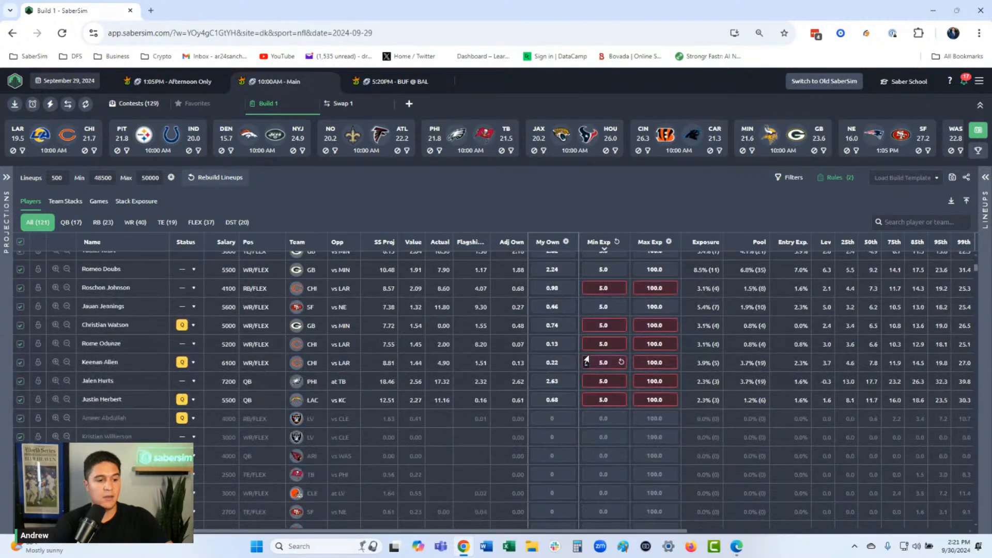
scroll(587, 357, "up", 8)
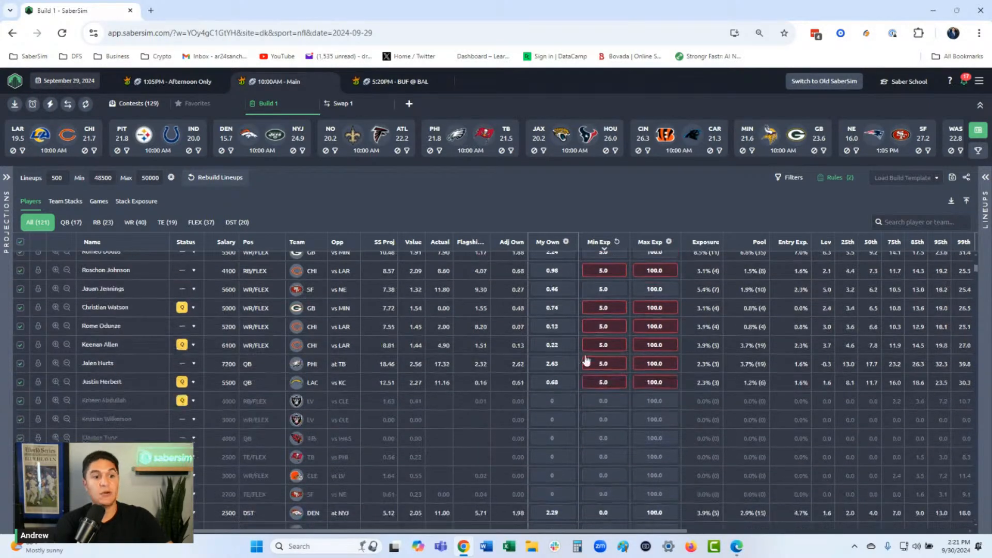
- Sort the players by exposure, highest first, and compare their exposures with the minimums set
left_click(711, 243)
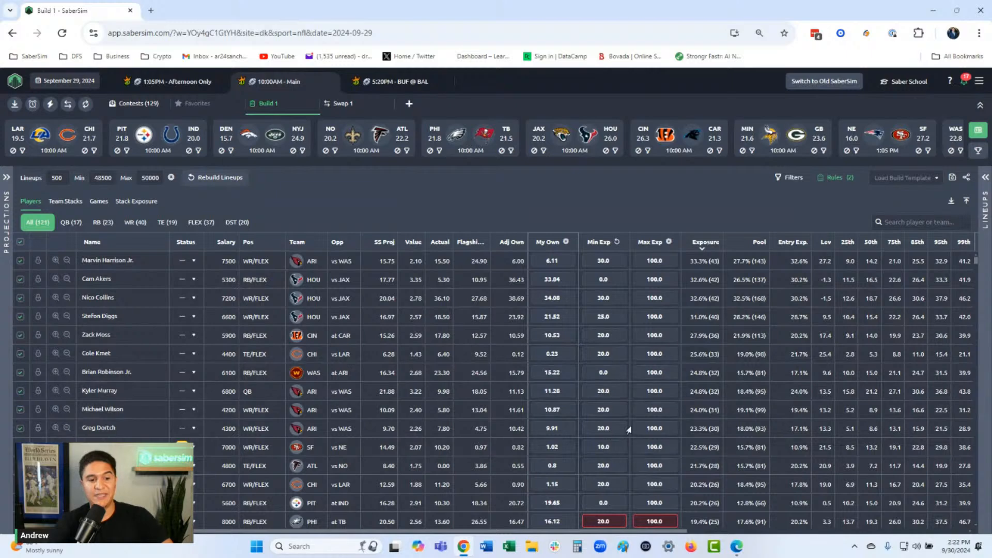
right_click(605, 466)
left_click(607, 214)
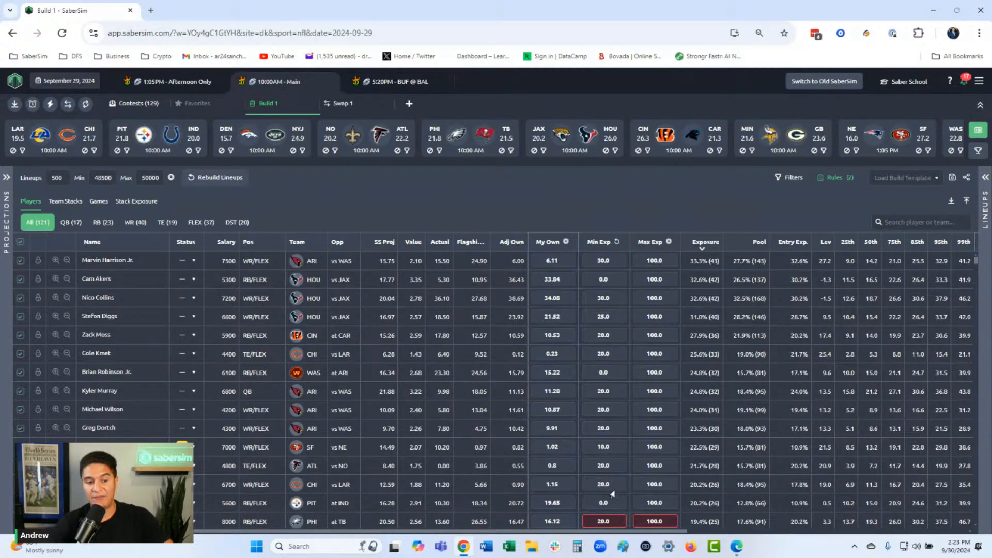
scroll(612, 494, "down", 3)
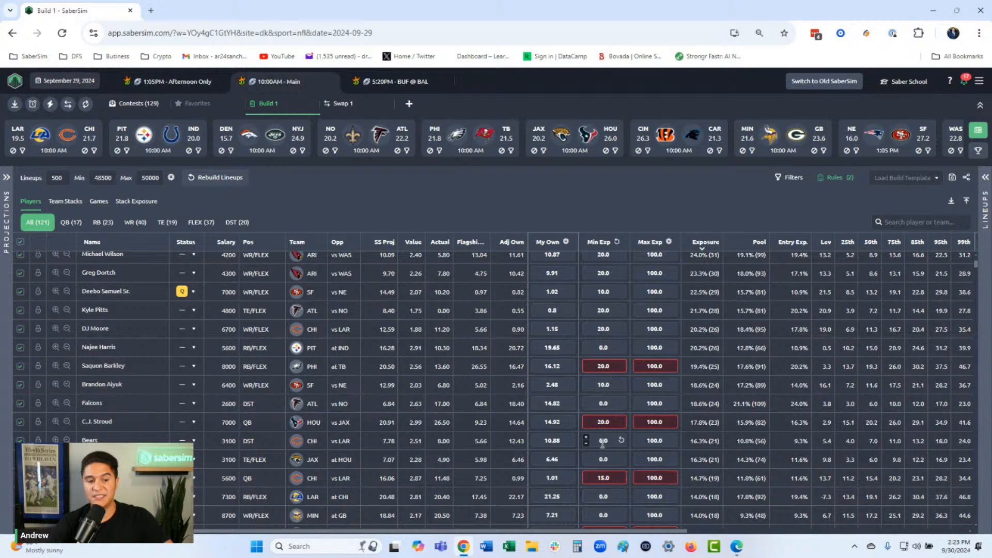
scroll(602, 445, "down", 3)
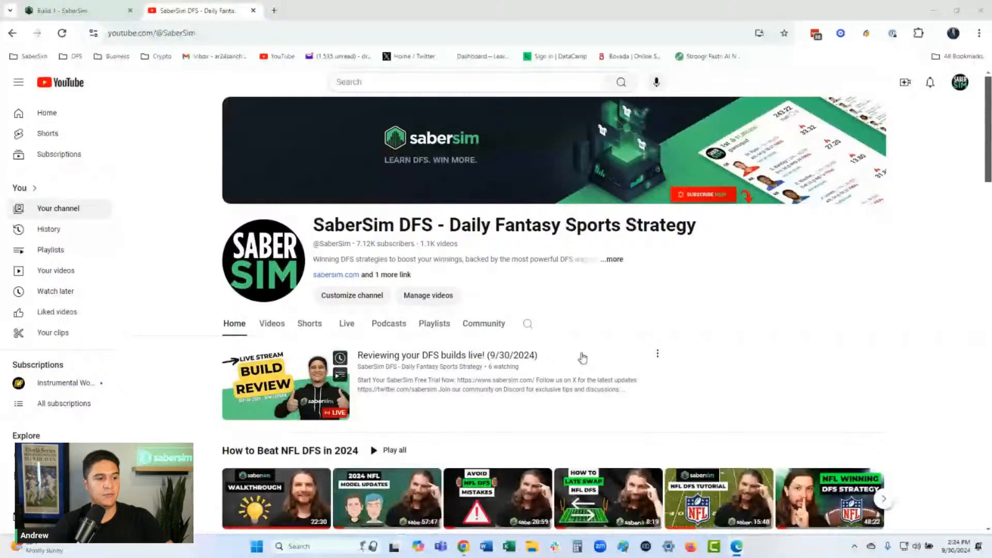
- Open the MilliMakers Series from the playlists of the SaberSim YouTube channel
scroll(582, 357, "down", 1)
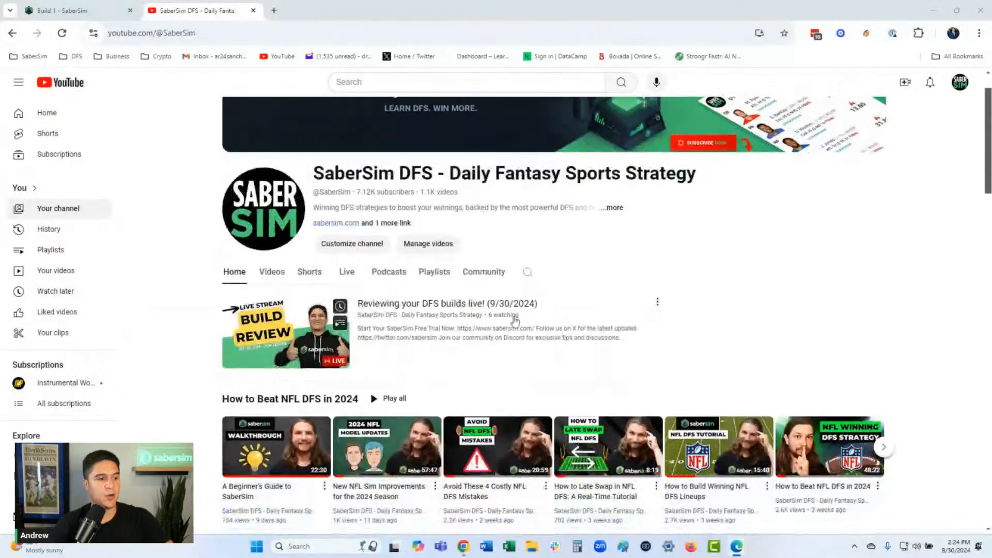
left_click(430, 279)
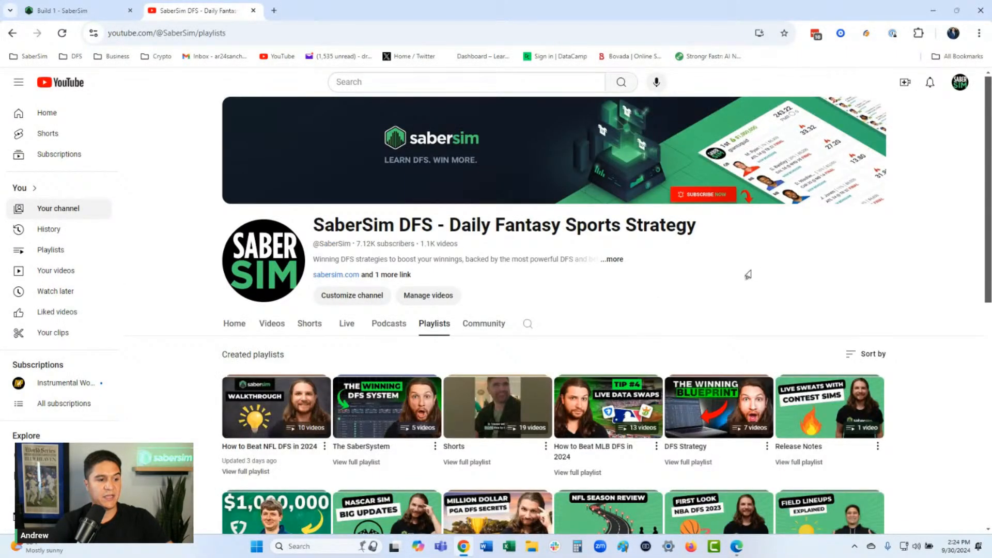
scroll(746, 275, "down", 1)
scroll(646, 321, "down", 3)
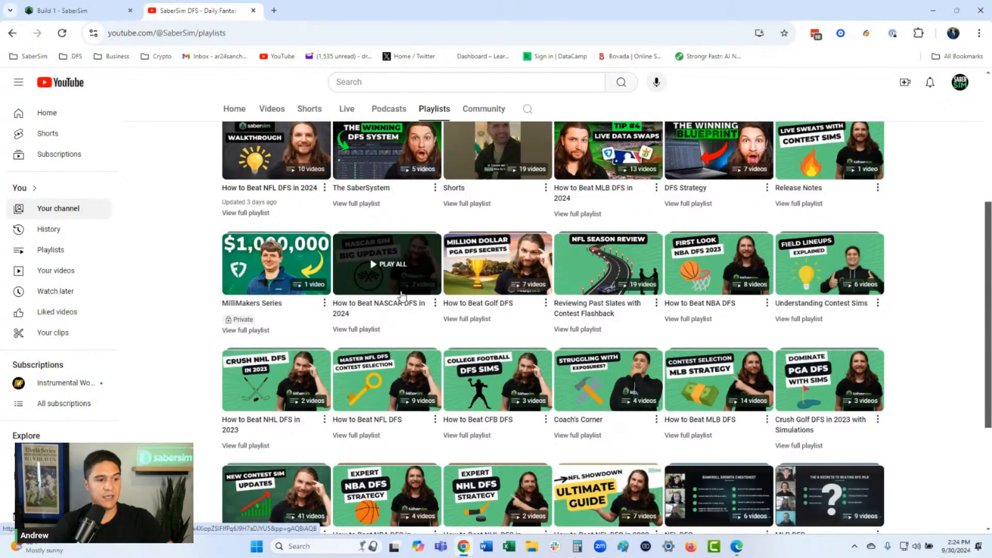
left_click(301, 268)
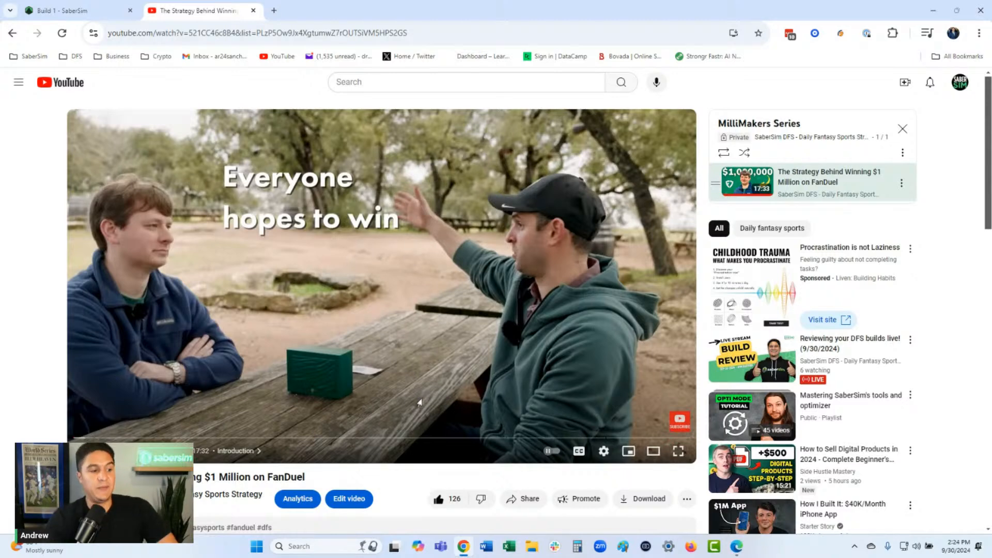
- Copy the link to the video The Strategy Behind Winning $1 Million on FanDuel, and close YouTube to return to Build 1's player list
scroll(419, 403, "down", 3)
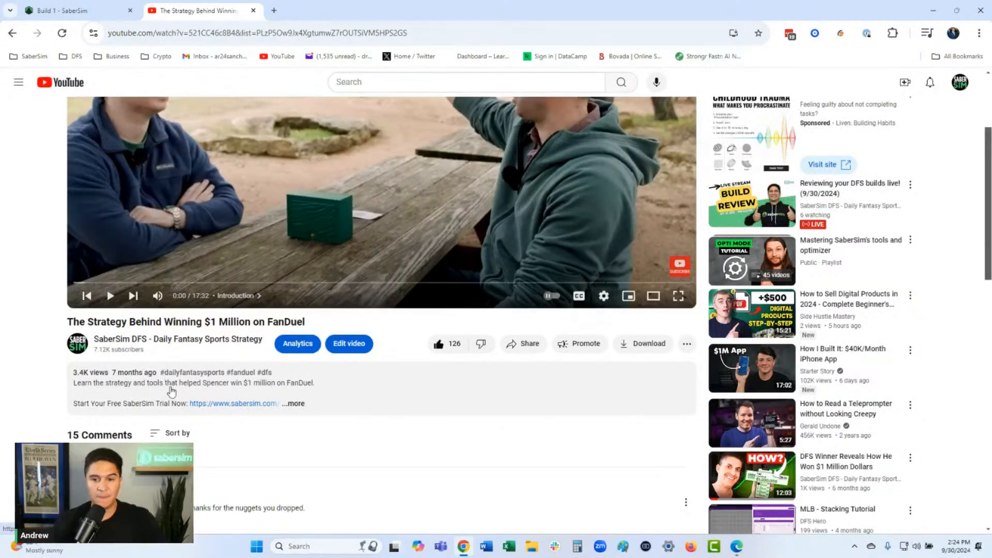
scroll(172, 393, "up", 3)
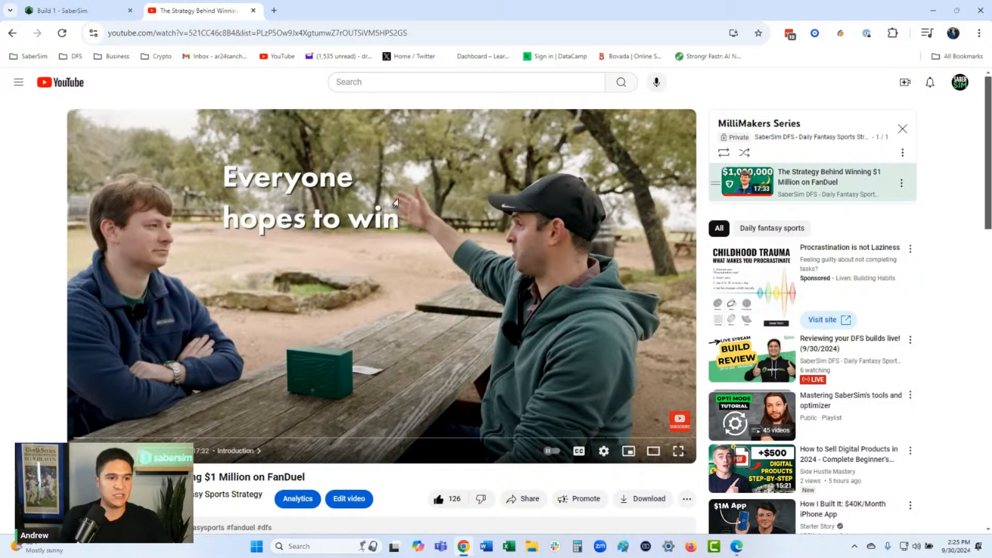
right_click(749, 183)
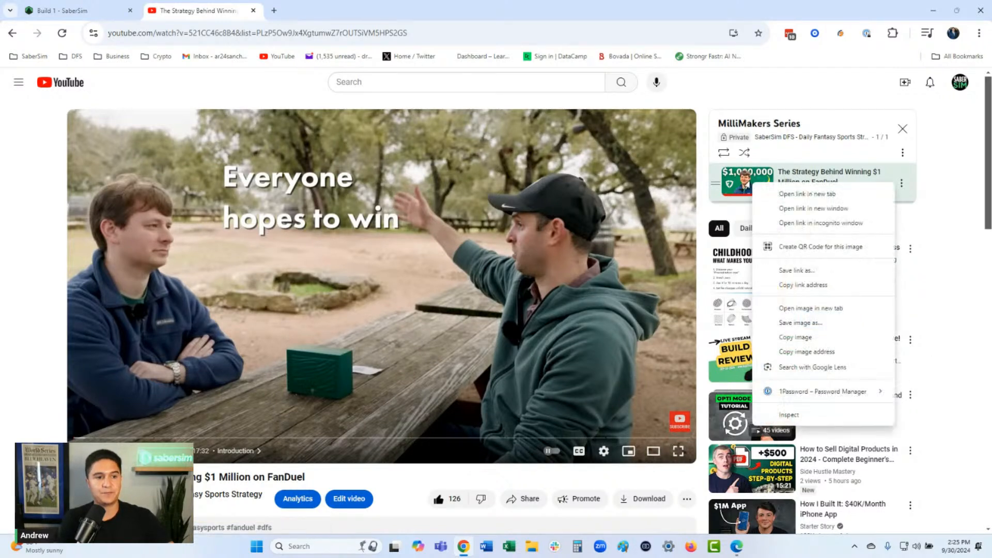
left_click(816, 286)
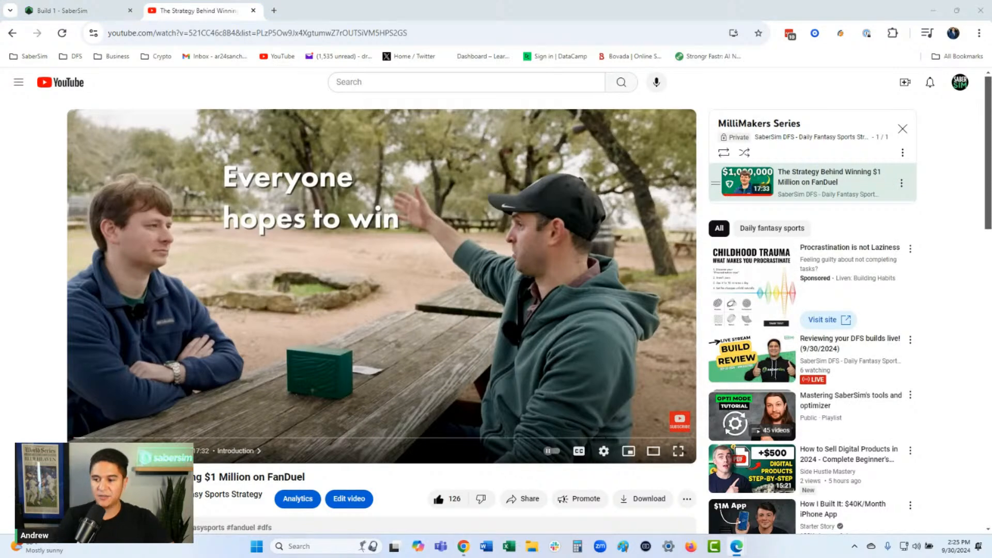
scroll(146, 397, "down", 2)
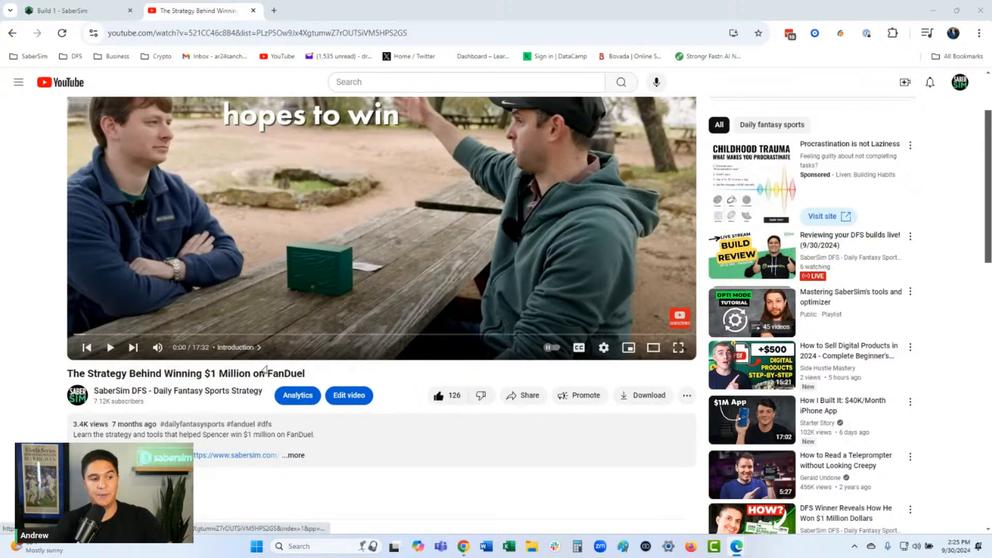
left_click(253, 11)
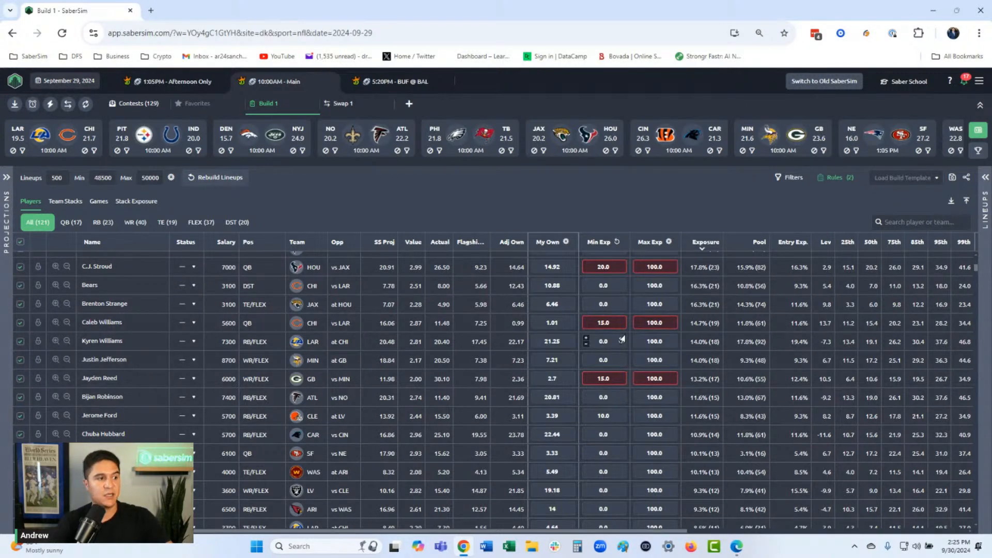
scroll(622, 339, "up", 5)
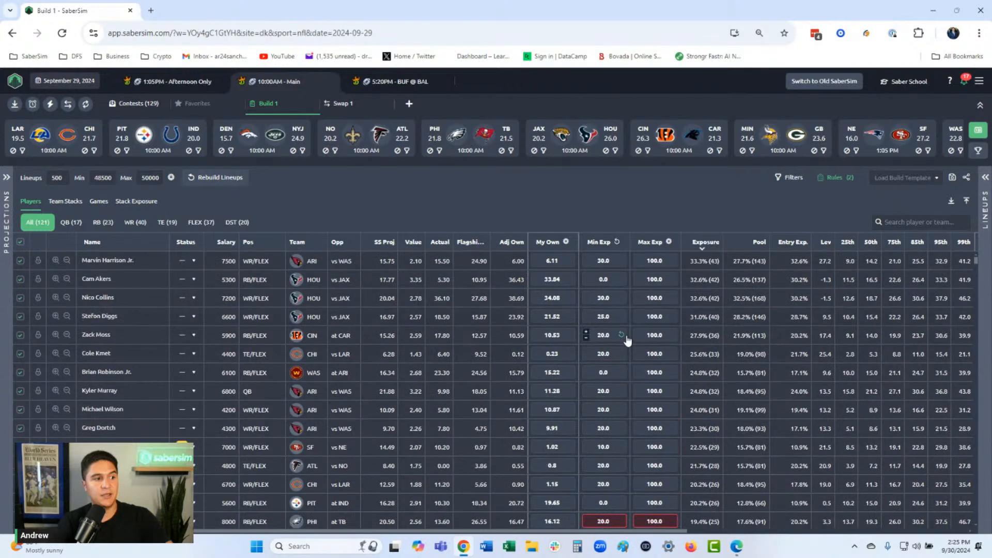
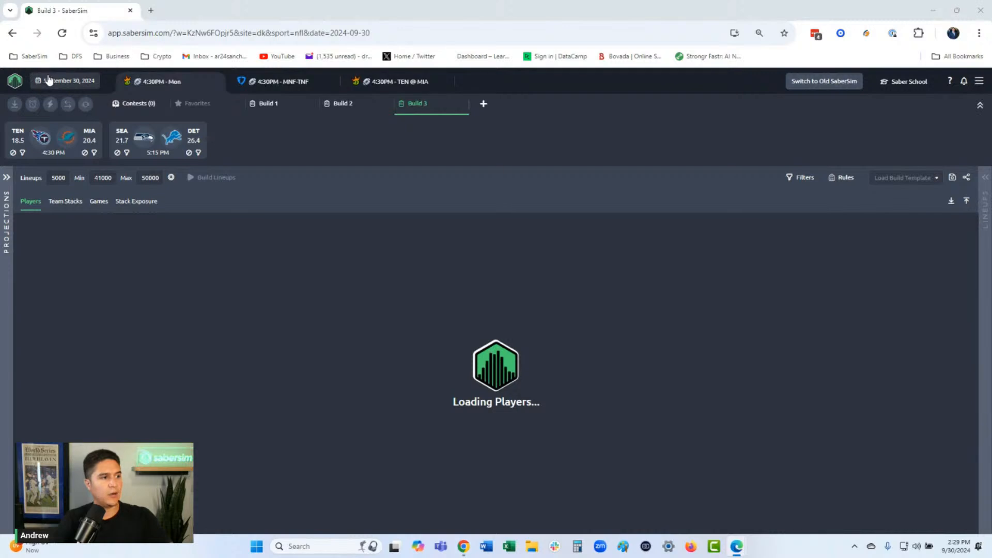
- Load the September 29, 2024 DraftKings NFL Main slate of 12 games and open Build 2
left_click(49, 81)
left_click(357, 211)
left_click(491, 213)
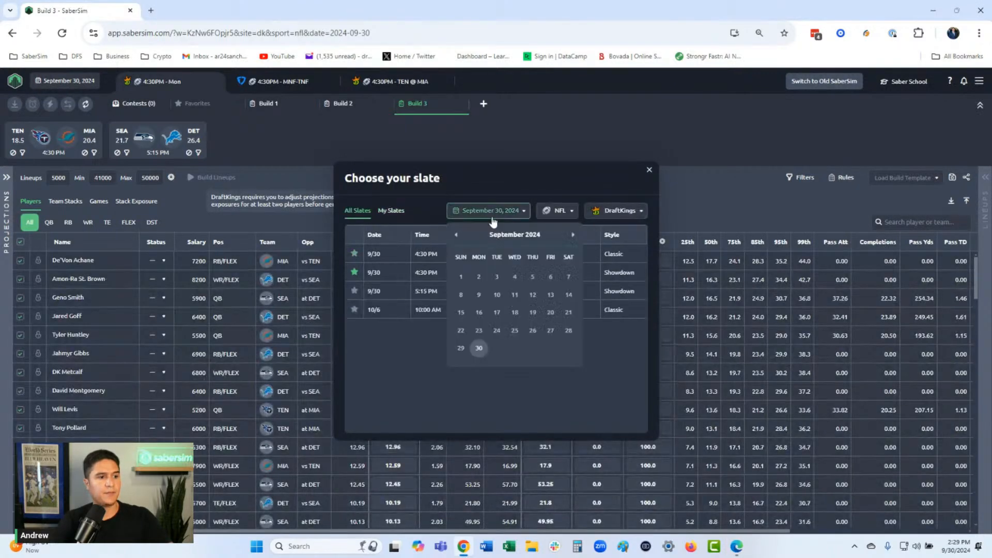
left_click(461, 353)
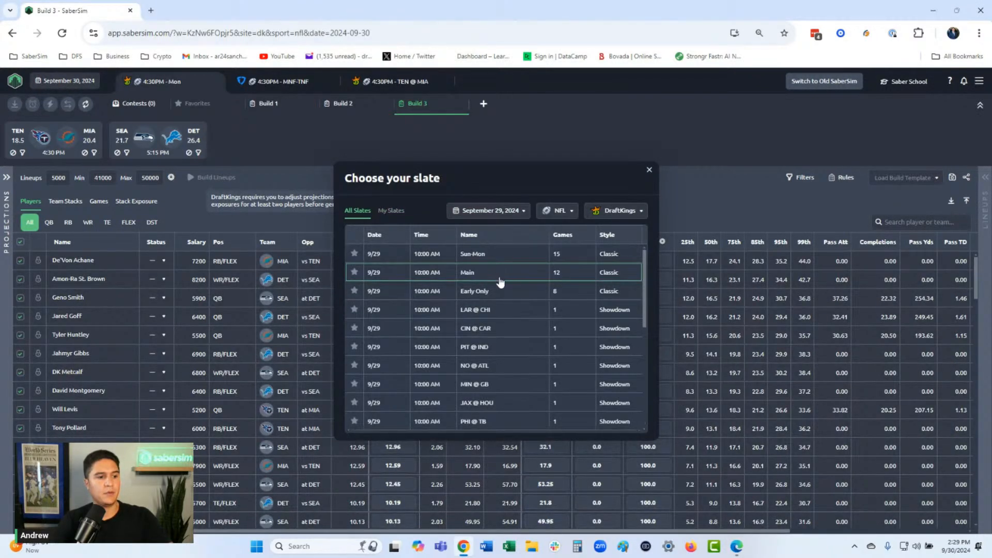
left_click(496, 279)
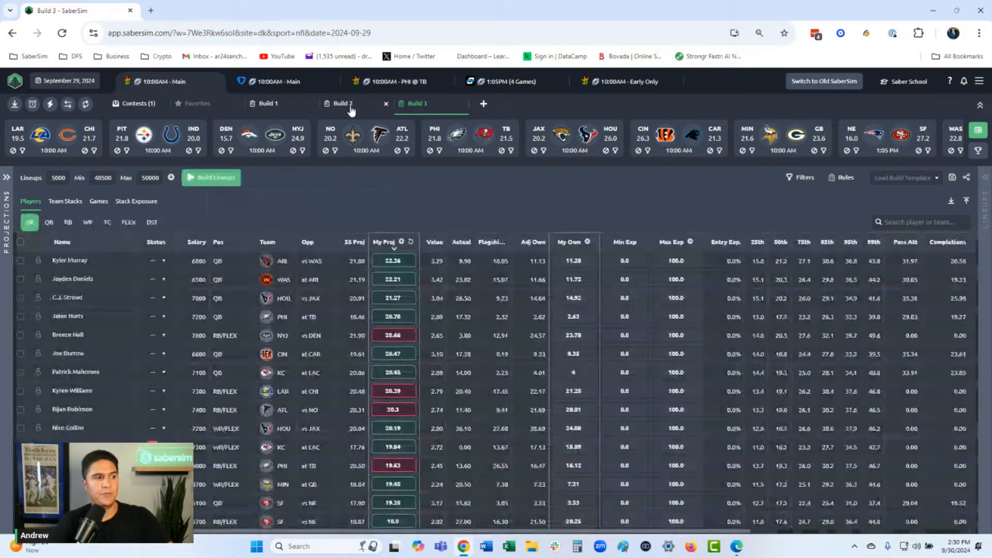
left_click(350, 106)
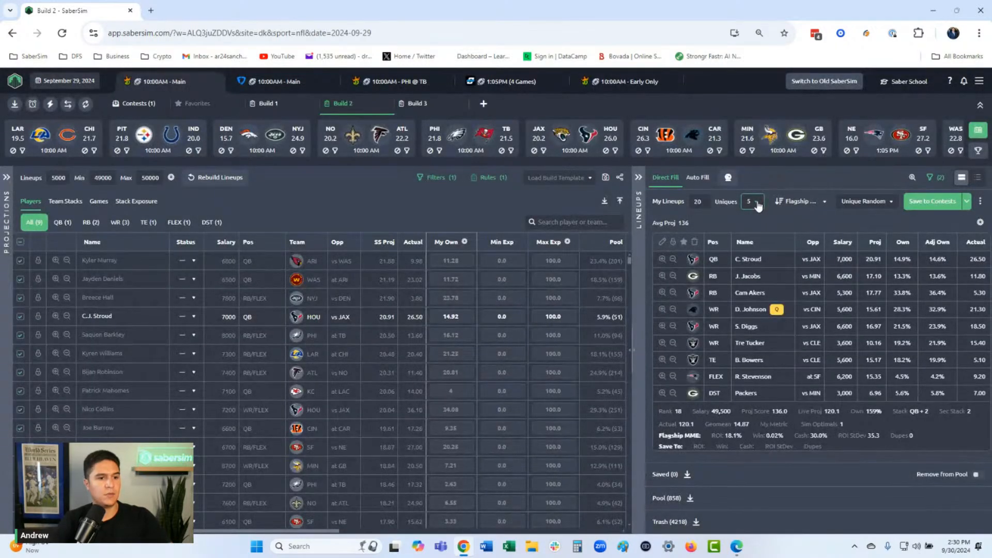
- Set the lineups' uniques to 1 and examine the primary stack exposures across all stack types
left_click(756, 202)
left_click(752, 222)
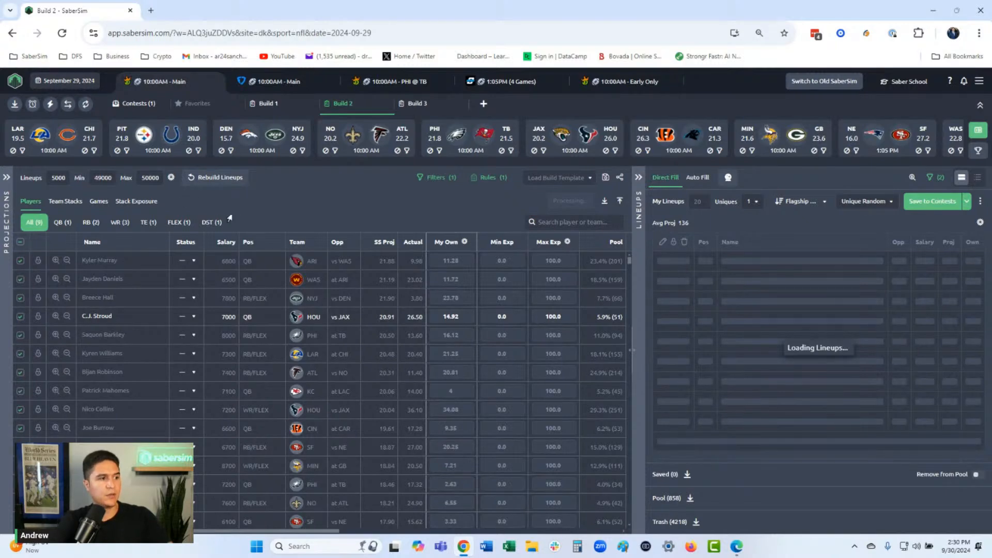
left_click(150, 201)
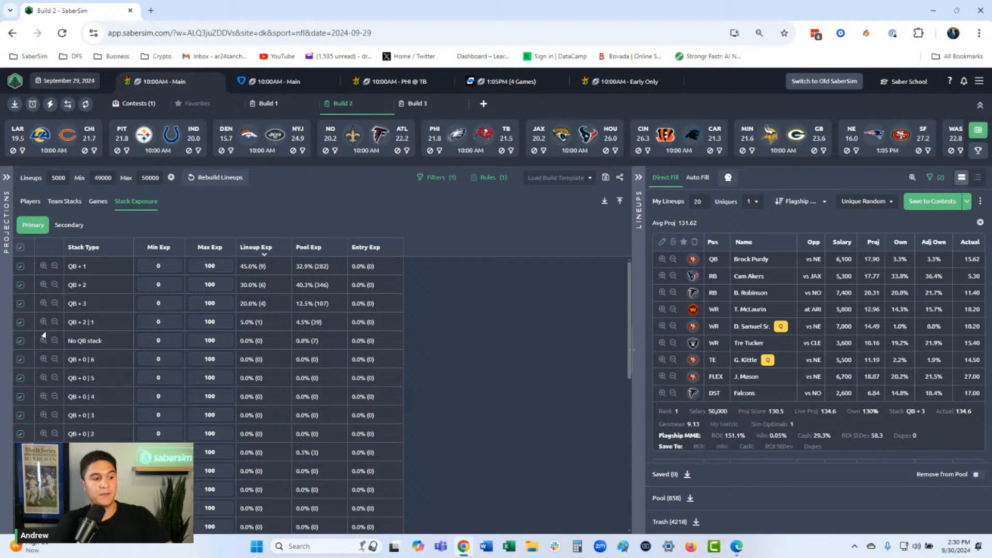
scroll(201, 367, "down", 1)
scroll(201, 367, "down", 5)
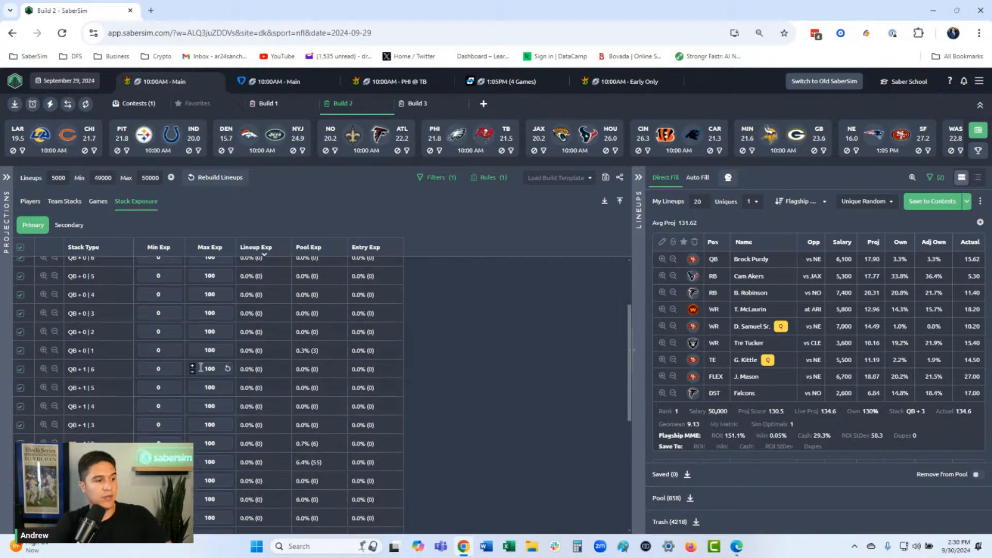
scroll(200, 367, "up", 10)
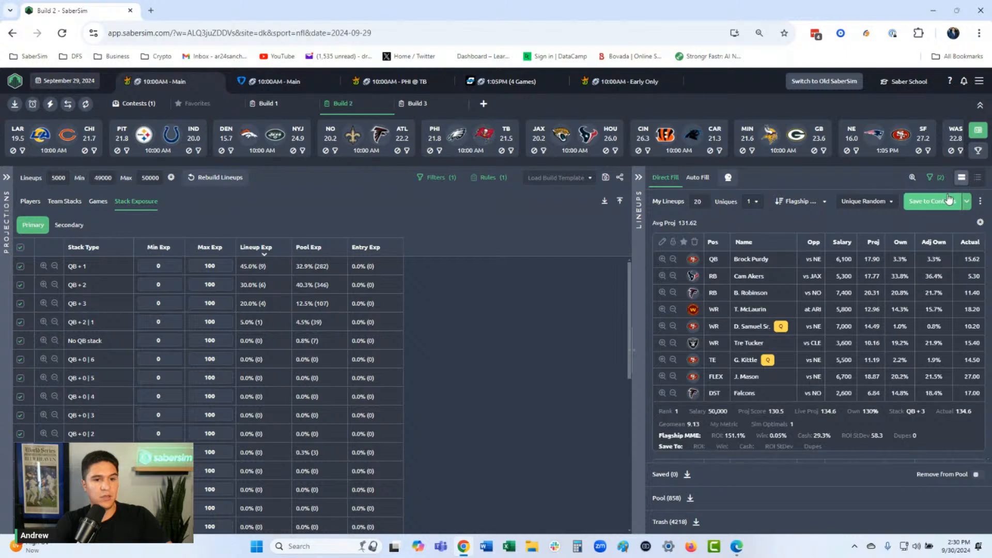
- Turn off the two active 9/28/2024 lineup filters and sort the primary stack types by pool exposure
left_click(930, 177)
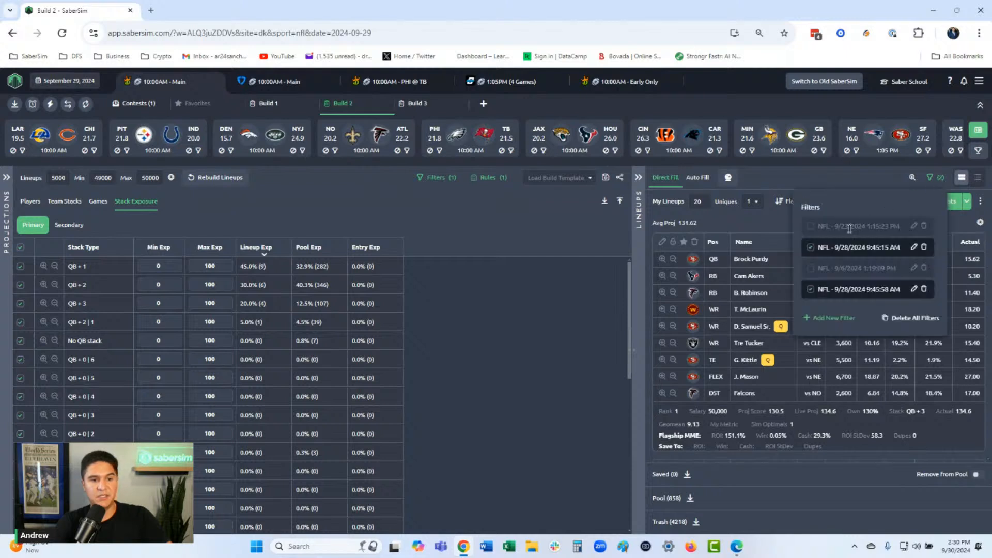
left_click(810, 247)
left_click(810, 289)
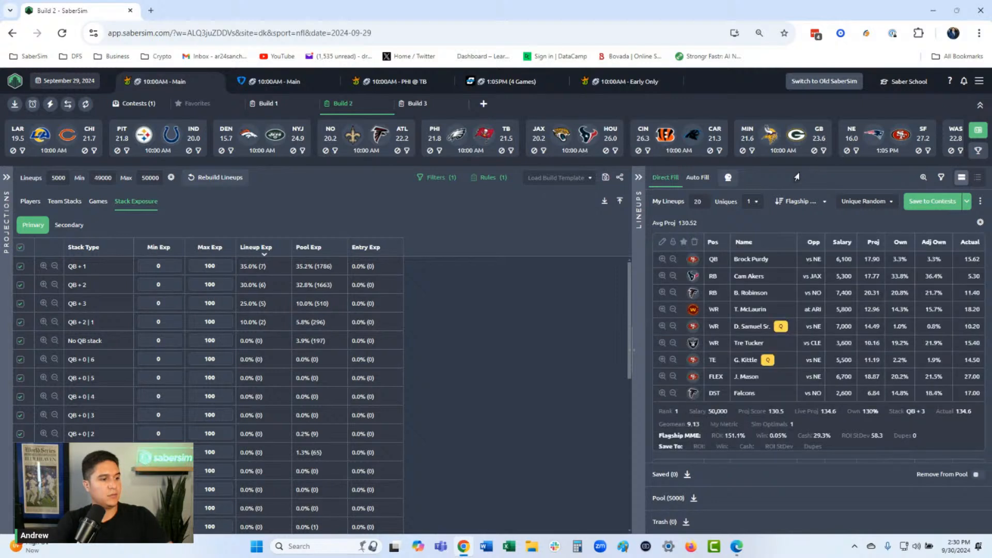
left_click(326, 250)
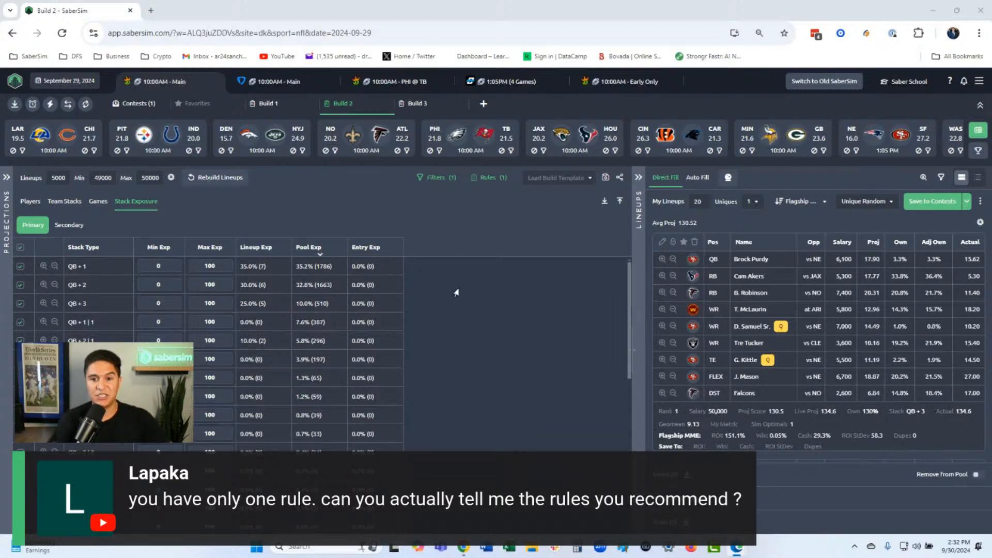
- Create a new build and save a player pool filter for My Proj greater than 3, applied to every position except DST
left_click(484, 105)
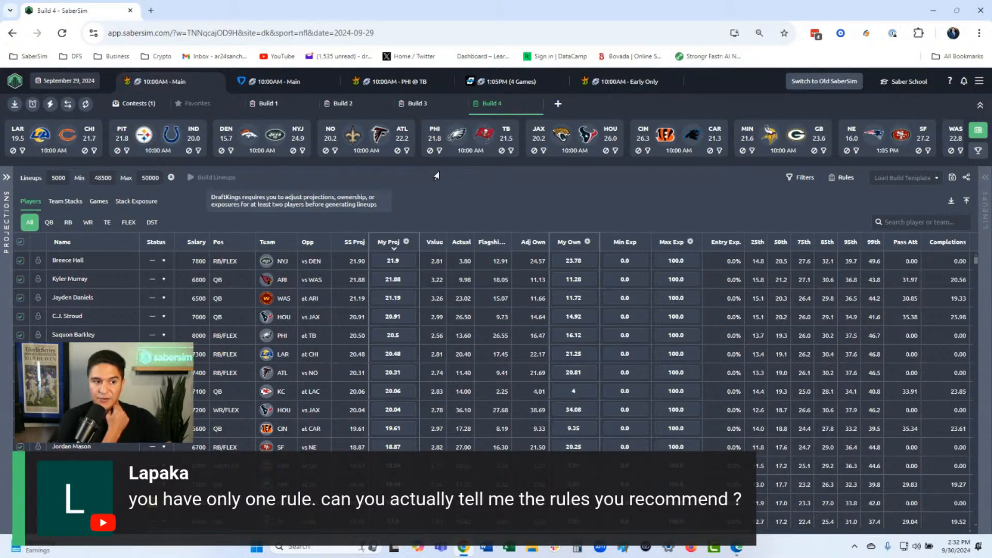
left_click(791, 177)
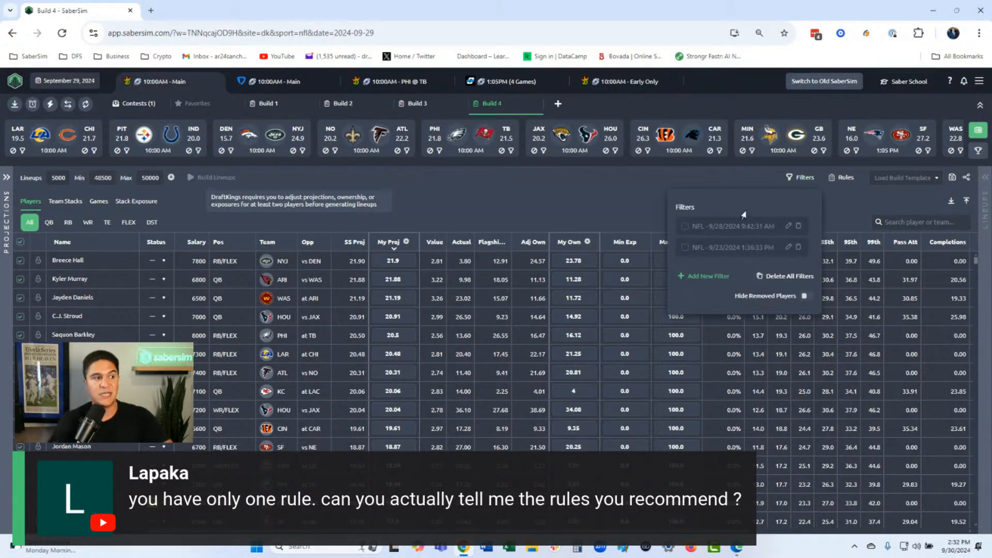
left_click(721, 276)
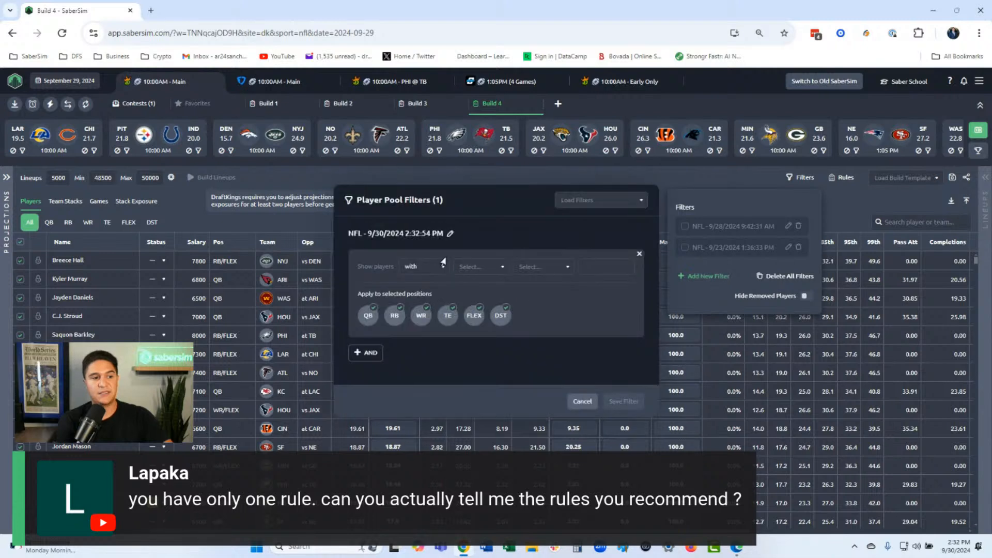
left_click(480, 266)
left_click(472, 290)
left_click(534, 266)
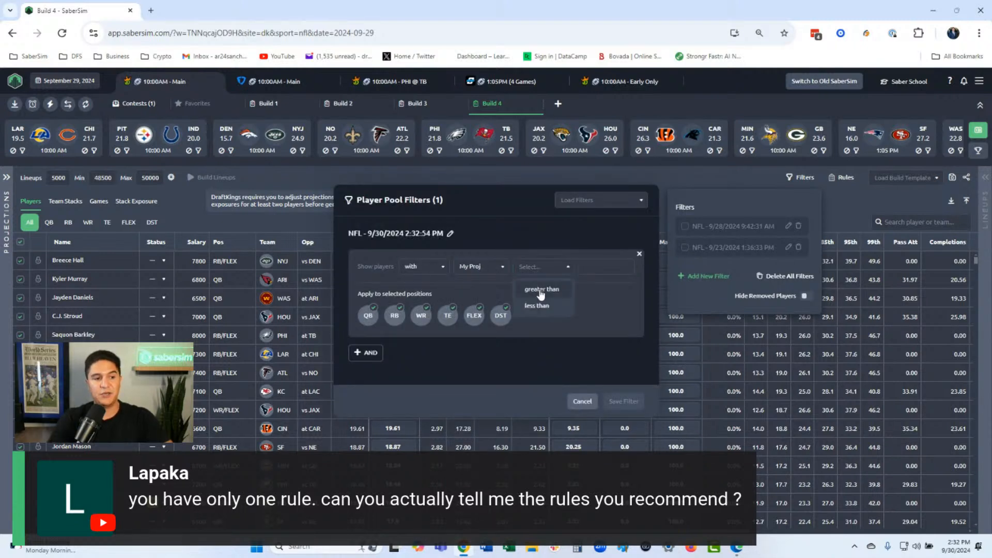
left_click(541, 290)
left_click(584, 268)
type("3")
left_click(508, 315)
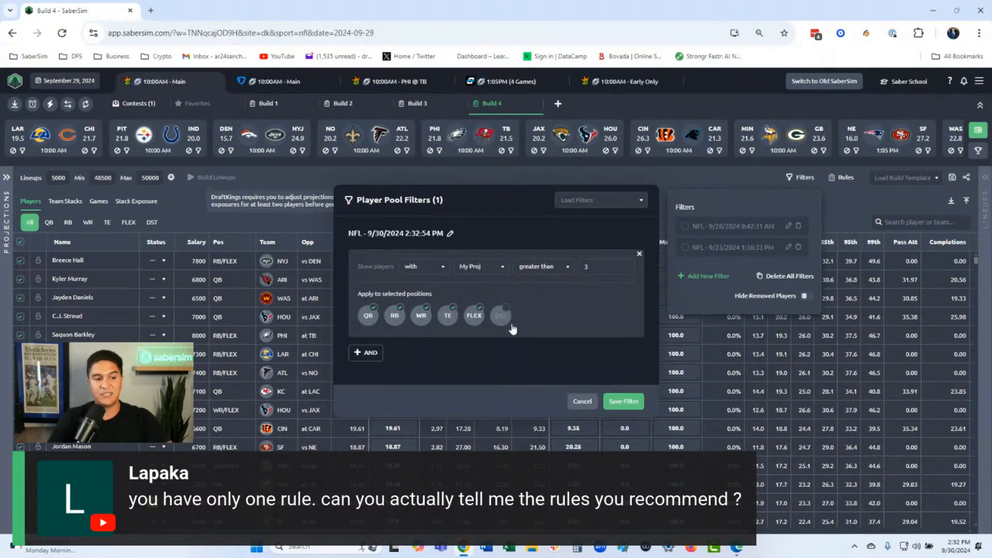
left_click(619, 402)
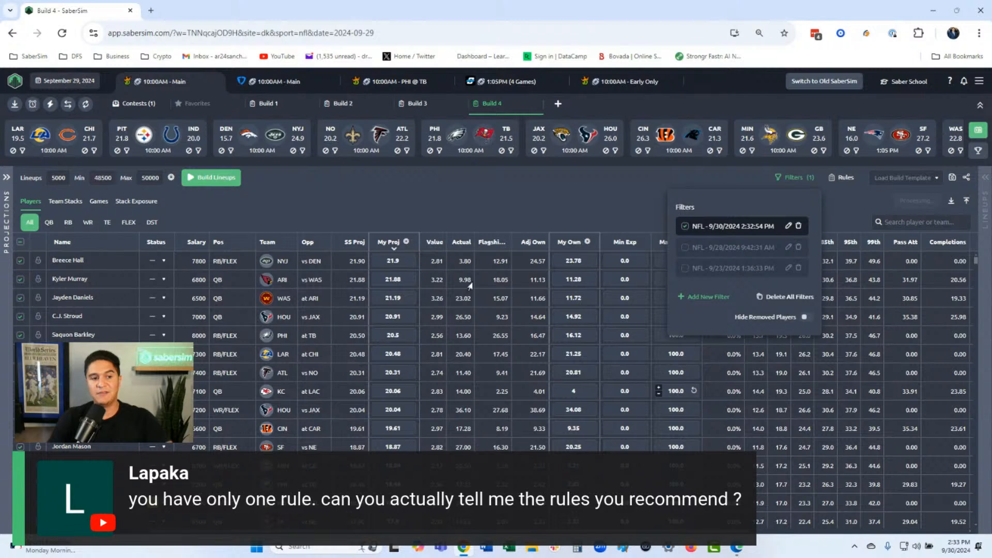
left_click(796, 178)
- Delete all user rules and enable the group rule Don't Use Players Against Opposing
left_click(842, 177)
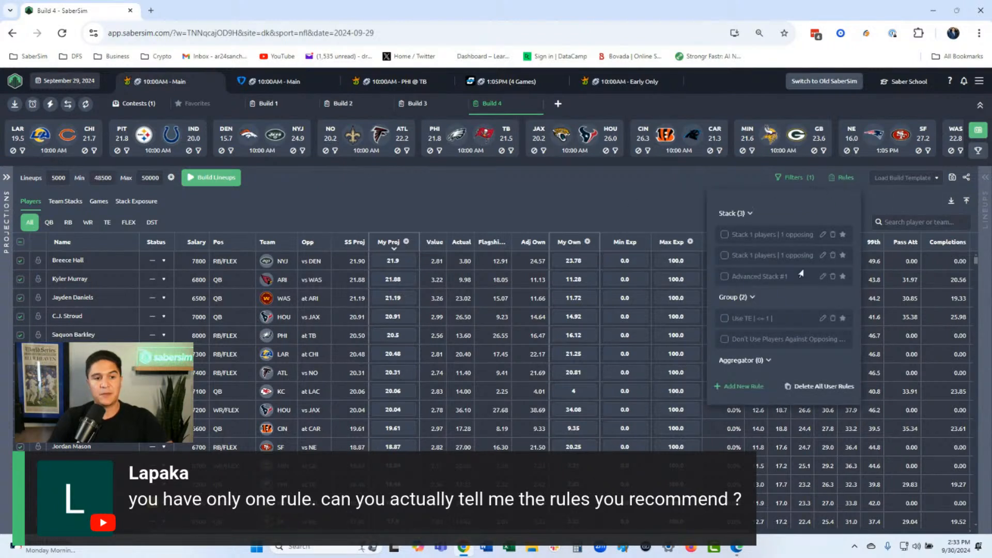
left_click(819, 387)
left_click(516, 336)
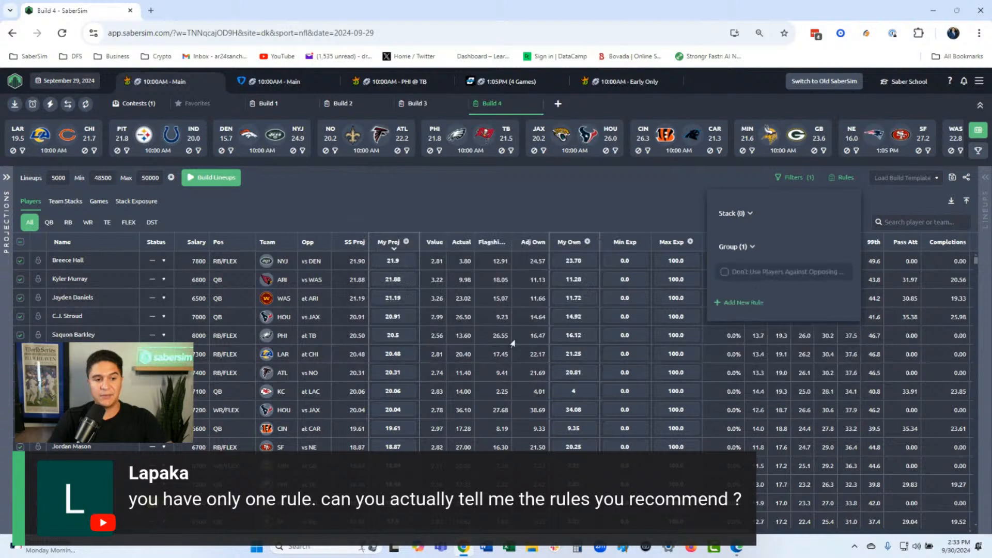
left_click(725, 256)
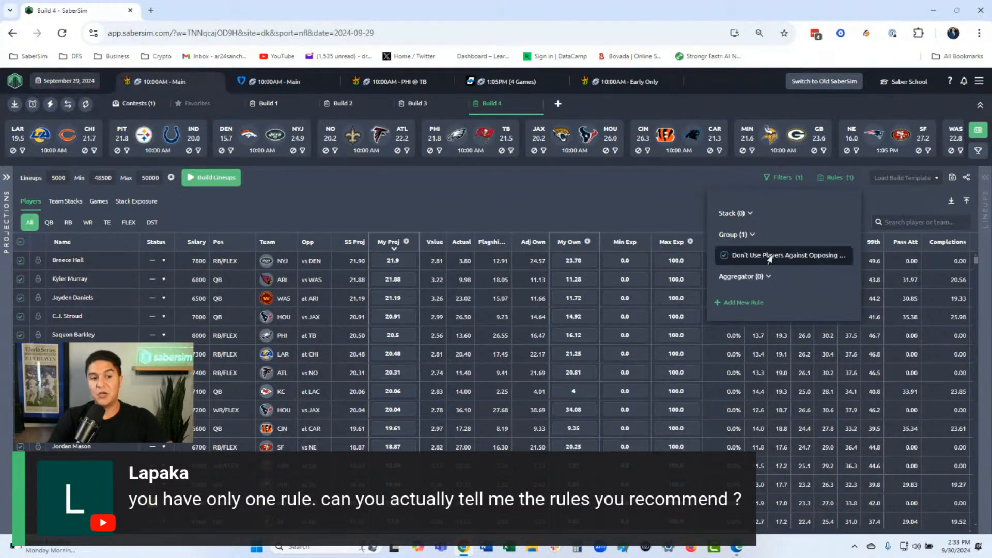
left_click(559, 176)
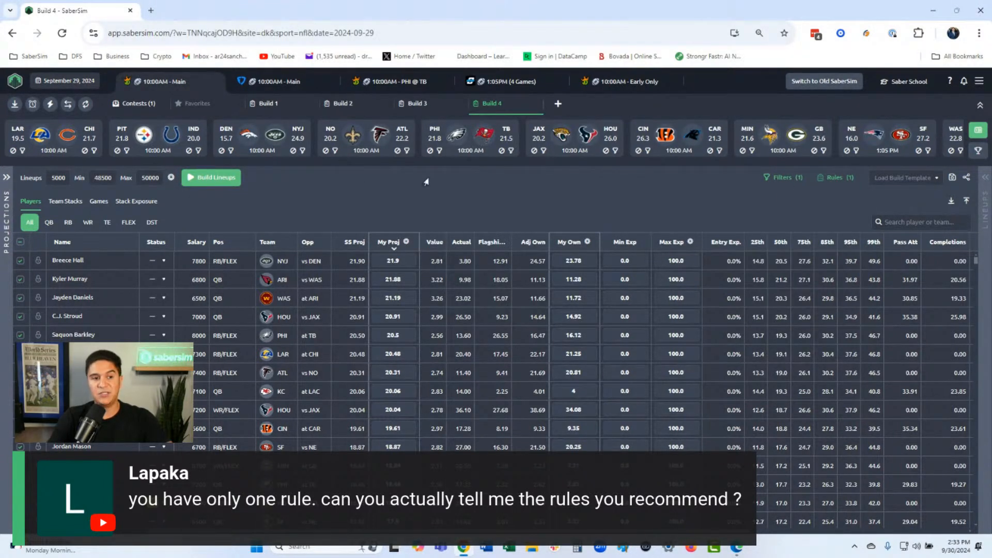
- Set the build's minimum salary to 49000
left_click_drag(114, 176, 40, 180)
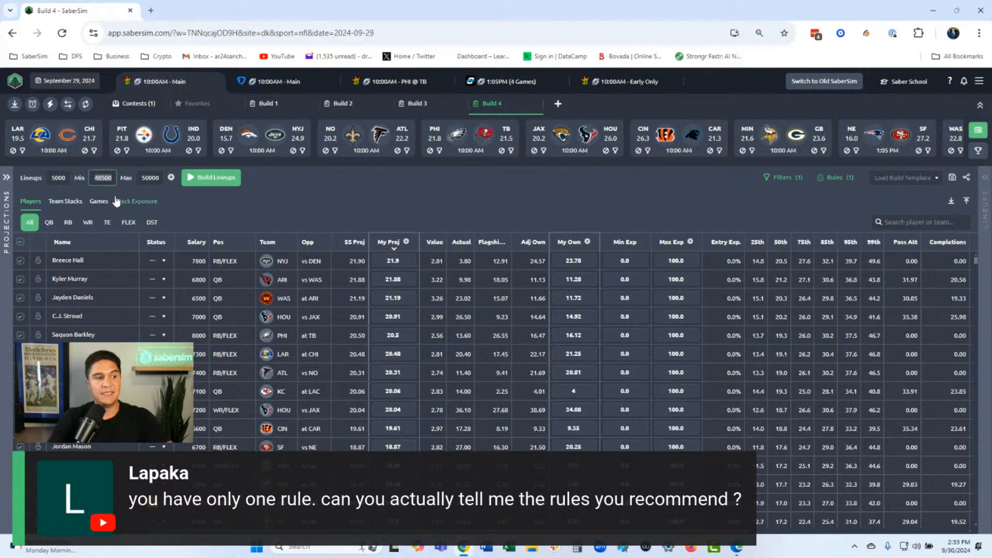
type("90010")
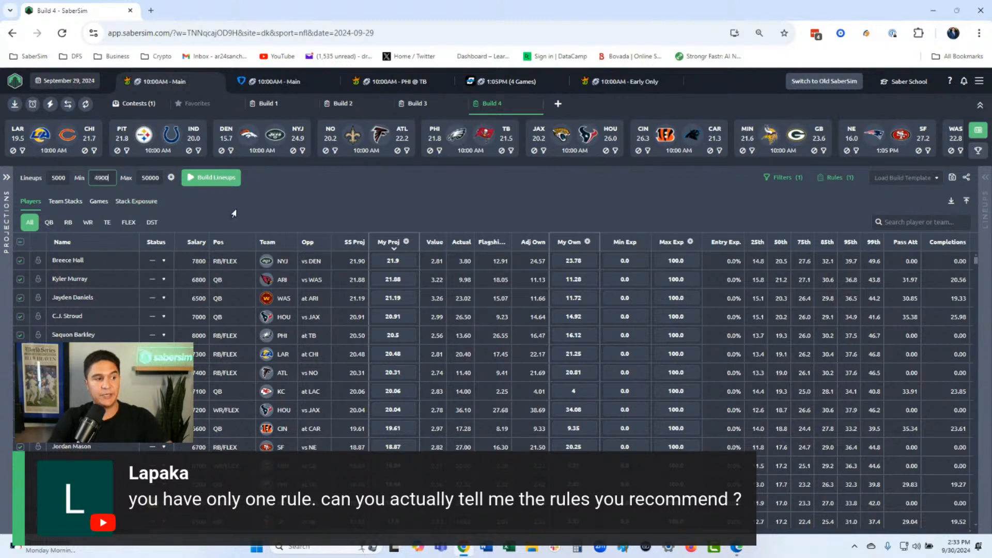
key("BackSpace")
key("BackSpace")
key("BackSpace")
key("BackSpace")
key("BackSpace")
type("49000")
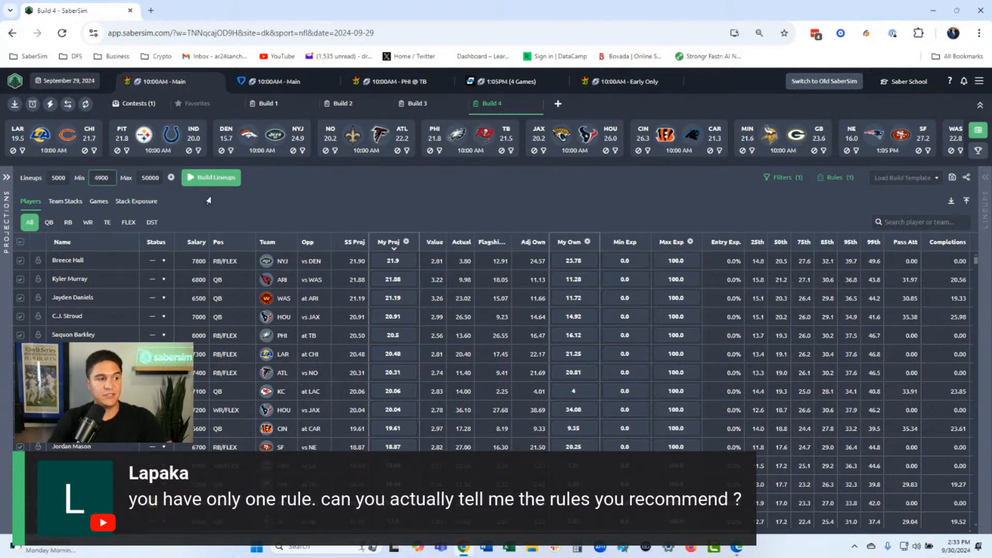
left_click(231, 208)
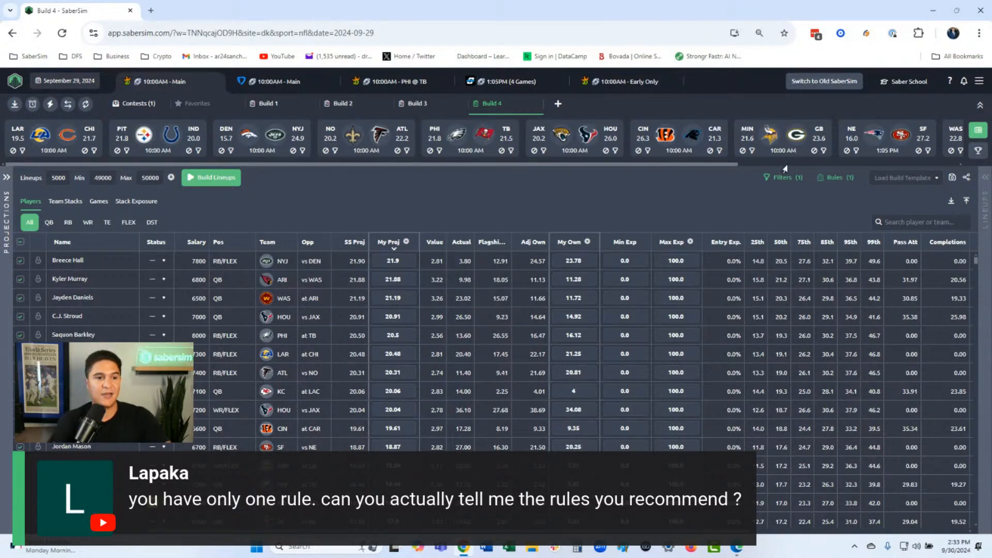
- Draft an automatic group rule pairing at least 1 QB, grouped by team, with at least 1 same-team RB, WR or TE, and discard it
left_click(840, 178)
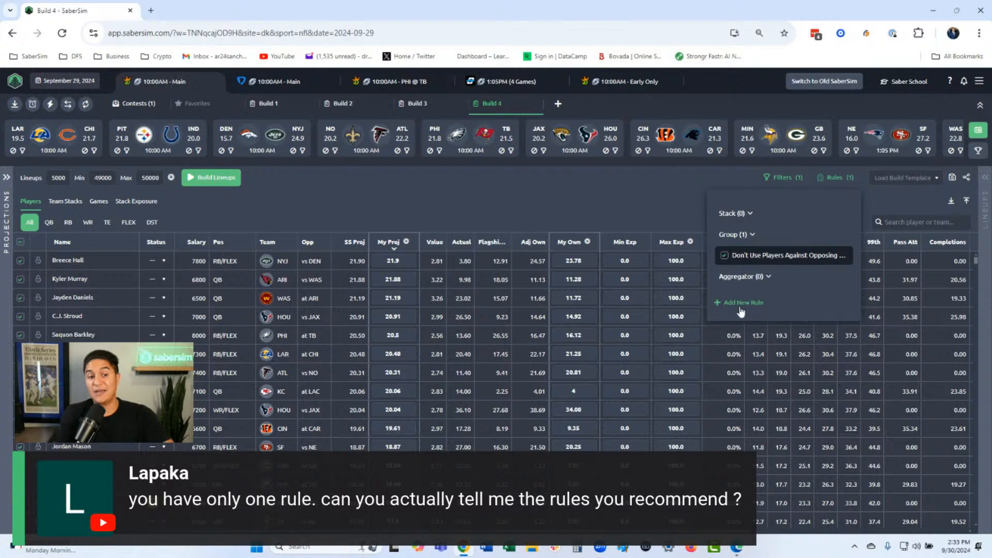
left_click(739, 303)
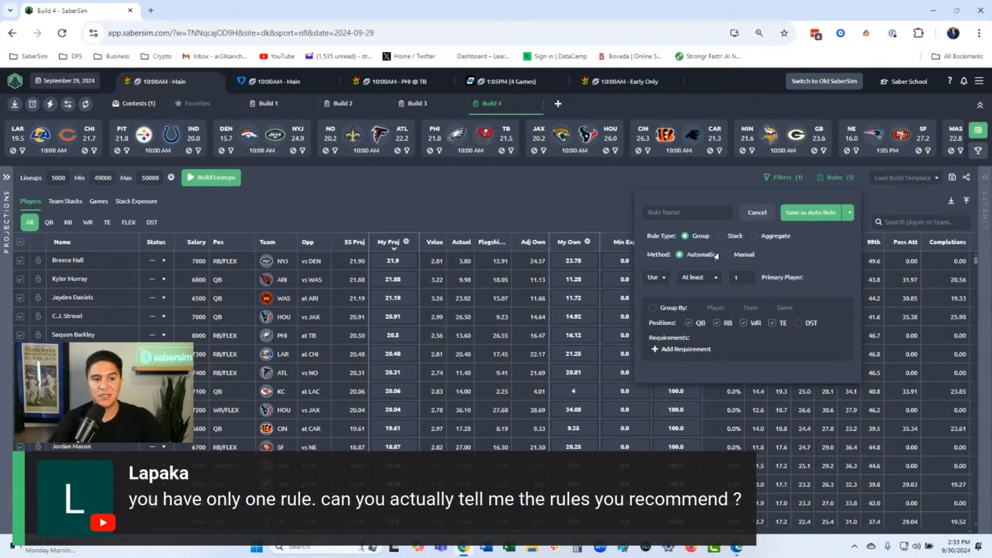
left_click(656, 277)
left_click(654, 303)
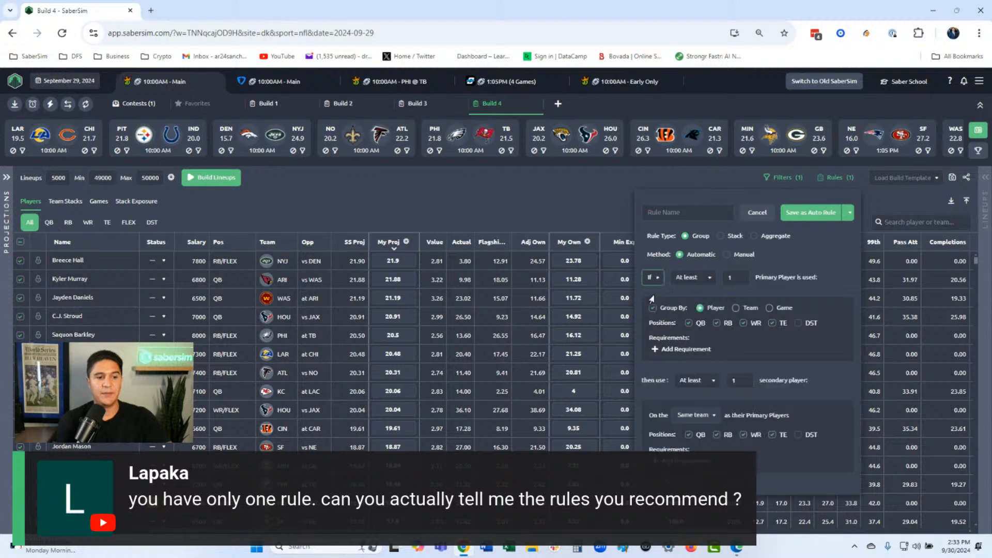
left_click(743, 308)
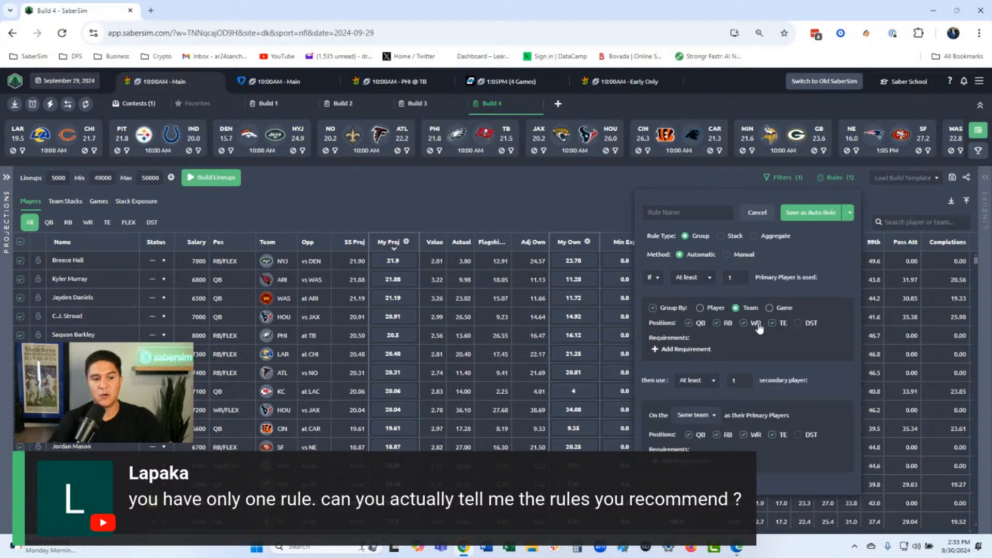
left_click(743, 323)
left_click(716, 323)
left_click(772, 323)
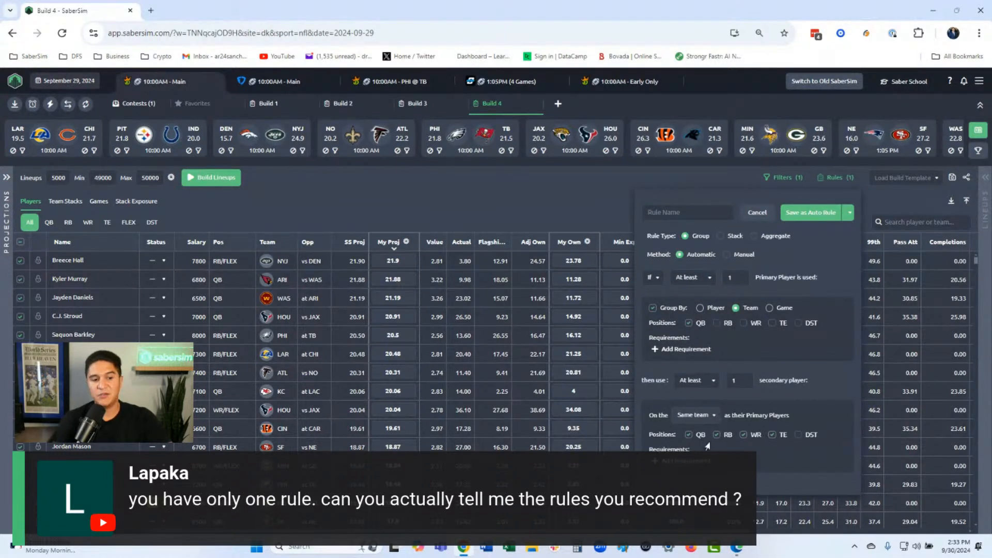
left_click(689, 434)
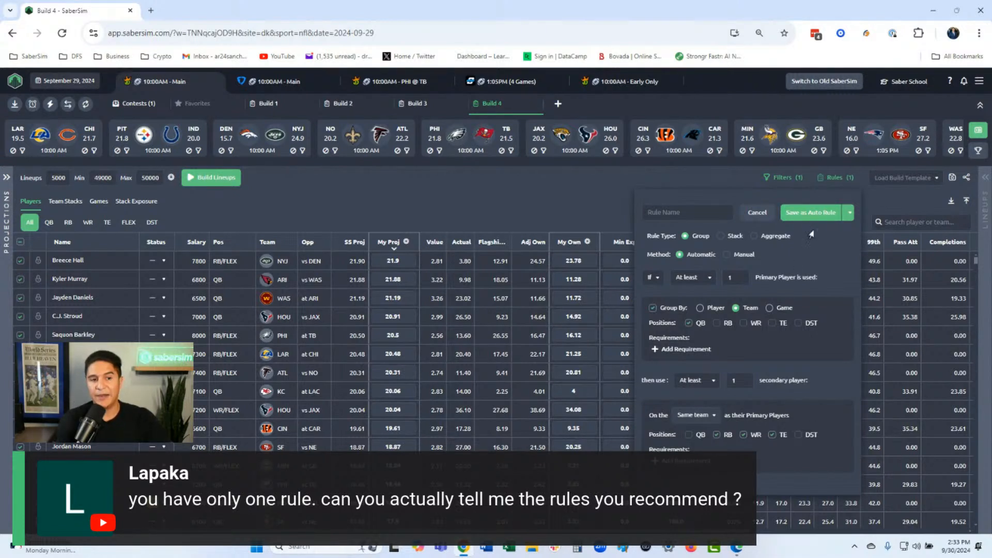
left_click(768, 216)
left_click(685, 194)
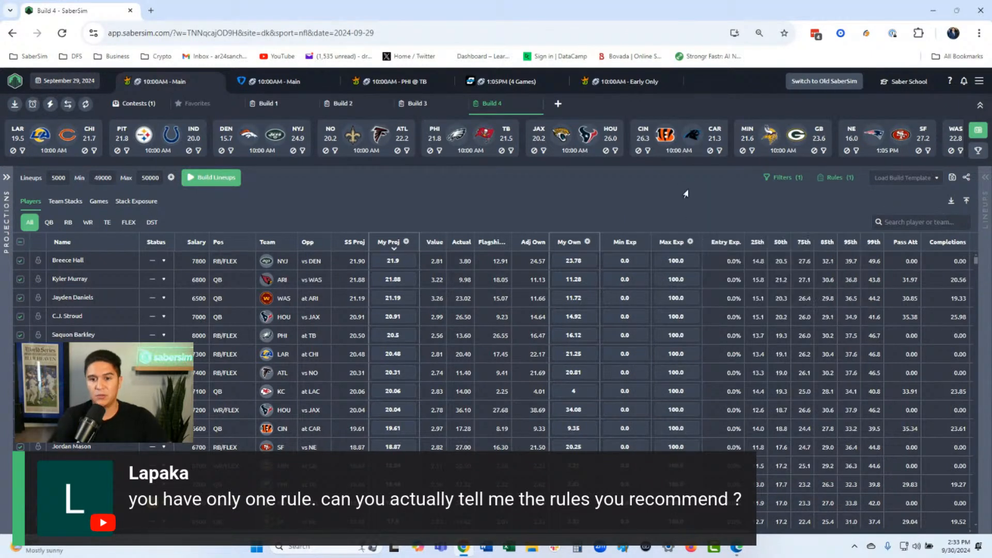